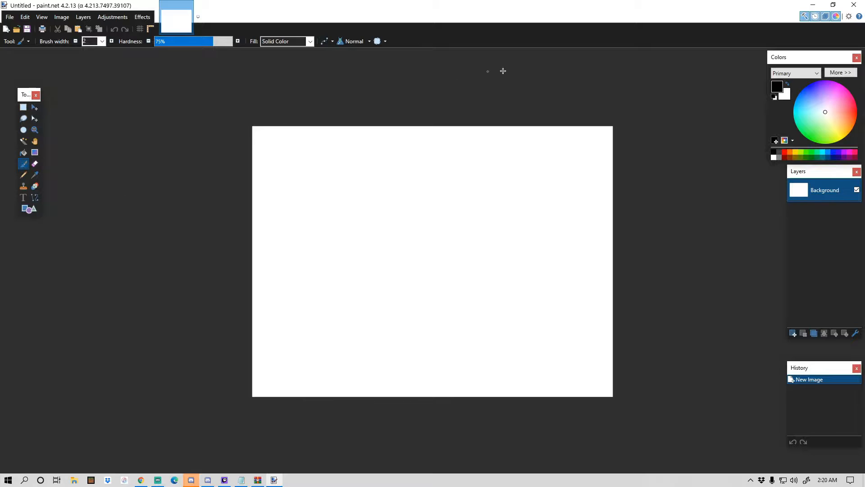
Step: Start OpenIV for the Windows version of Grand Theft Auto V and return the 17Silv.rar archive to its root
{"action": "left_click", "coordinate": [812, 5]}
{"action": "left_click_drag", "start_coordinate": [487, 83], "coordinate": [239, 135]}
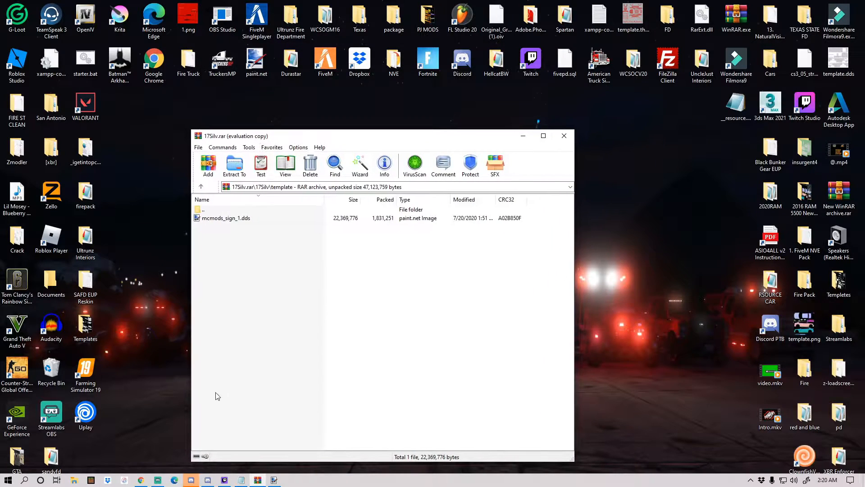
{"action": "left_click", "coordinate": [274, 480]}
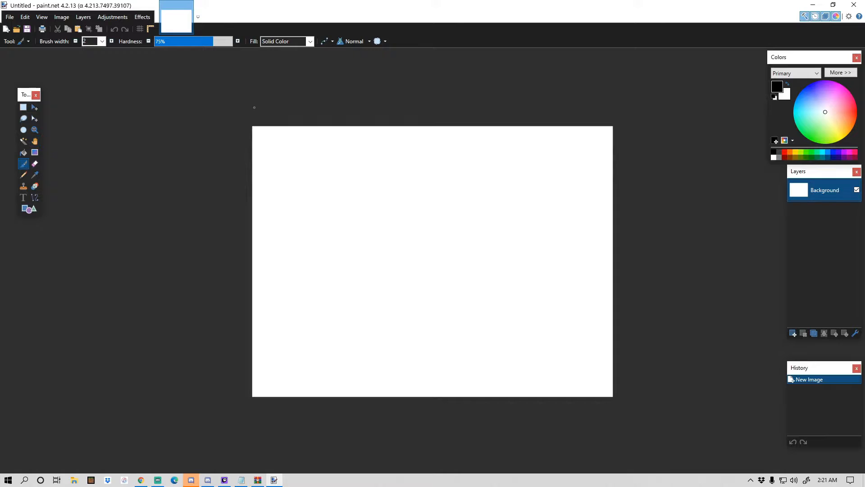
{"action": "left_click", "coordinate": [812, 5]}
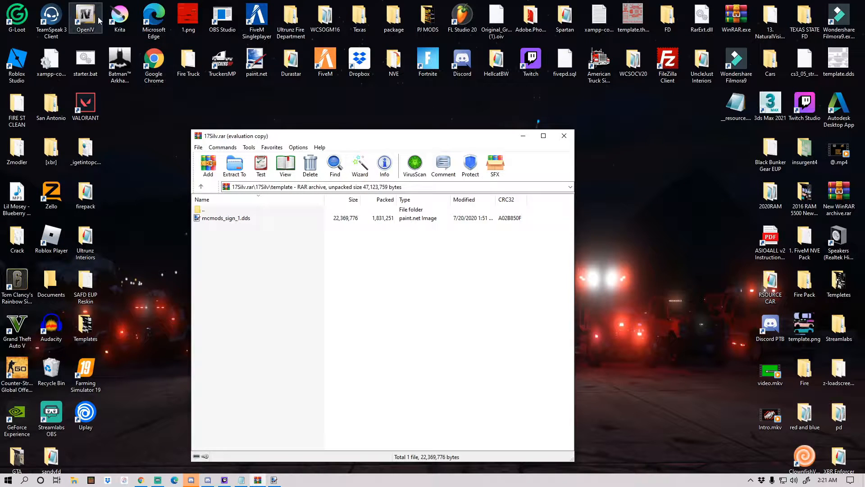
{"action": "left_click_drag", "start_coordinate": [260, 136], "coordinate": [533, 80]}
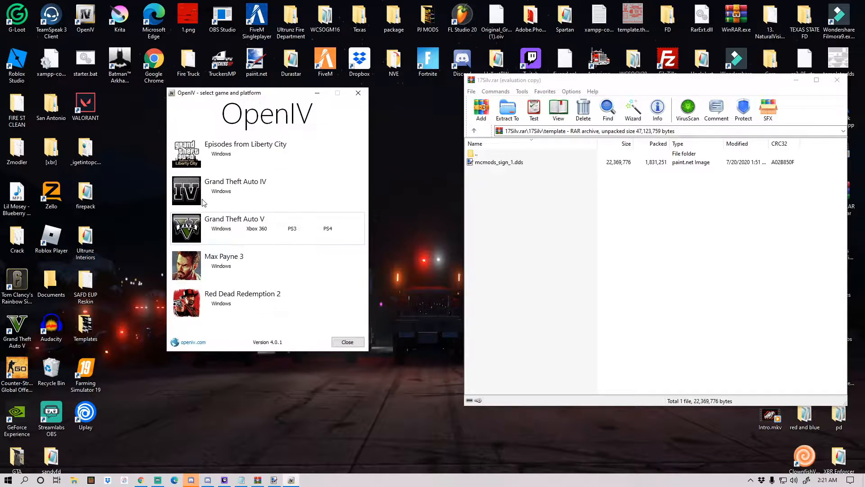
{"action": "left_click", "coordinate": [221, 232]}
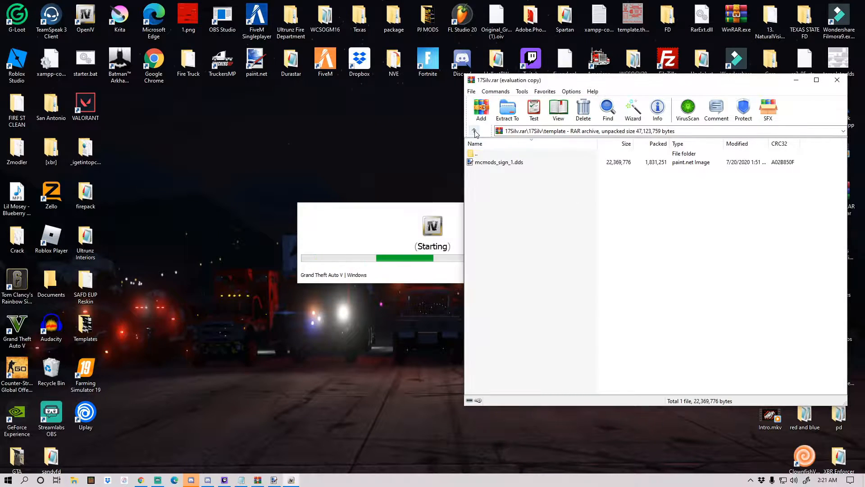
{"action": "double_click", "coordinate": [476, 153]}
{"action": "double_click", "coordinate": [476, 154]}
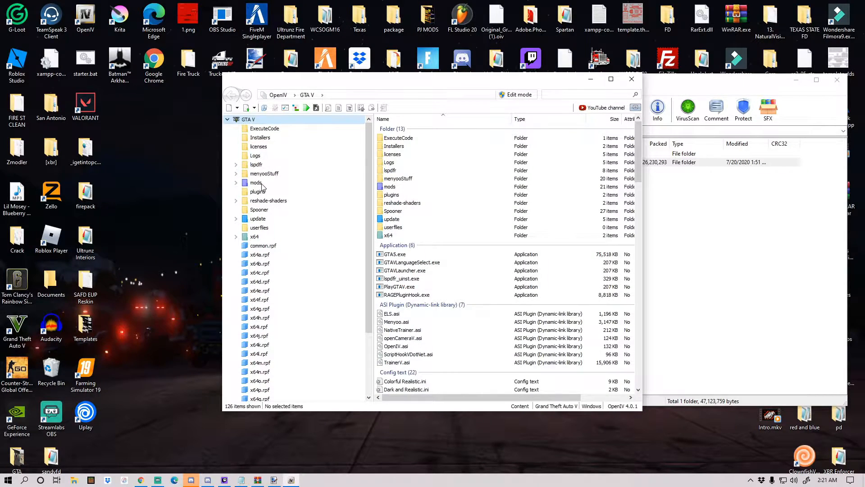
Step: Open the Dev Crap folder inside mods and turn on Edit mode, accepting the editing warning
{"action": "left_click", "coordinate": [256, 183]}
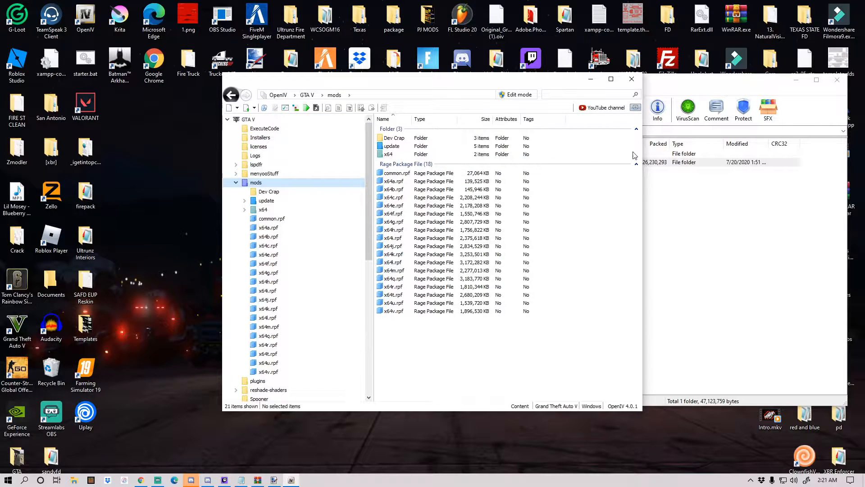
{"action": "left_click", "coordinate": [526, 142]}
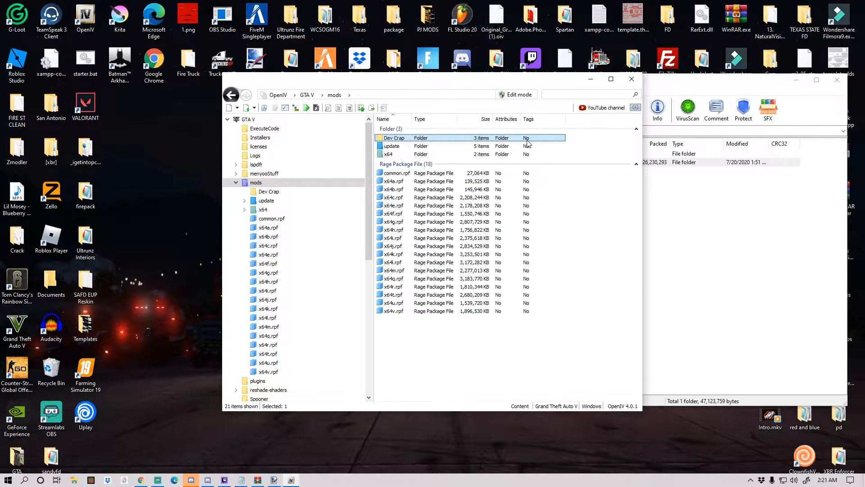
{"action": "double_click", "coordinate": [518, 142]}
{"action": "left_click", "coordinate": [518, 95]}
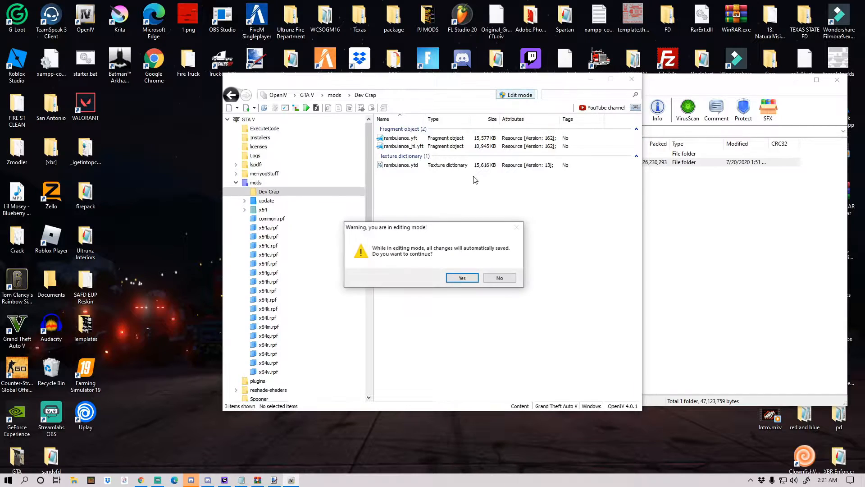
{"action": "left_click", "coordinate": [456, 274]}
Step: Delete the three rambulance model and texture files from the Dev Crap folder
{"action": "left_click_drag", "start_coordinate": [341, 80], "coordinate": [200, 77]}
{"action": "left_click", "coordinate": [285, 163]}
{"action": "left_click_drag", "start_coordinate": [302, 144], "coordinate": [313, 136]}
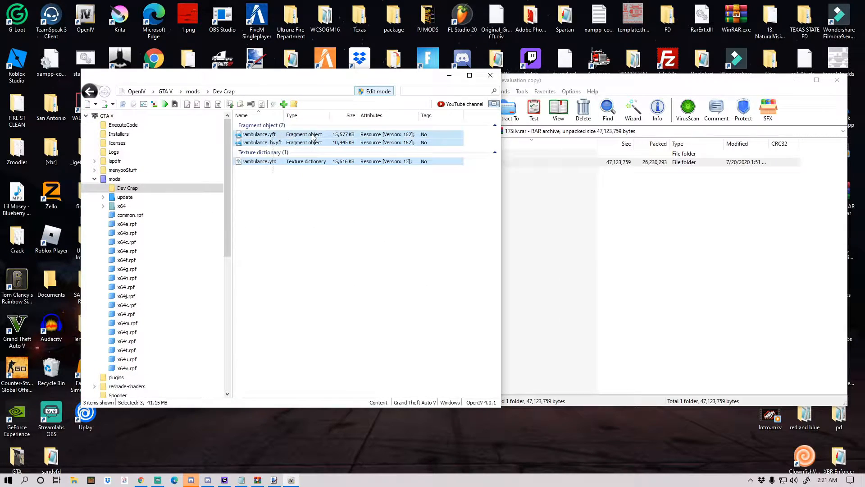
{"action": "key", "text": "Delete"}
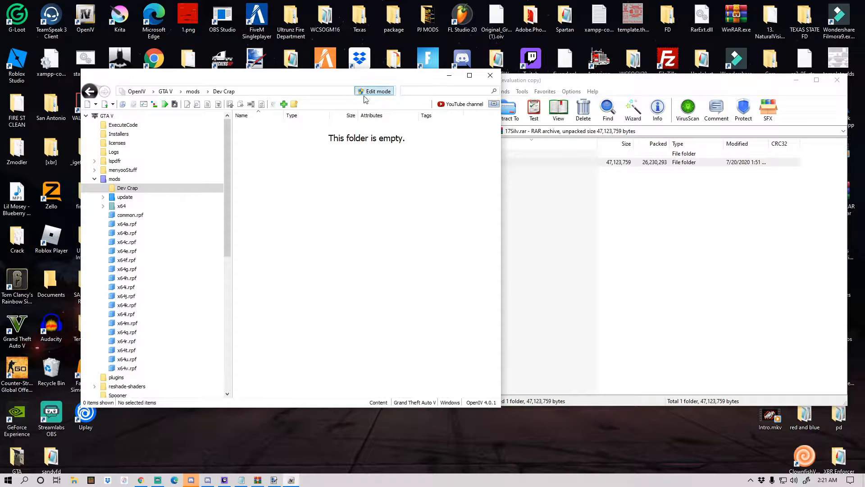
{"action": "left_click_drag", "start_coordinate": [368, 79], "coordinate": [316, 77]}
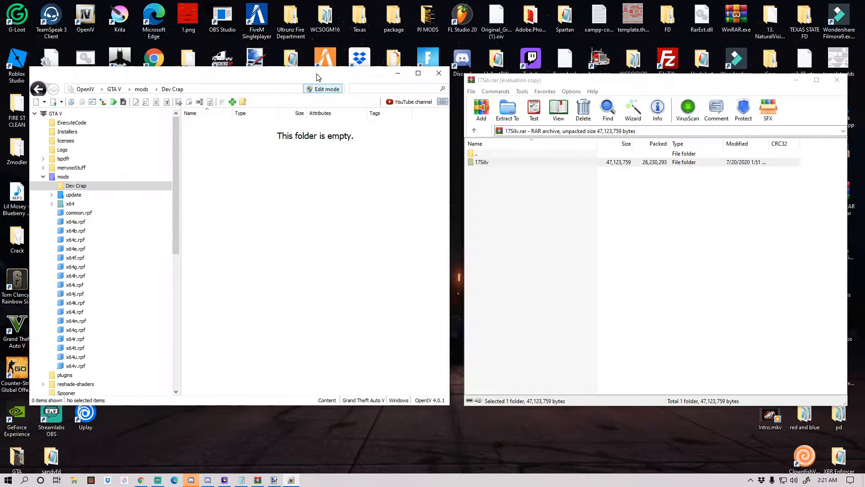
Step: Copy 17silv_hi.yft, 17silv.ytd and 17silv.yft from the archive's 17Silv\stream folder into the Dev Crap folder
{"action": "double_click", "coordinate": [487, 163]}
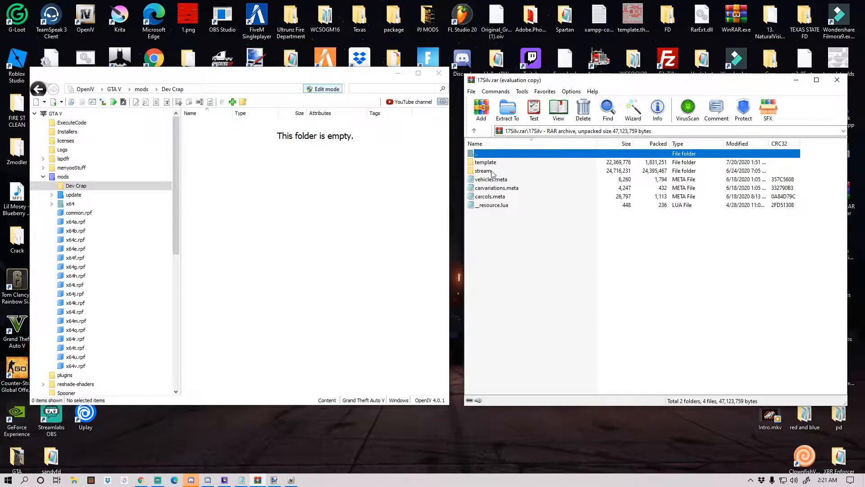
{"action": "double_click", "coordinate": [483, 170]}
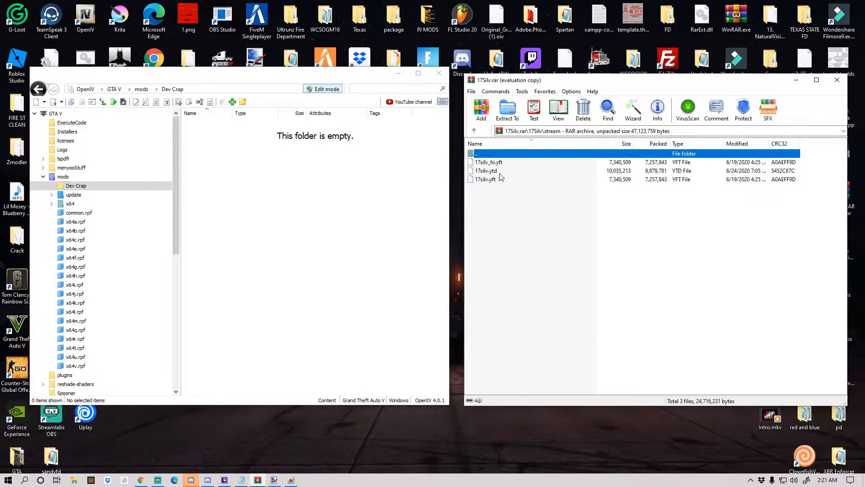
{"action": "left_click_drag", "start_coordinate": [485, 186], "coordinate": [504, 161]}
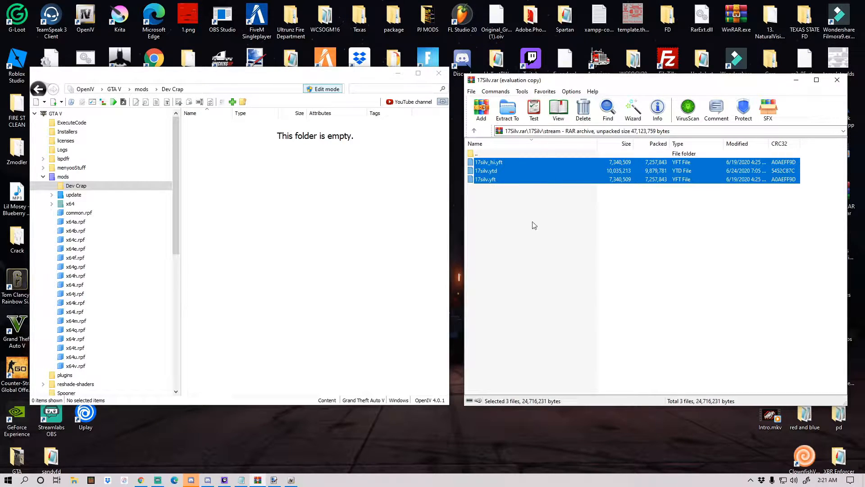
{"action": "left_click_drag", "start_coordinate": [551, 173], "coordinate": [297, 224]}
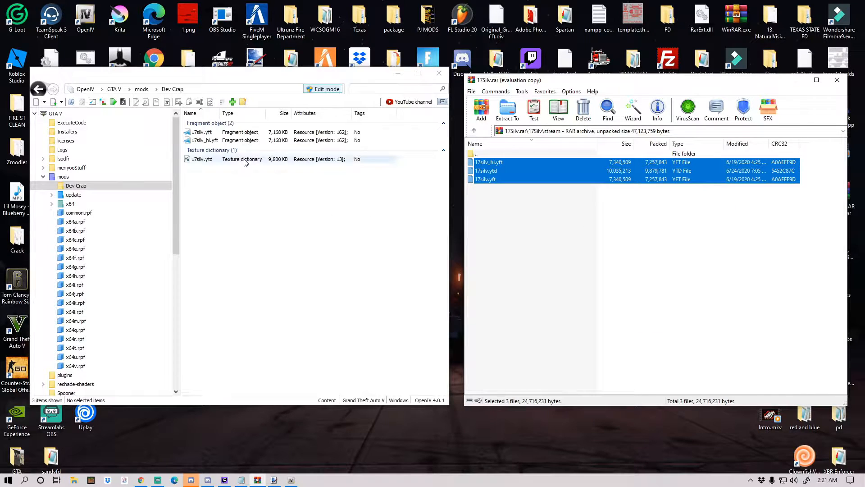
Step: Preview the 17silv.yft truck model full screen from several angles, then close the model viewer
{"action": "double_click", "coordinate": [212, 133]}
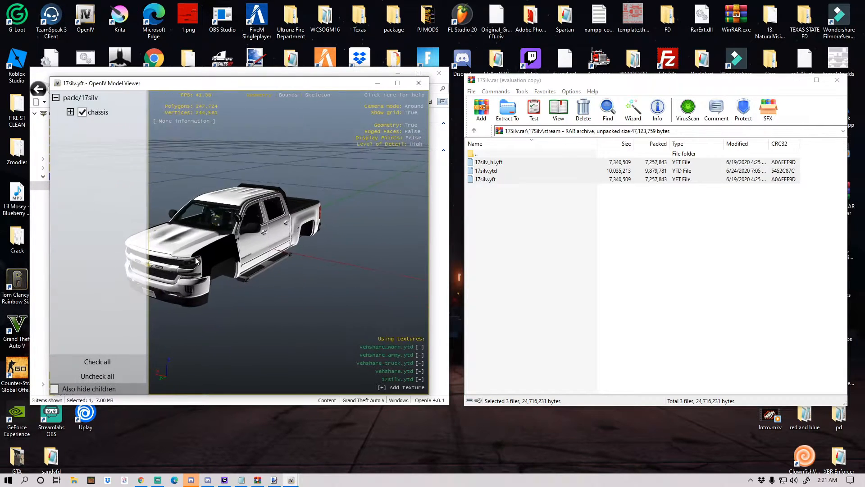
{"action": "left_click_drag", "start_coordinate": [296, 226], "coordinate": [366, 108]}
{"action": "left_click", "coordinate": [398, 82]}
{"action": "left_click_drag", "start_coordinate": [351, 190], "coordinate": [360, 219]}
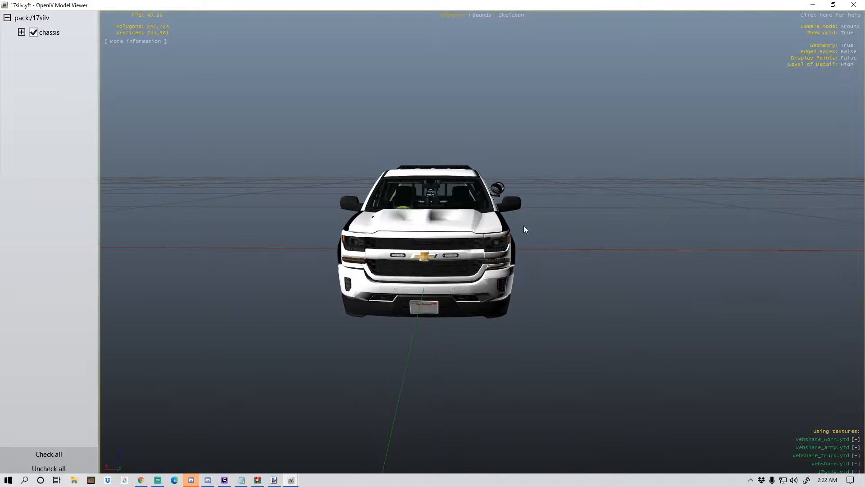
{"action": "left_click", "coordinate": [854, 5]}
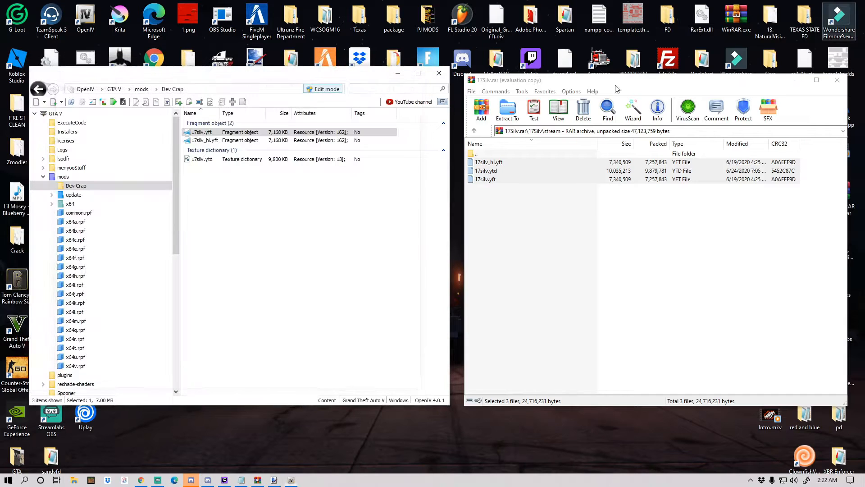
Step: Open the 17silv.ytd texture dictionary and look through its textures one by one
{"action": "left_click", "coordinate": [226, 160]}
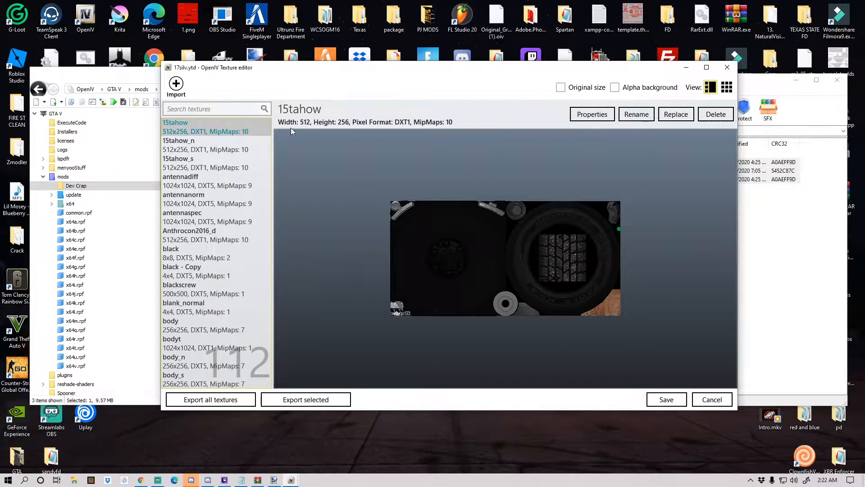
{"action": "left_click", "coordinate": [217, 152]}
{"action": "key", "text": "Down"}
{"action": "key", "text": "Down"}
{"action": "key", "text": "Down"}
{"action": "key", "text": "Down"}
{"action": "key", "text": "Down"}
{"action": "key", "text": "Down"}
{"action": "key", "text": "Down"}
{"action": "key", "text": "Down"}
{"action": "key", "text": "Down"}
{"action": "key", "text": "Down"}
{"action": "key", "text": "Down"}
{"action": "key", "text": "Down"}
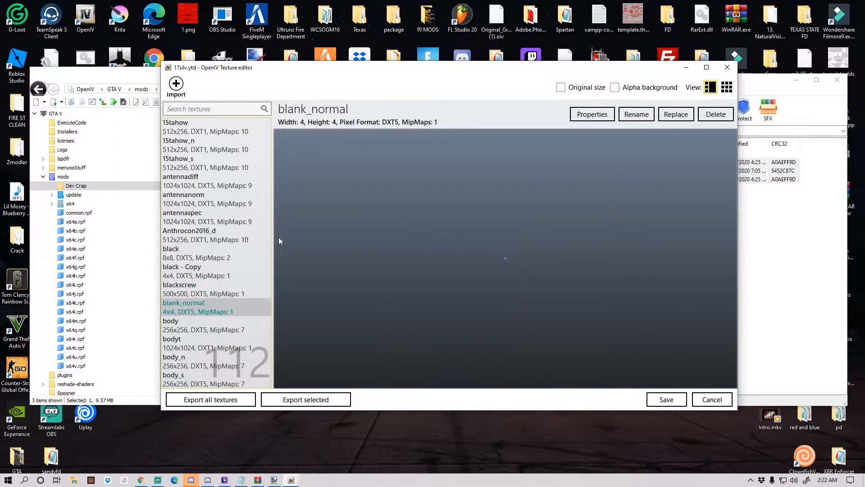
{"action": "key", "text": "Down"}
{"action": "key", "text": "Down"}
{"action": "key", "text": "Down"}
{"action": "key", "text": "Down"}
{"action": "key", "text": "Down"}
{"action": "key", "text": "Down"}
{"action": "key", "text": "Down"}
{"action": "key", "text": "Down"}
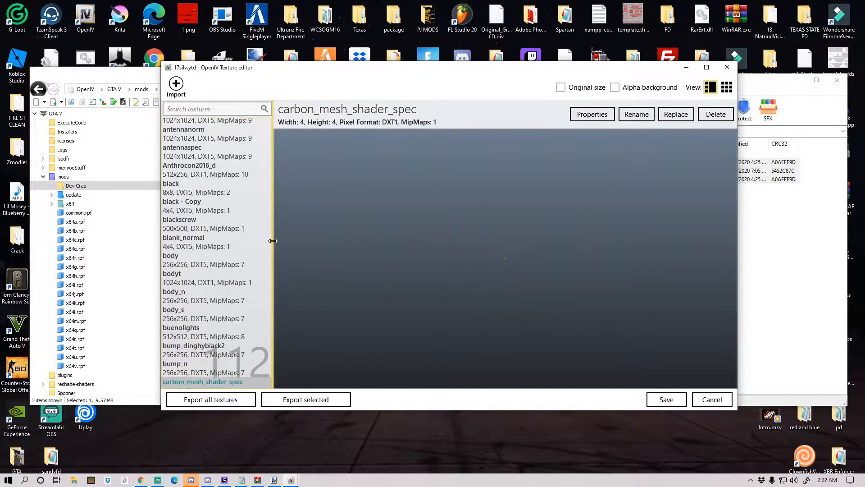
{"action": "key", "text": "Down"}
{"action": "key", "text": "Down"}
{"action": "key", "text": "Down"}
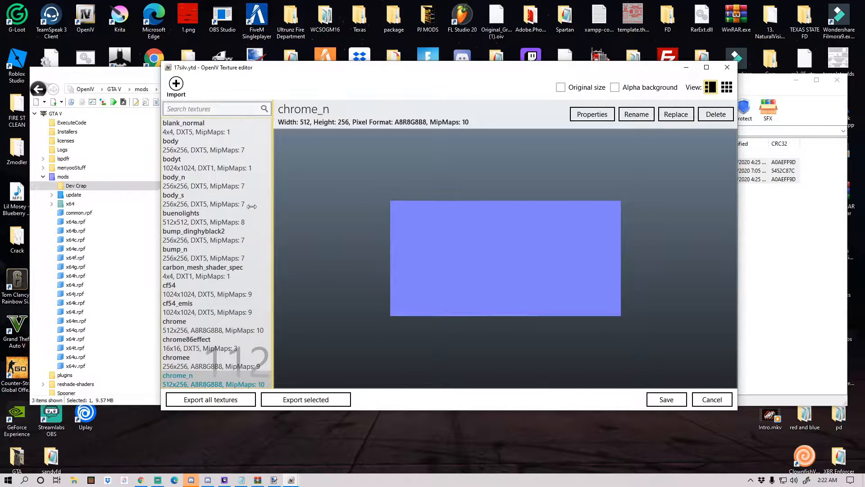
Step: Search the 17silv.ytd textures for "sign" to check the livery texture, then close the texture editor
{"action": "left_click", "coordinate": [197, 111]}
{"action": "type", "text": "sign"}
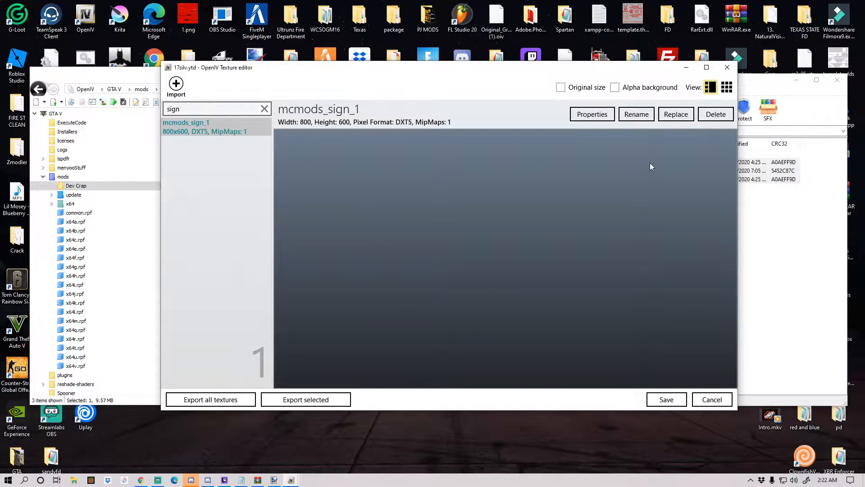
{"action": "left_click_drag", "start_coordinate": [612, 73], "coordinate": [518, 76]}
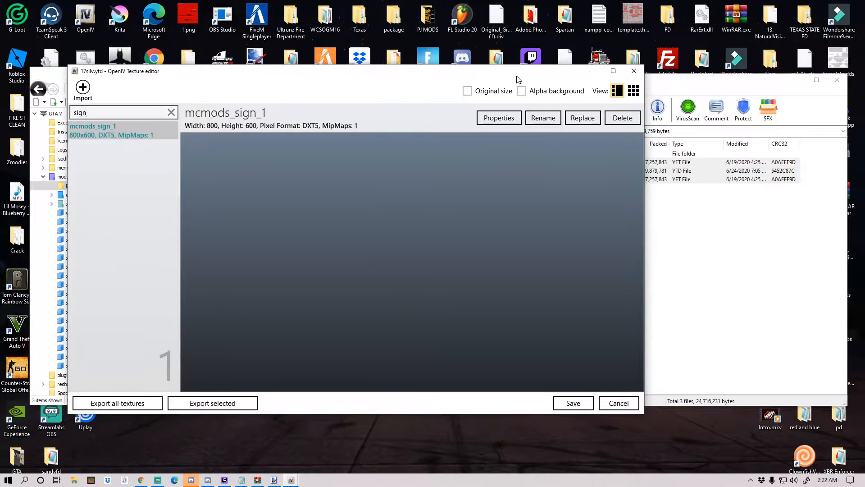
{"action": "left_click", "coordinate": [634, 71]}
Step: Open the mcmods_sign_1.dds livery template from the archive's template folder in paint.net
{"action": "left_click", "coordinate": [473, 131]}
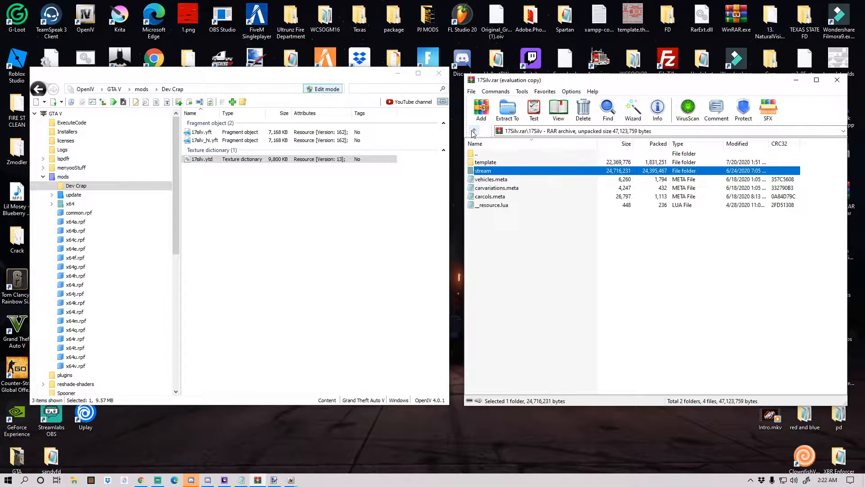
{"action": "double_click", "coordinate": [494, 163]}
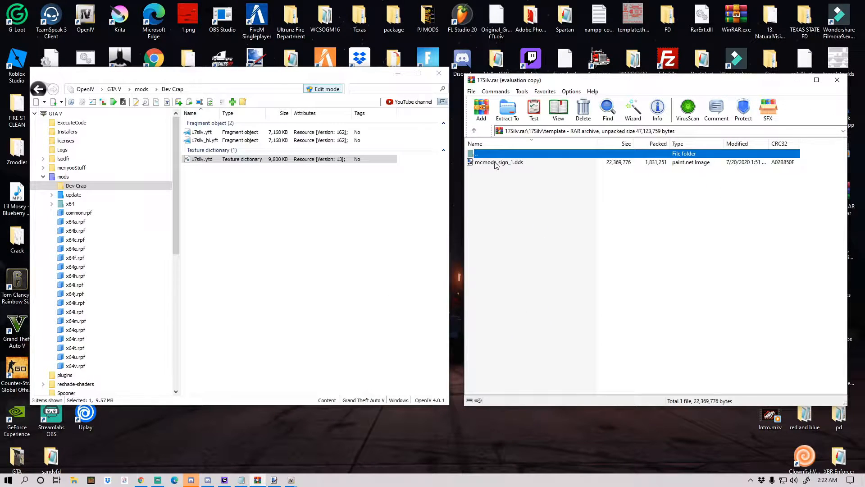
{"action": "left_click", "coordinate": [508, 163]}
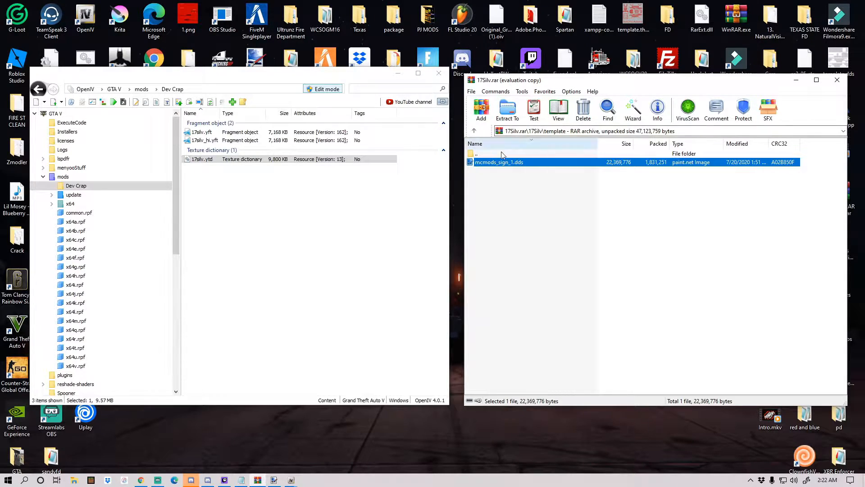
{"action": "left_click", "coordinate": [493, 197]}
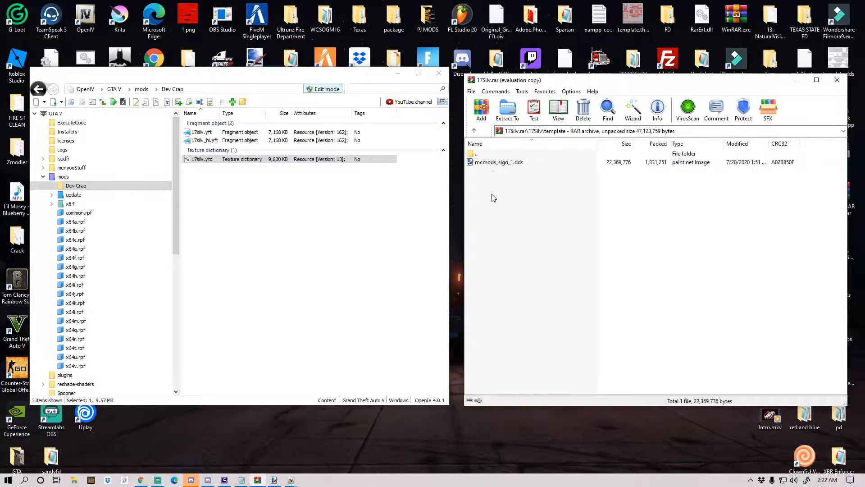
{"action": "double_click", "coordinate": [497, 163]}
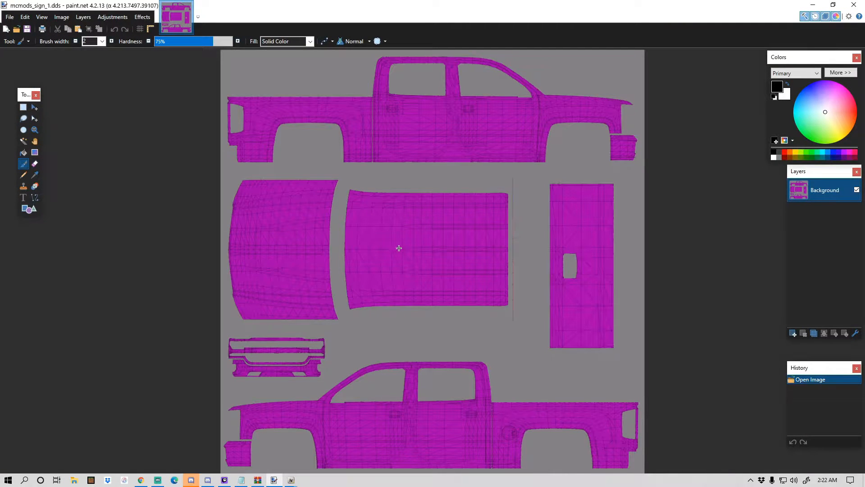
Step: Inspect the truck template and add a new layer above its Background layer
{"action": "scroll", "coordinate": [399, 247], "scroll_direction": "down", "scroll_amount": 3}
{"action": "scroll", "coordinate": [431, 297], "scroll_direction": "up", "scroll_amount": 4}
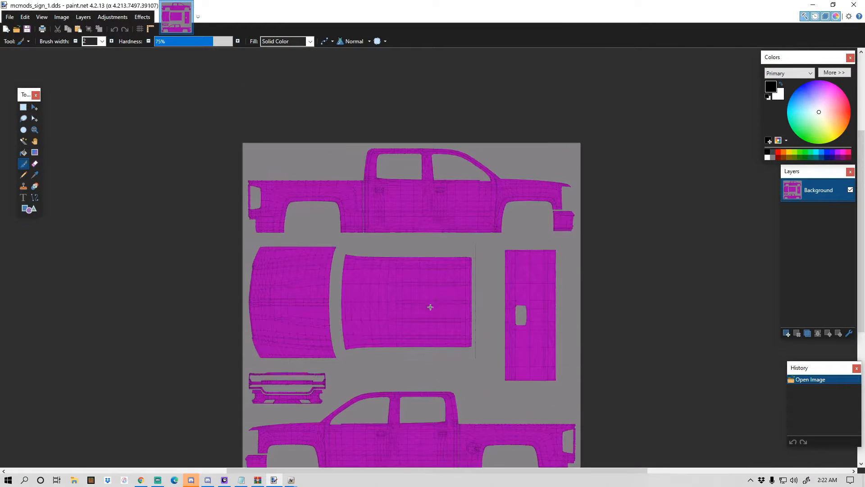
{"action": "scroll", "coordinate": [430, 307], "scroll_direction": "down", "scroll_amount": 2}
{"action": "scroll", "coordinate": [440, 326], "scroll_direction": "up", "scroll_amount": 1}
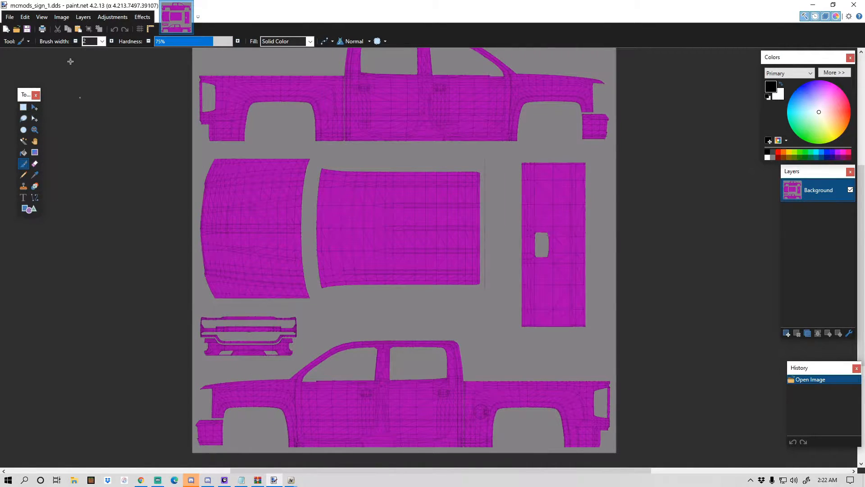
{"action": "scroll", "coordinate": [524, 219], "scroll_direction": "down", "scroll_amount": 1}
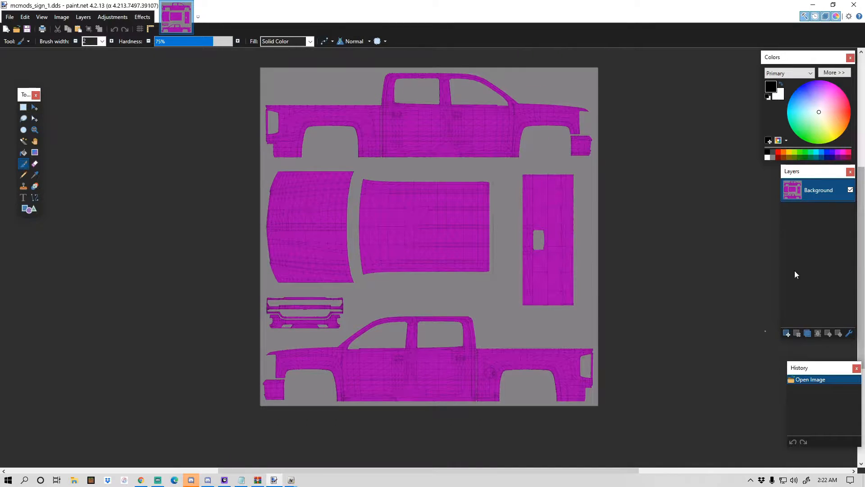
{"action": "left_click_drag", "start_coordinate": [816, 173], "coordinate": [807, 190]}
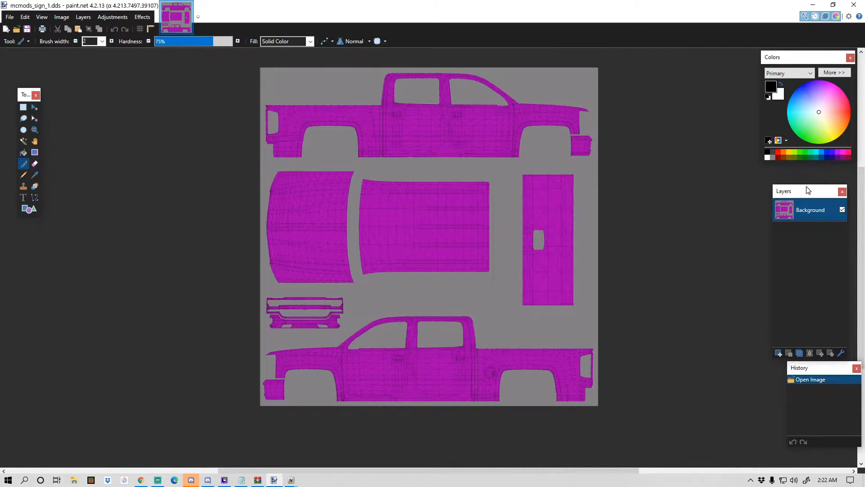
{"action": "left_click", "coordinate": [779, 353]}
{"action": "left_click", "coordinate": [23, 154]}
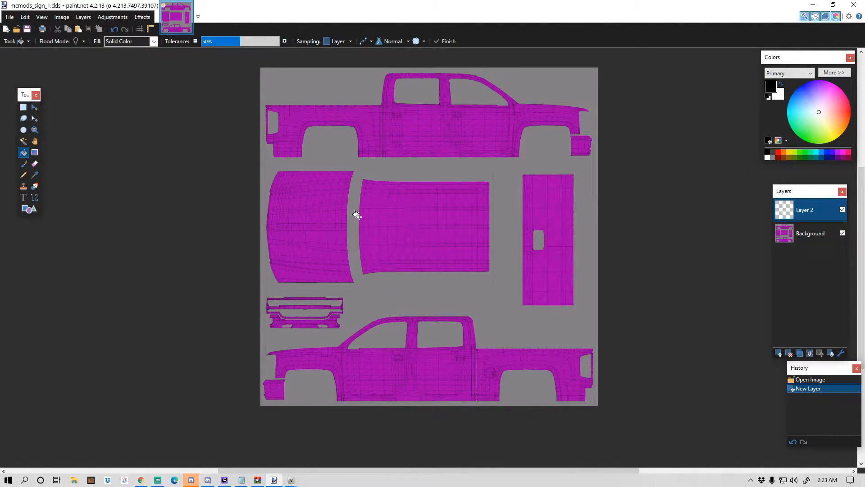
{"action": "left_click", "coordinate": [433, 192]}
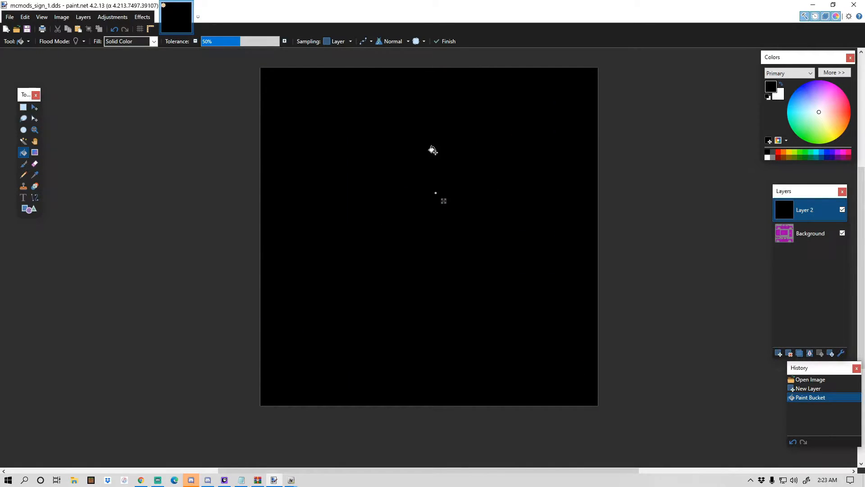
{"action": "key", "text": "ctrl+z"}
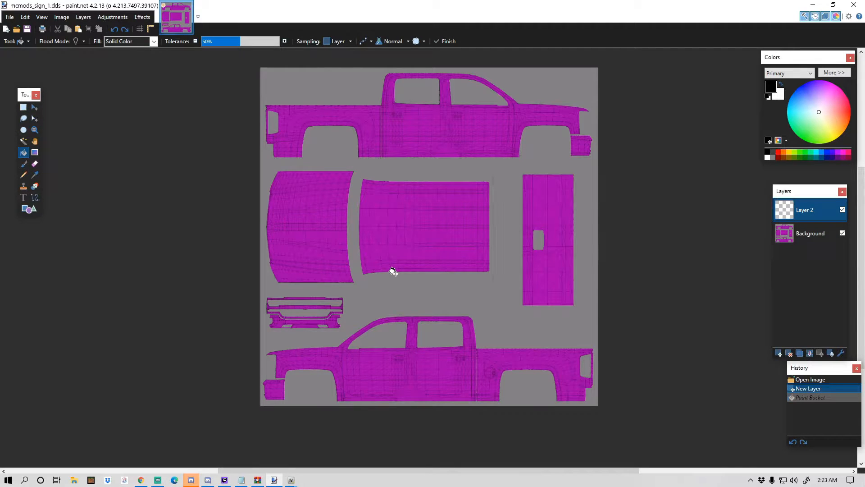
{"action": "left_click", "coordinate": [767, 158]}
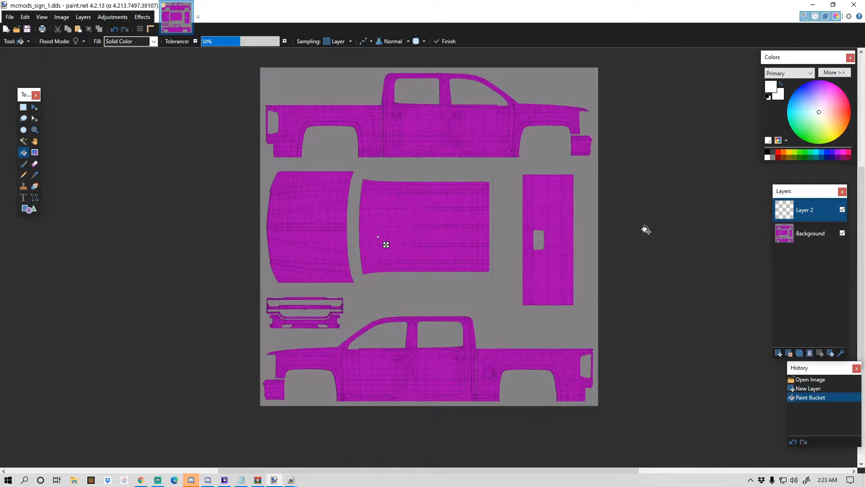
{"action": "left_click", "coordinate": [385, 243]}
{"action": "key", "text": "ctrl+z"}
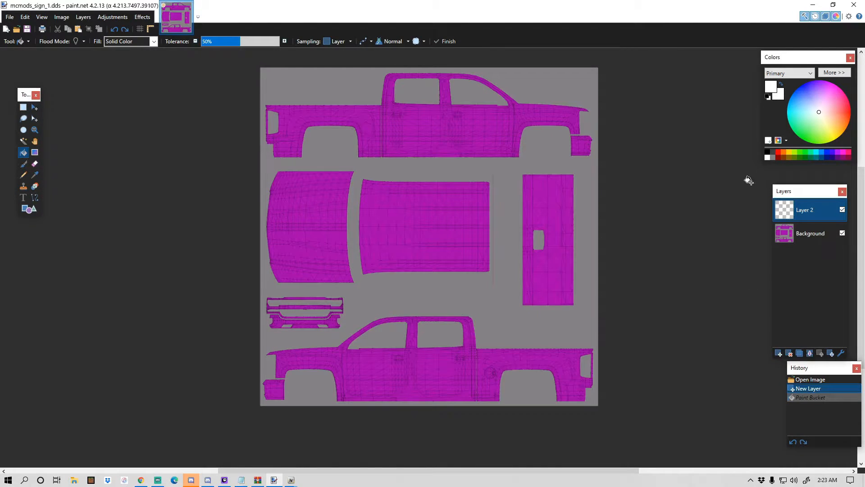
Step: Fill Layer 2 with solid black and lower its opacity to about half
{"action": "left_click", "coordinate": [768, 153]}
{"action": "left_click", "coordinate": [417, 284]}
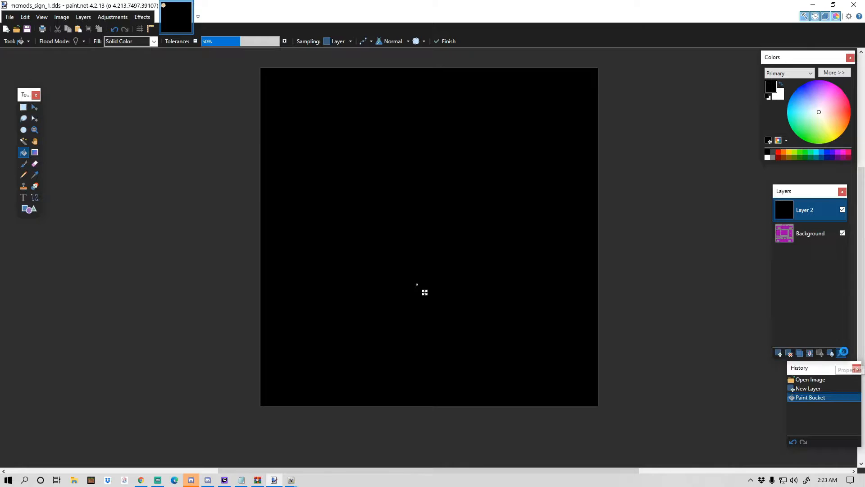
{"action": "left_click", "coordinate": [842, 353]}
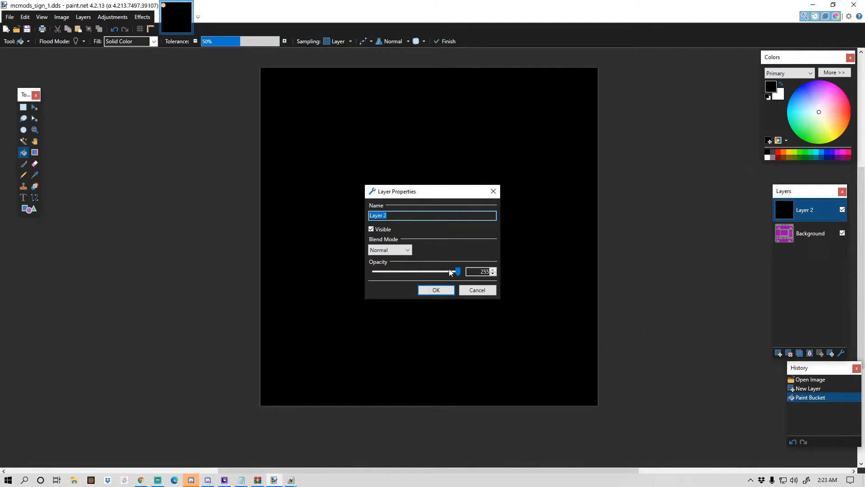
{"action": "left_click_drag", "start_coordinate": [458, 271], "coordinate": [413, 283]}
{"action": "left_click", "coordinate": [432, 292]}
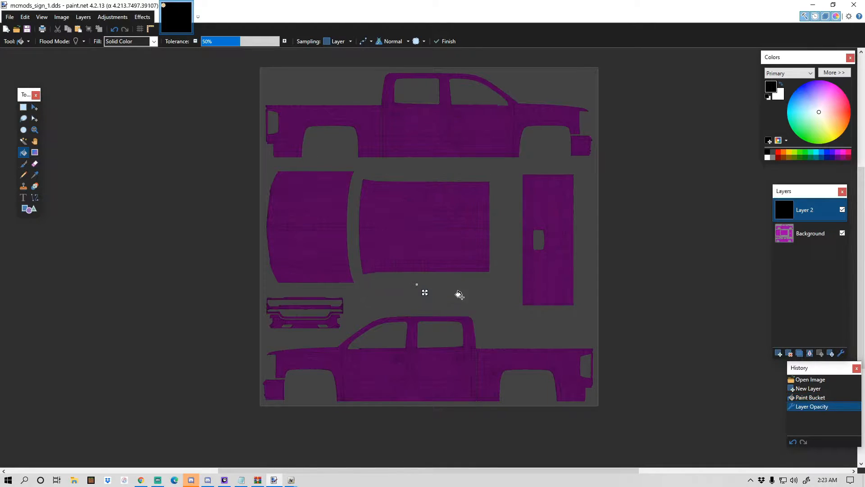
Step: Add a layer above Layer 2 and set the Text tool to the Police Cruiser Condensed Italic font at size 96
{"action": "left_click", "coordinate": [777, 355]}
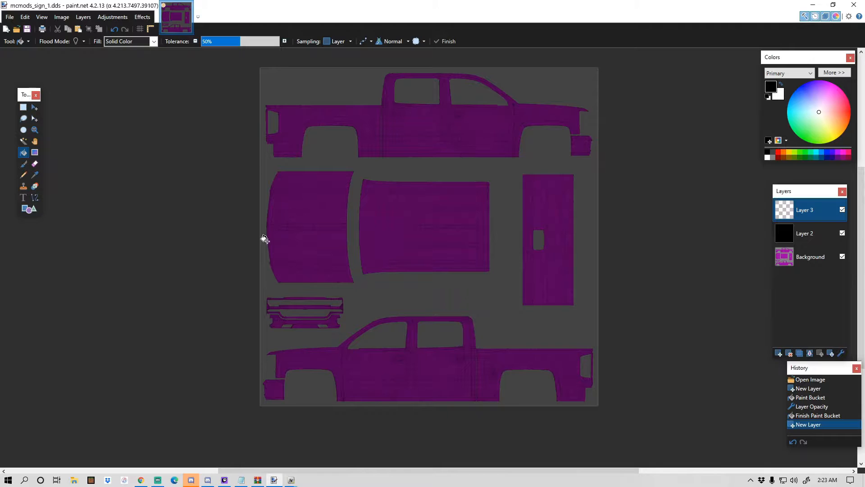
{"action": "left_click", "coordinate": [23, 198]}
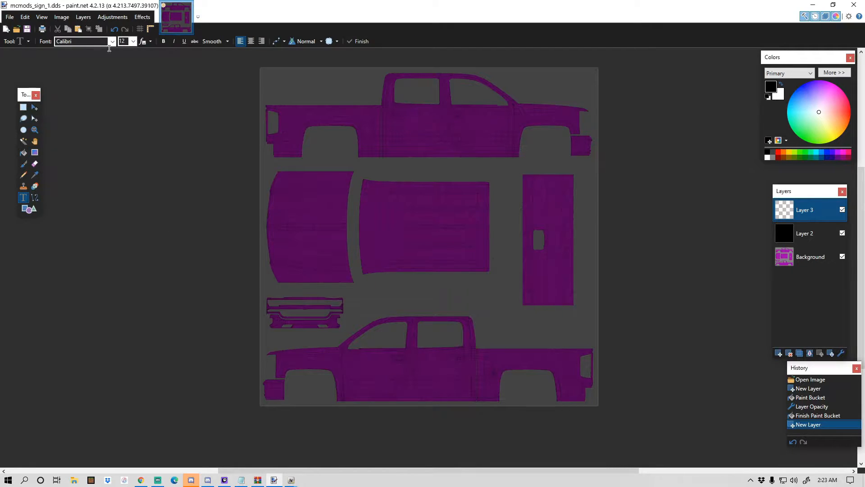
{"action": "left_click", "coordinate": [111, 41]}
{"action": "scroll", "coordinate": [121, 182], "scroll_direction": "down", "scroll_amount": 1}
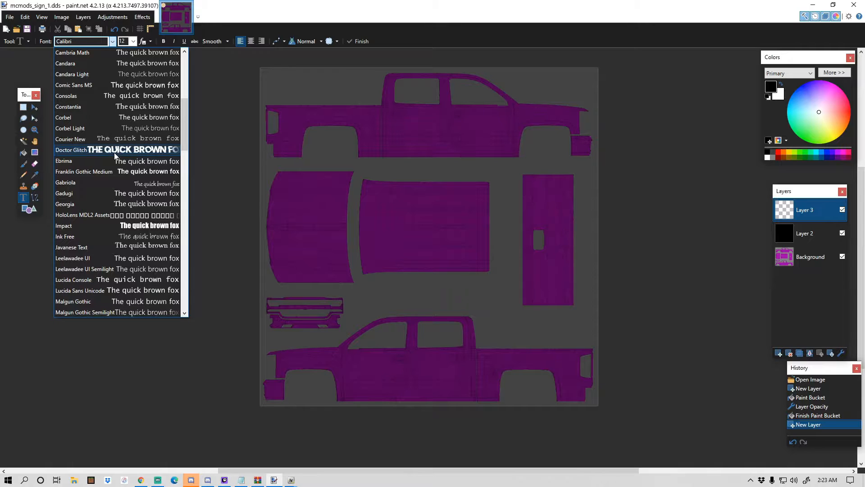
{"action": "scroll", "coordinate": [118, 167], "scroll_direction": "down", "scroll_amount": 2}
{"action": "scroll", "coordinate": [107, 144], "scroll_direction": "up", "scroll_amount": 2}
{"action": "scroll", "coordinate": [78, 154], "scroll_direction": "down", "scroll_amount": 18}
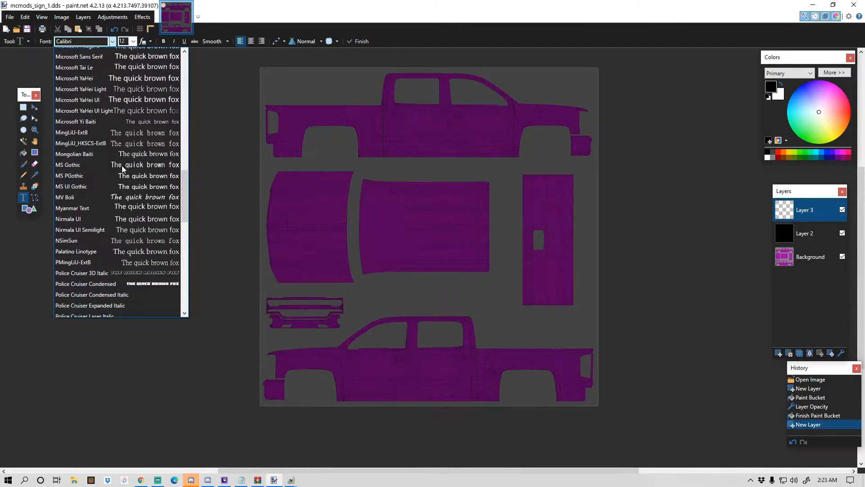
{"action": "scroll", "coordinate": [145, 263], "scroll_direction": "down", "scroll_amount": 6}
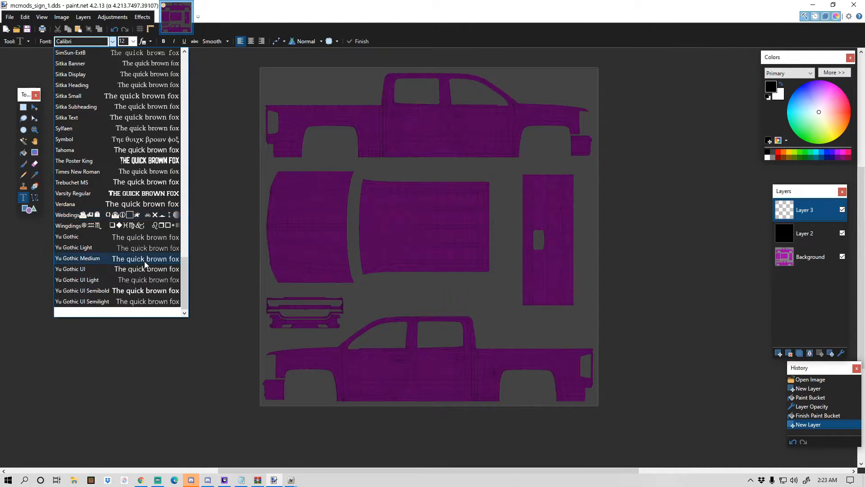
{"action": "scroll", "coordinate": [143, 258], "scroll_direction": "up", "scroll_amount": 20}
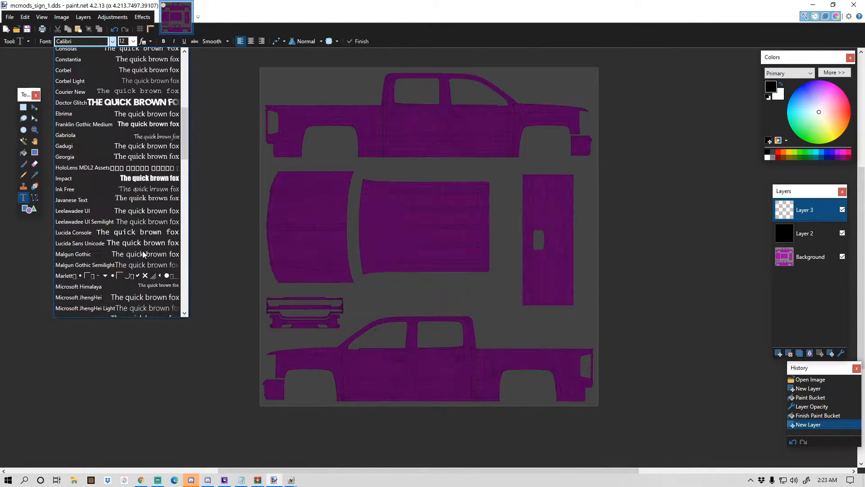
{"action": "scroll", "coordinate": [142, 255], "scroll_direction": "up", "scroll_amount": 5}
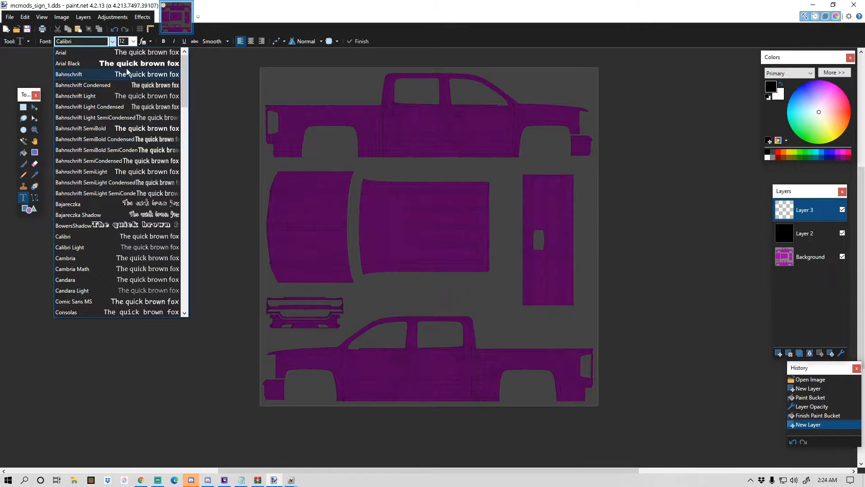
{"action": "scroll", "coordinate": [152, 168], "scroll_direction": "down", "scroll_amount": 20}
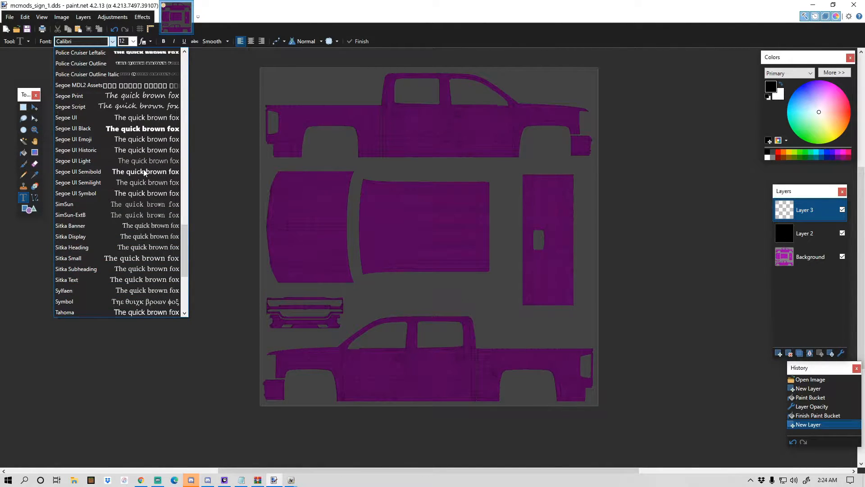
{"action": "scroll", "coordinate": [143, 169], "scroll_direction": "up", "scroll_amount": 2}
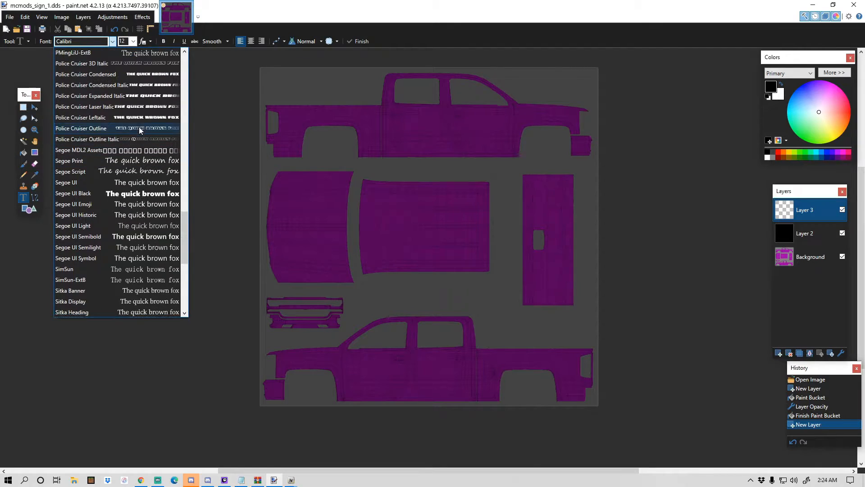
{"action": "left_click", "coordinate": [115, 85]}
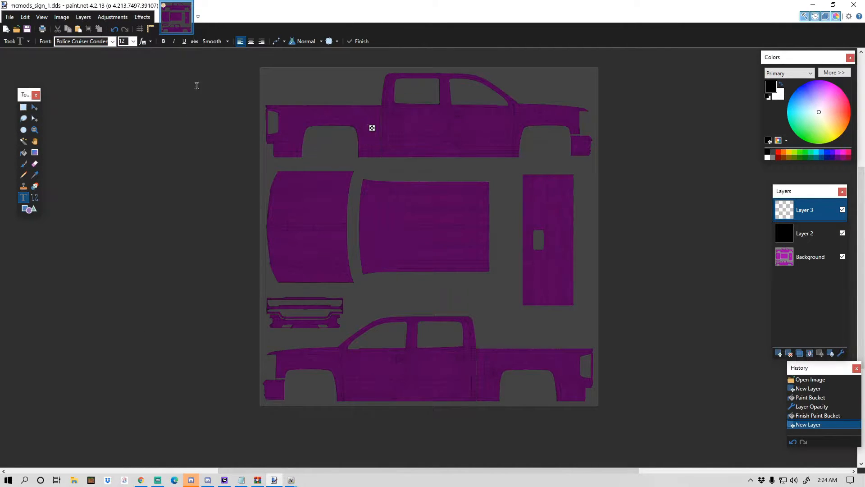
{"action": "left_click", "coordinate": [133, 41]}
{"action": "left_click", "coordinate": [137, 164]}
Step: Write the trial text "QWDQZ" on the doors of the upper truck side view and delete it after a close look
{"action": "left_click", "coordinate": [405, 142]}
{"action": "type", "text": "QWDQZ"}
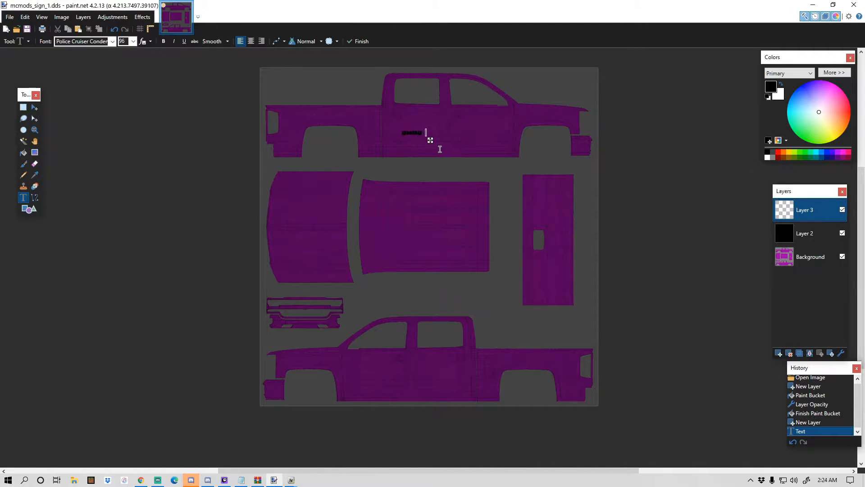
{"action": "scroll", "coordinate": [408, 129], "scroll_direction": "up", "scroll_amount": 3}
{"action": "scroll", "coordinate": [407, 128], "scroll_direction": "up", "scroll_amount": 3}
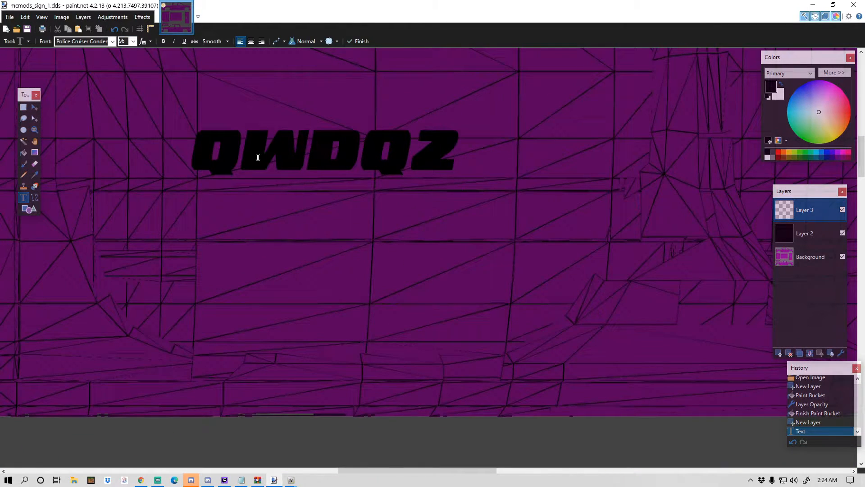
{"action": "key", "text": "BackSpace"}
{"action": "key", "text": "BackSpace"}
{"action": "key", "text": "BackSpace"}
{"action": "key", "text": "BackSpace"}
{"action": "key", "text": "BackSpace"}
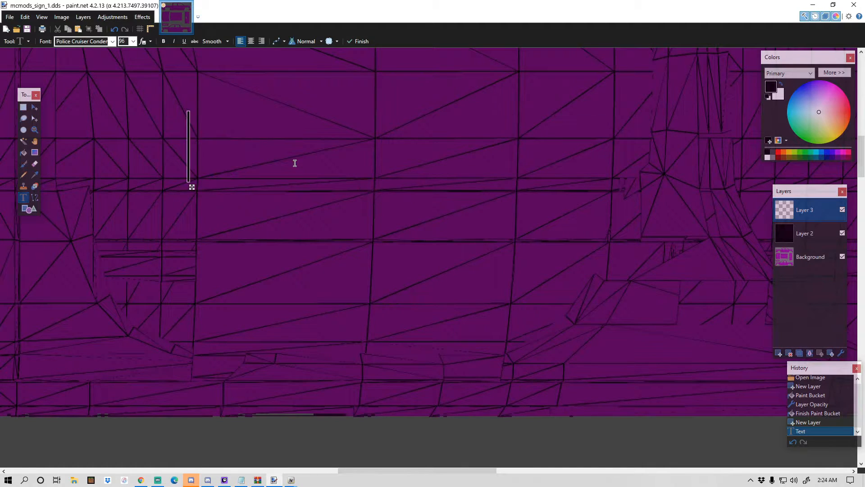
{"action": "scroll", "coordinate": [327, 216], "scroll_direction": "down", "scroll_amount": 2}
{"action": "scroll", "coordinate": [327, 215], "scroll_direction": "down", "scroll_amount": 4}
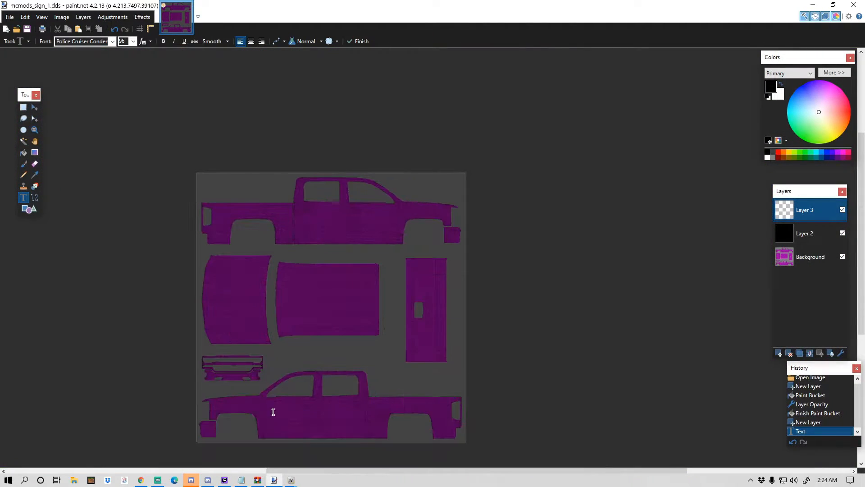
Step: Switch to Chrome, open a blank tab and close the four other tabs
{"action": "left_click", "coordinate": [141, 480]}
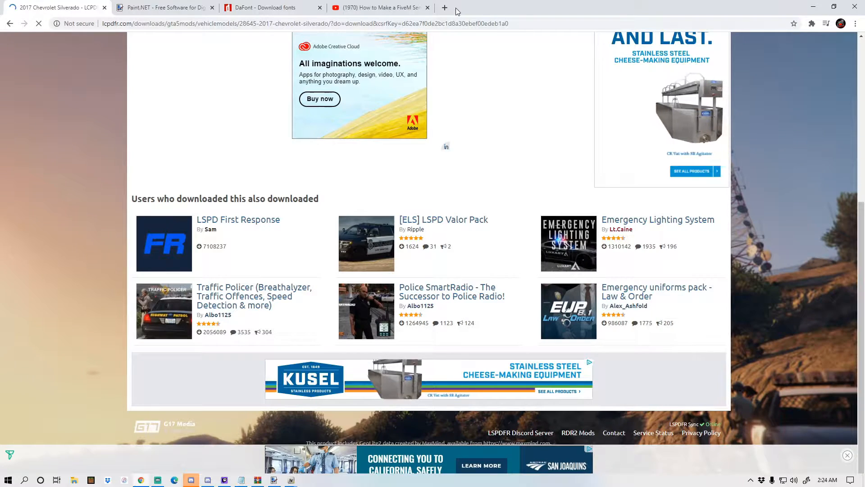
{"action": "key", "text": "ctrl+t"}
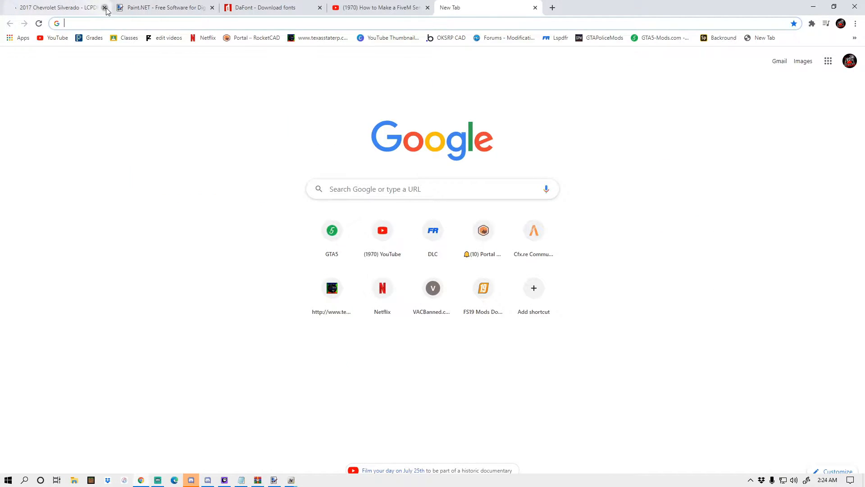
{"action": "left_click", "coordinate": [105, 7]}
{"action": "left_click", "coordinate": [104, 7]}
{"action": "left_click", "coordinate": [104, 8]}
{"action": "left_click", "coordinate": [104, 8]}
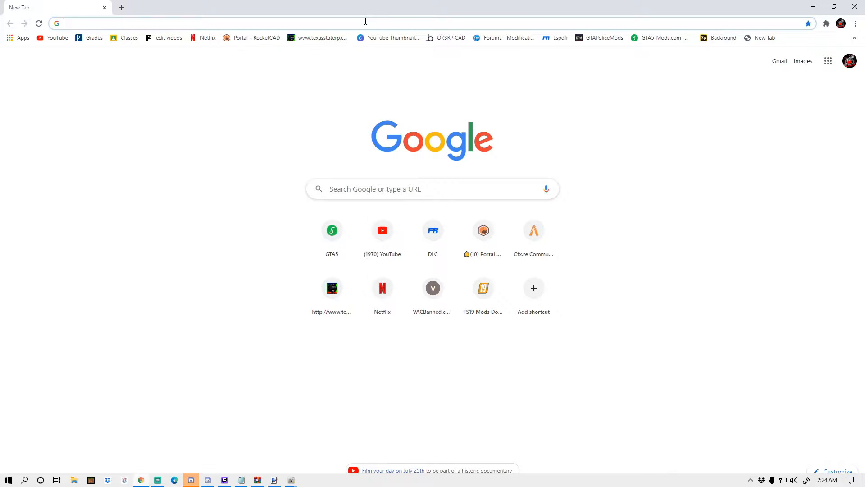
Step: Search the web for "police dafont" and look through the characters of dafont's Police font
{"action": "type", "text": "police "}
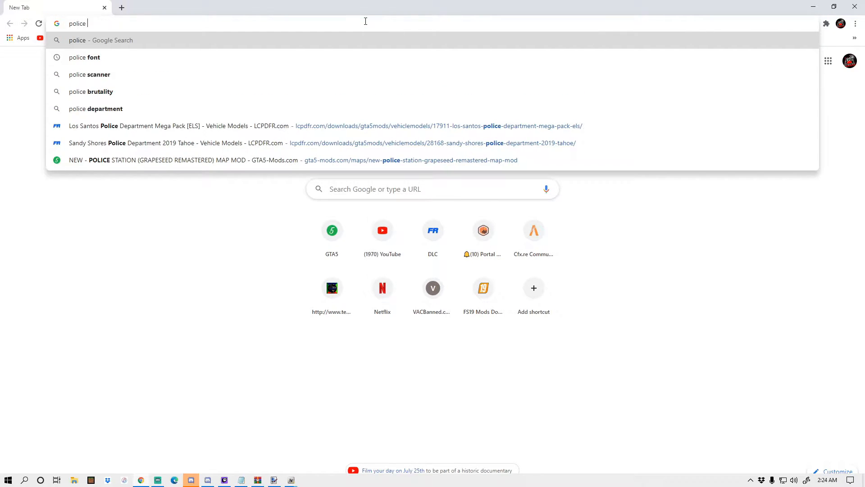
{"action": "type", "text": "dafont"}
{"action": "key", "text": "Return"}
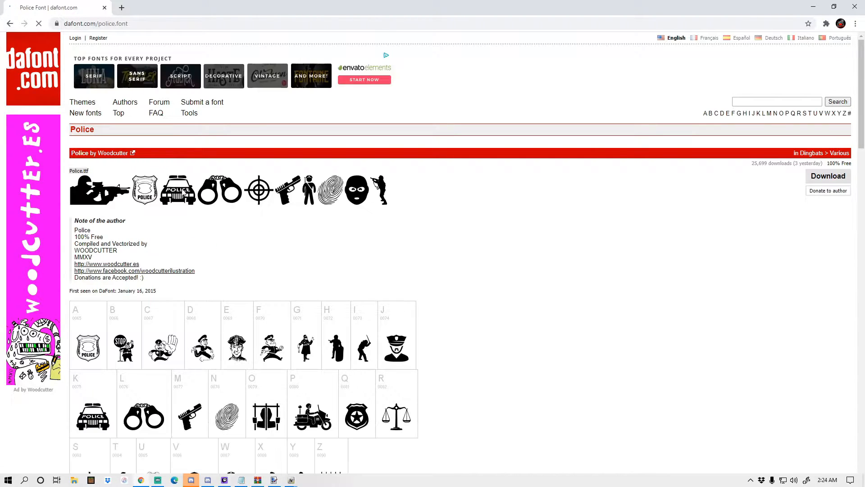
{"action": "scroll", "coordinate": [189, 219], "scroll_direction": "down", "scroll_amount": 8}
{"action": "scroll", "coordinate": [190, 219], "scroll_direction": "up", "scroll_amount": 5}
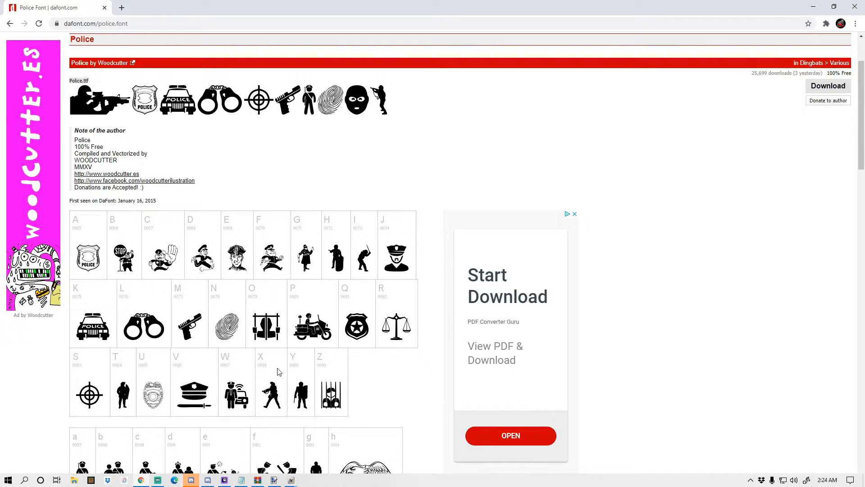
{"action": "scroll", "coordinate": [225, 180], "scroll_direction": "down", "scroll_amount": 20}
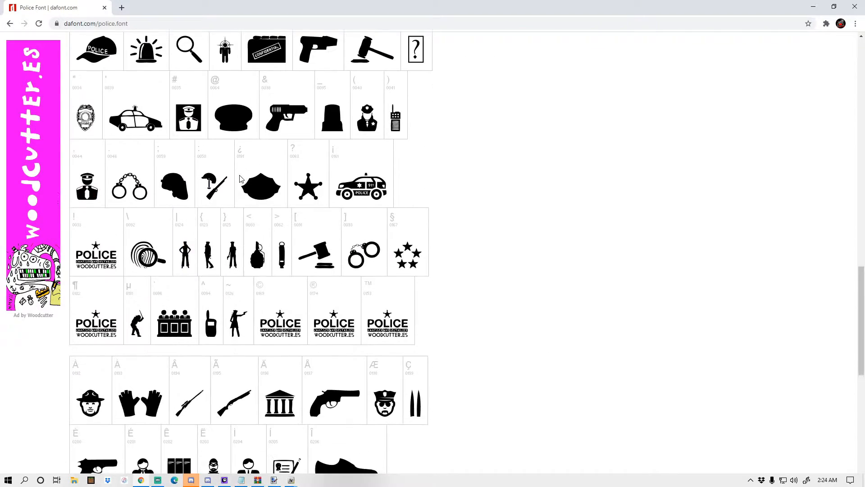
{"action": "scroll", "coordinate": [203, 207], "scroll_direction": "up", "scroll_amount": 20}
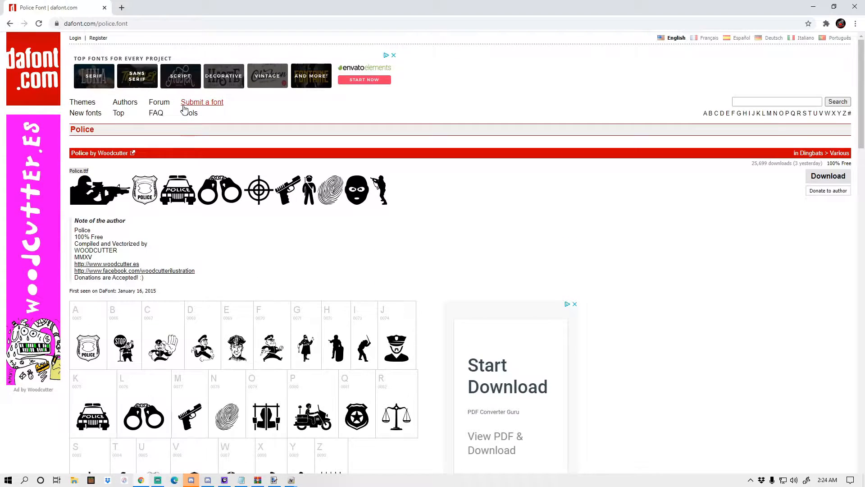
Step: Open the Fancy > Cartoon category from dafont's font themes
{"action": "left_click", "coordinate": [82, 103]}
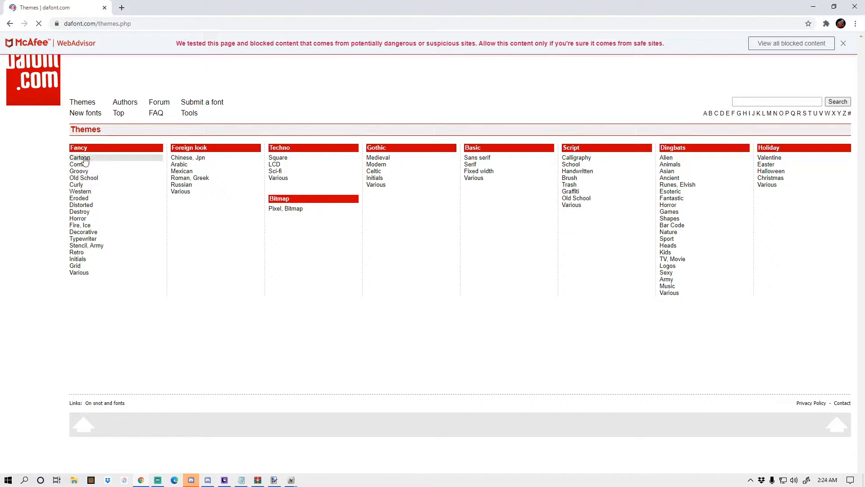
{"action": "left_click", "coordinate": [95, 159]}
{"action": "scroll", "coordinate": [195, 317], "scroll_direction": "down", "scroll_amount": 2}
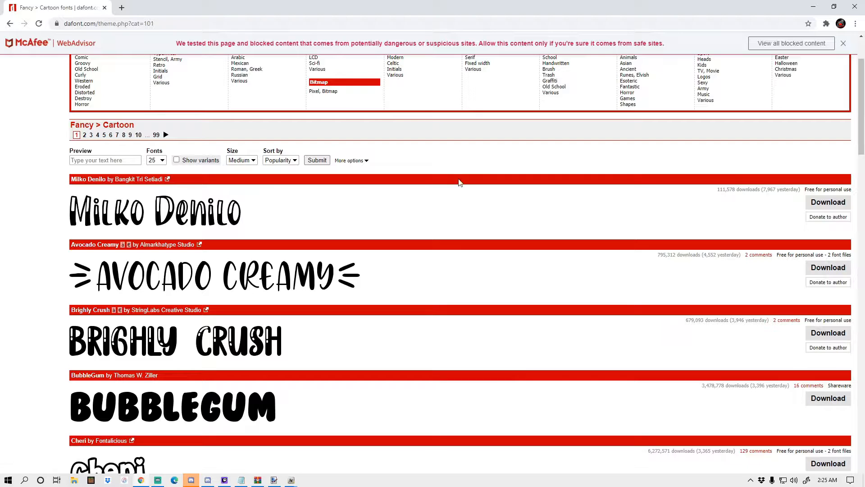
Step: Download the Milko Denilo font to the Downloads folder as milko_denilo.zip and open the archive
{"action": "left_click", "coordinate": [828, 203]}
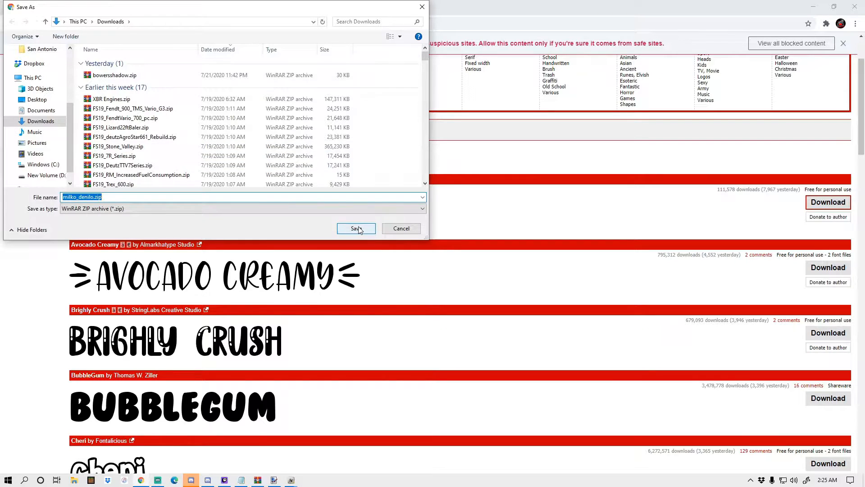
{"action": "left_click", "coordinate": [356, 229]}
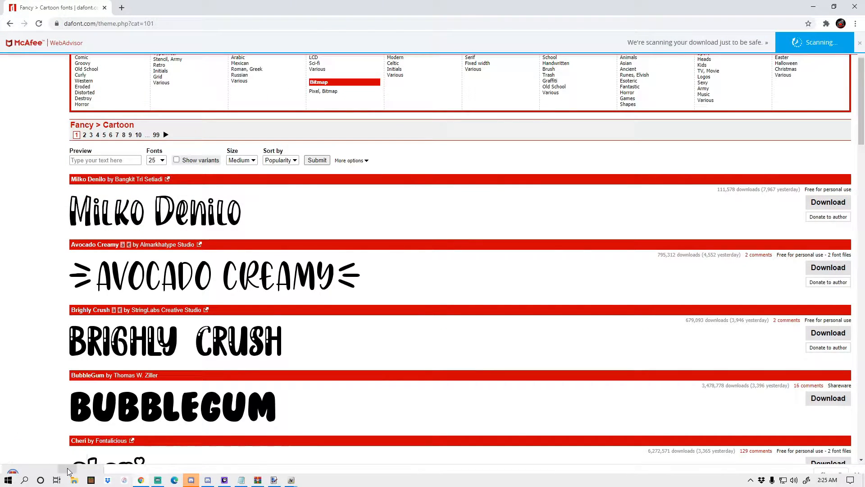
{"action": "left_click", "coordinate": [68, 472]}
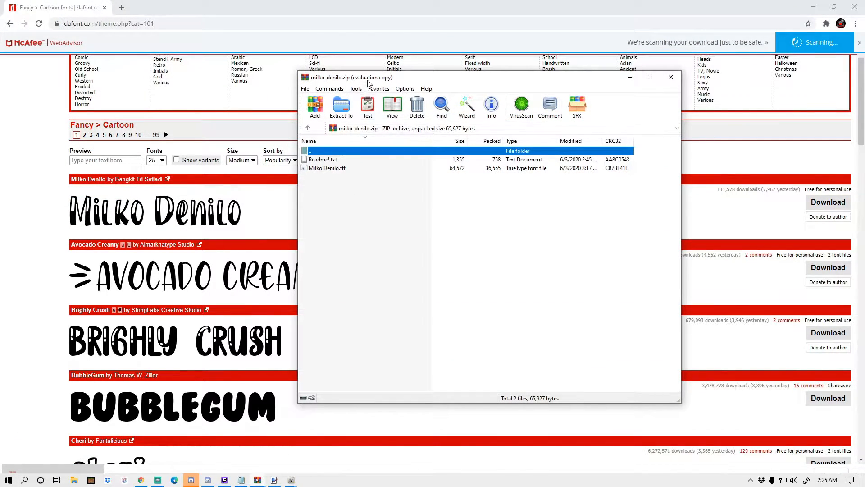
Step: Install the Milko Denilo font from the archive, close the font preview and archive, and return to paint.net
{"action": "left_click", "coordinate": [506, 208]}
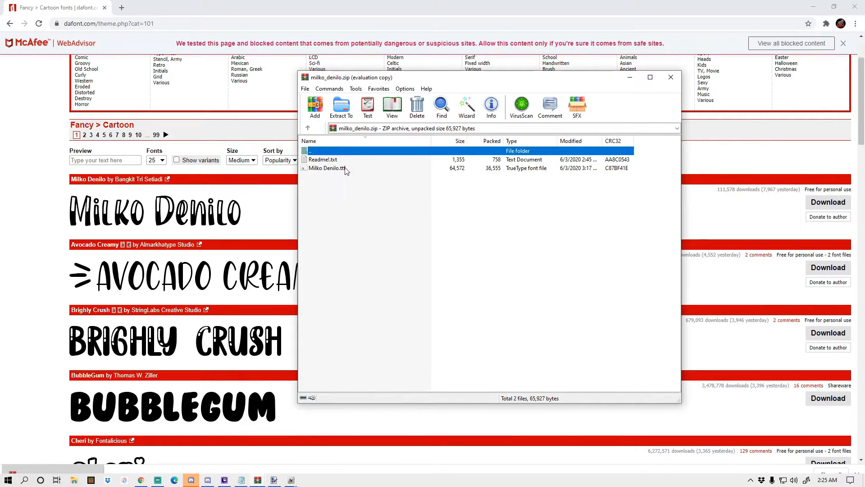
{"action": "double_click", "coordinate": [328, 168]}
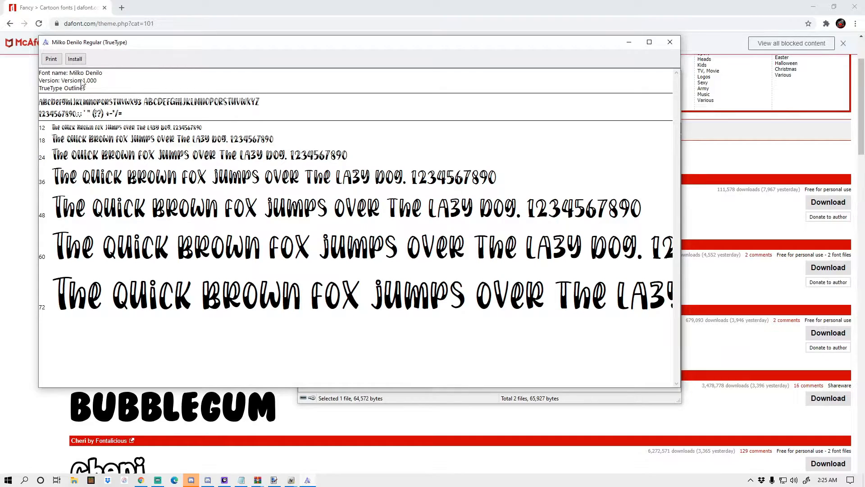
{"action": "left_click", "coordinate": [74, 59]}
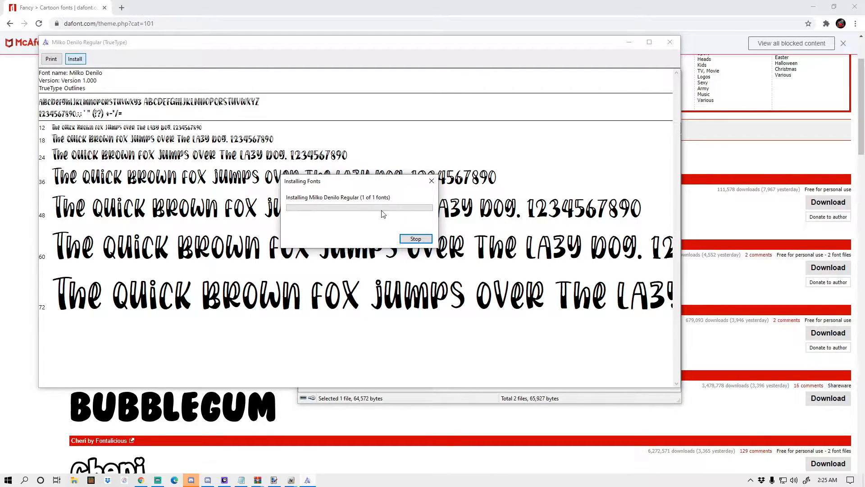
{"action": "left_click", "coordinate": [670, 42]}
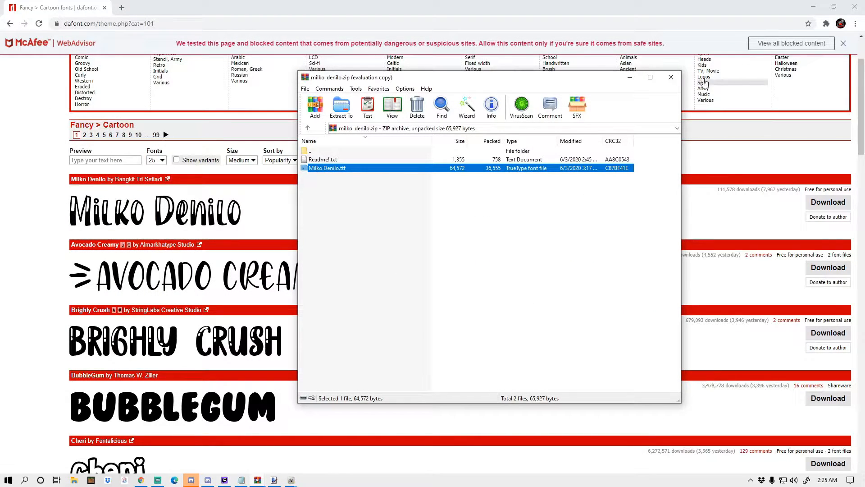
{"action": "left_click", "coordinate": [670, 78]}
{"action": "left_click", "coordinate": [813, 7]}
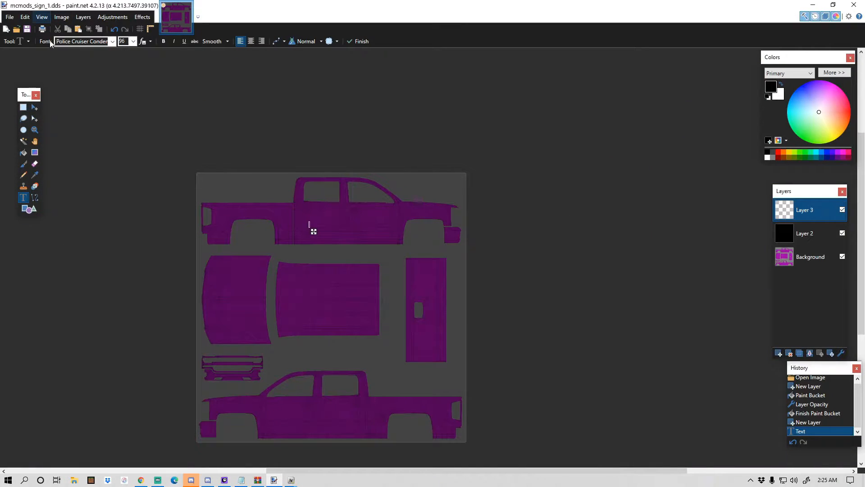
Step: Set the text font to Milko Denilo
{"action": "left_click", "coordinate": [112, 41]}
{"action": "scroll", "coordinate": [117, 112], "scroll_direction": "up", "scroll_amount": 3}
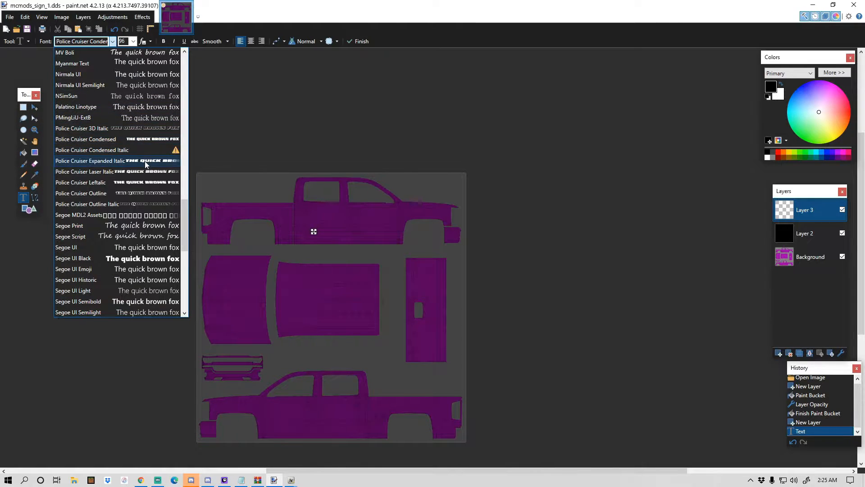
{"action": "scroll", "coordinate": [145, 162], "scroll_direction": "up", "scroll_amount": 10}
{"action": "scroll", "coordinate": [145, 166], "scroll_direction": "up", "scroll_amount": 10}
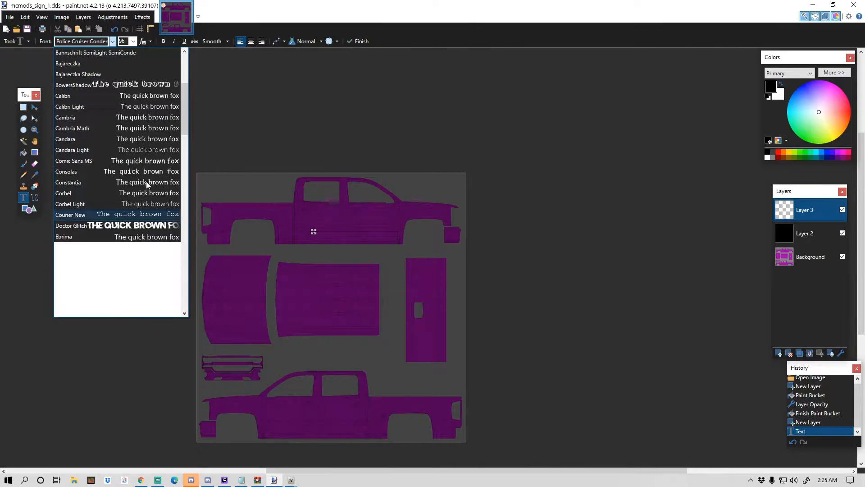
{"action": "scroll", "coordinate": [147, 188], "scroll_direction": "up", "scroll_amount": 1}
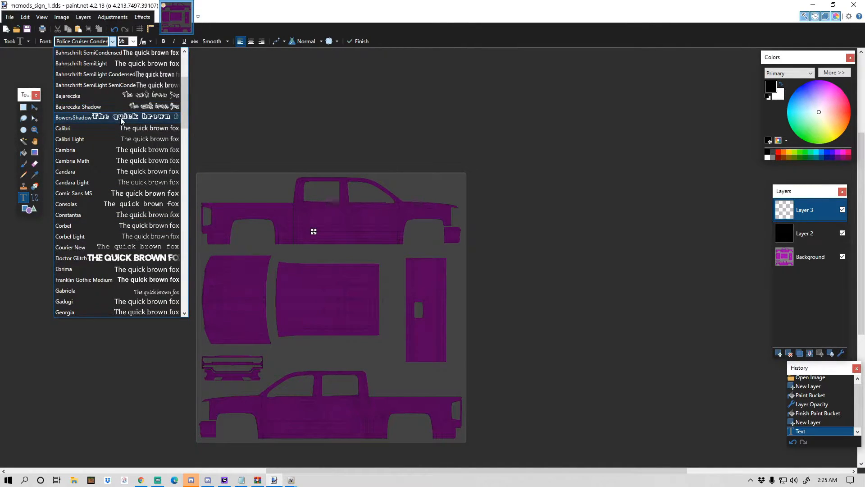
{"action": "scroll", "coordinate": [116, 118], "scroll_direction": "up", "scroll_amount": 3}
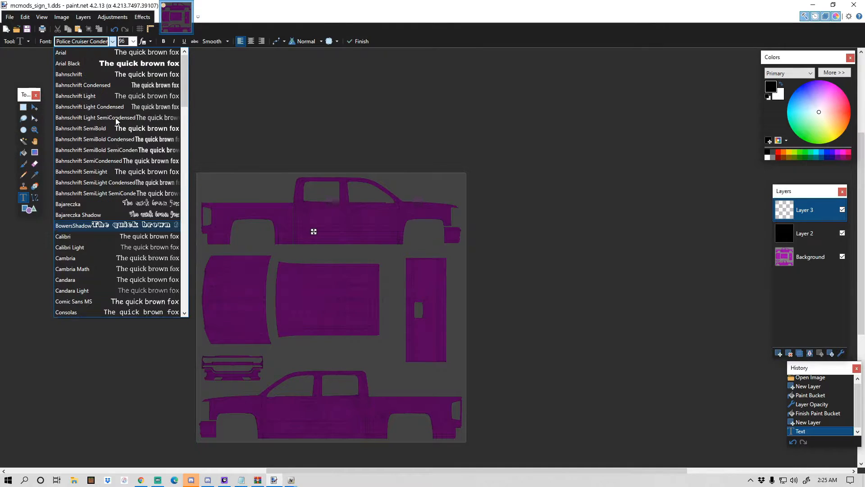
{"action": "scroll", "coordinate": [116, 120], "scroll_direction": "down", "scroll_amount": 4}
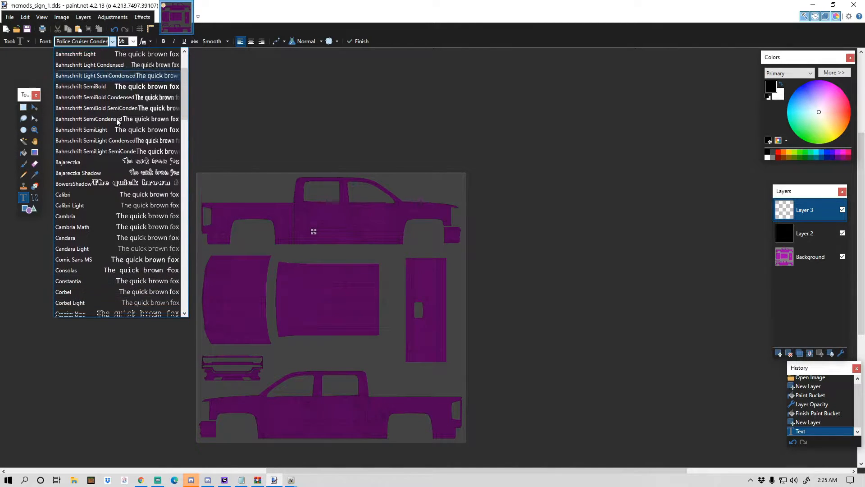
{"action": "scroll", "coordinate": [121, 128], "scroll_direction": "down", "scroll_amount": 1}
{"action": "left_click_drag", "start_coordinate": [185, 102], "coordinate": [185, 160]}
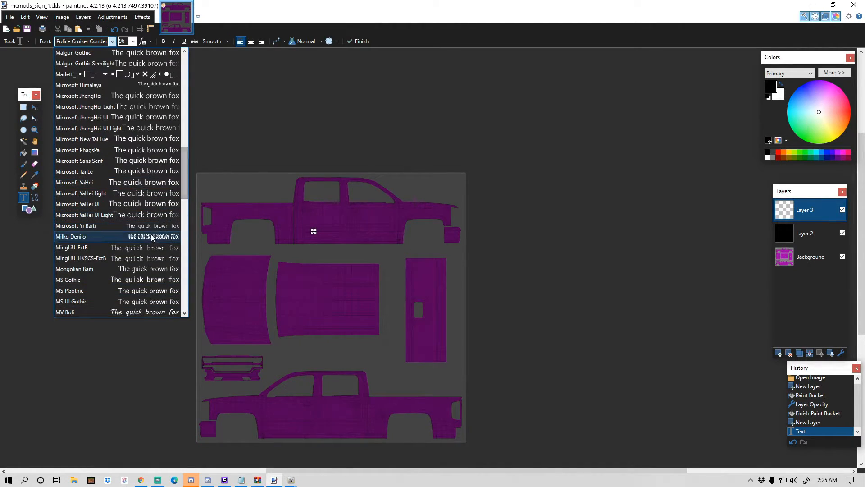
{"action": "left_click", "coordinate": [152, 234]}
Step: Try the sample text "qedfg" at font size 192 on the upper truck's doors and delete it
{"action": "left_click", "coordinate": [134, 41]}
{"action": "left_click", "coordinate": [126, 164]}
{"action": "type", "text": "qedfg"}
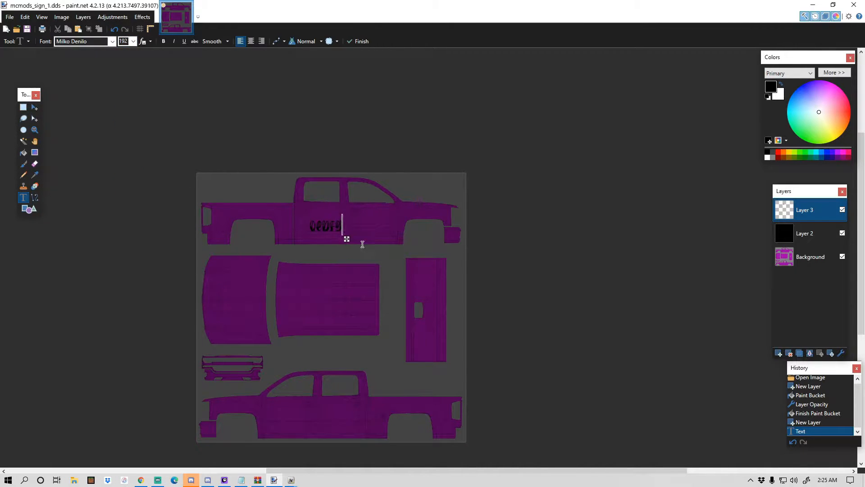
{"action": "scroll", "coordinate": [335, 235], "scroll_direction": "up", "scroll_amount": 5}
{"action": "scroll", "coordinate": [333, 233], "scroll_direction": "down", "scroll_amount": 6}
{"action": "key", "text": "BackSpace"}
{"action": "key", "text": "BackSpace"}
{"action": "key", "text": "BackSpace"}
{"action": "key", "text": "BackSpace"}
{"action": "key", "text": "BackSpace"}
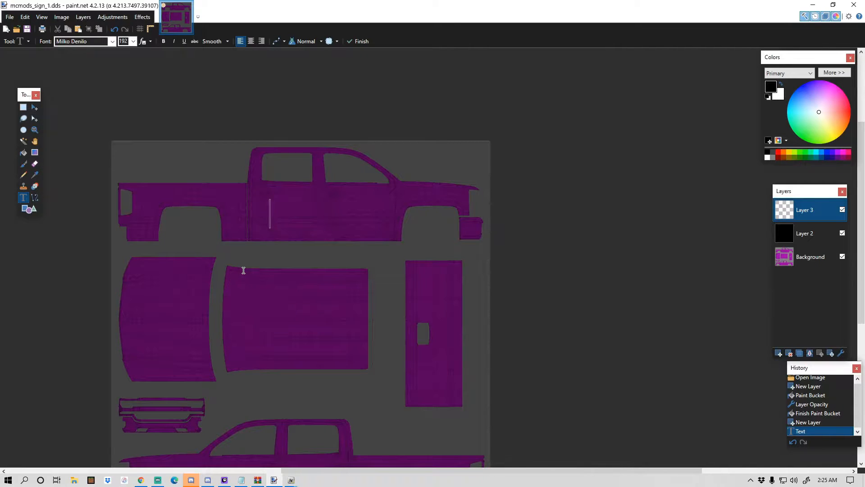
Step: Look through the installed fonts and set the text font to Police Cruiser Expanded Italic
{"action": "scroll", "coordinate": [244, 271], "scroll_direction": "down", "scroll_amount": 2}
{"action": "scroll", "coordinate": [227, 273], "scroll_direction": "down", "scroll_amount": 2}
{"action": "scroll", "coordinate": [61, 288], "scroll_direction": "up", "scroll_amount": 4}
{"action": "scroll", "coordinate": [176, 291], "scroll_direction": "up", "scroll_amount": 4}
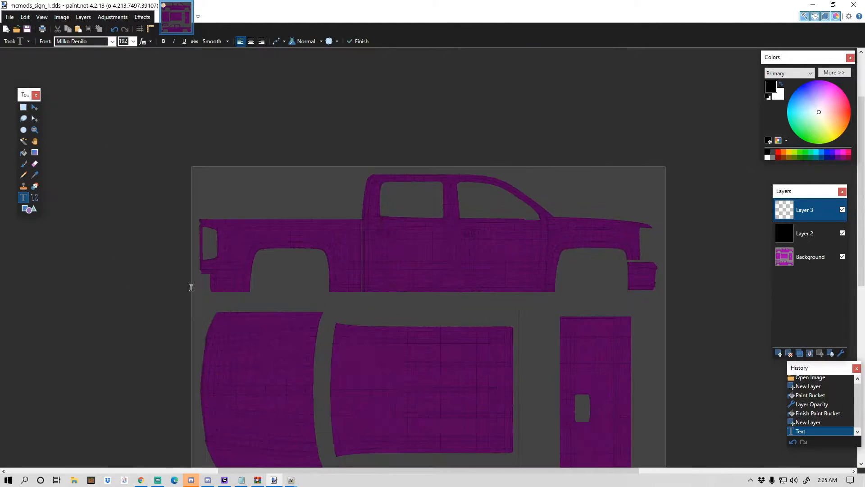
{"action": "scroll", "coordinate": [270, 284], "scroll_direction": "down", "scroll_amount": 1}
{"action": "scroll", "coordinate": [351, 303], "scroll_direction": "down", "scroll_amount": 3}
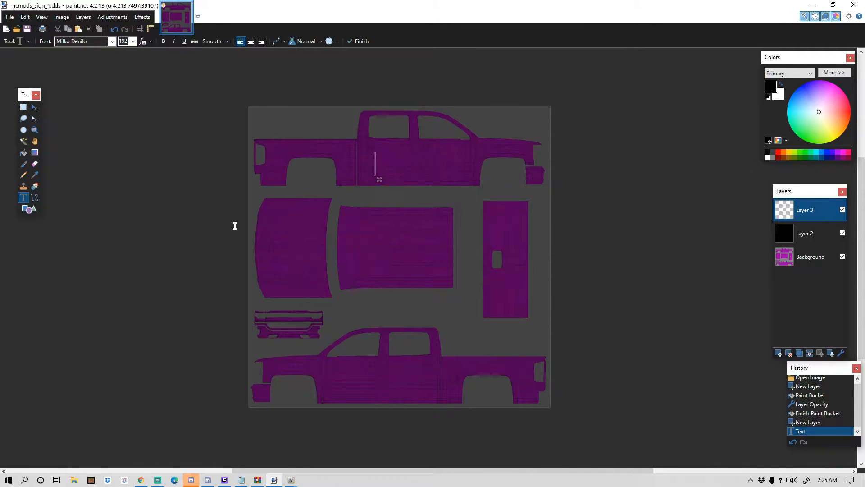
{"action": "left_click", "coordinate": [112, 41]}
{"action": "scroll", "coordinate": [131, 115], "scroll_direction": "up", "scroll_amount": 8}
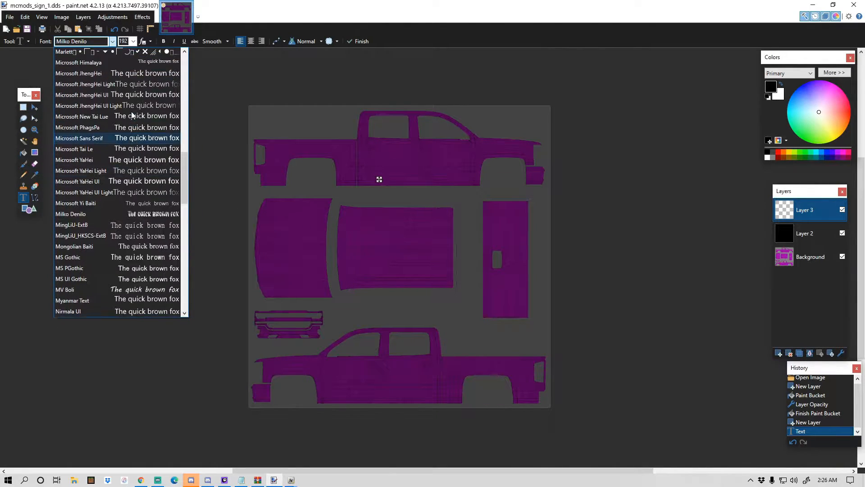
{"action": "scroll", "coordinate": [131, 112], "scroll_direction": "up", "scroll_amount": 8}
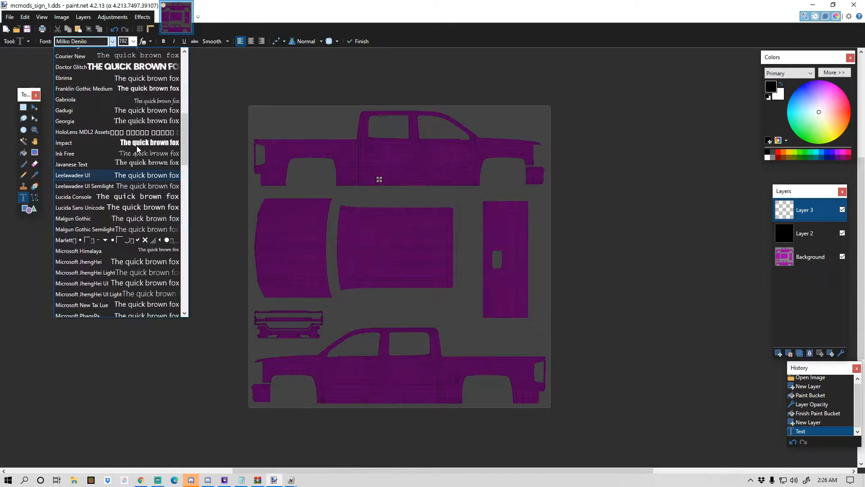
{"action": "scroll", "coordinate": [137, 154], "scroll_direction": "up", "scroll_amount": 3}
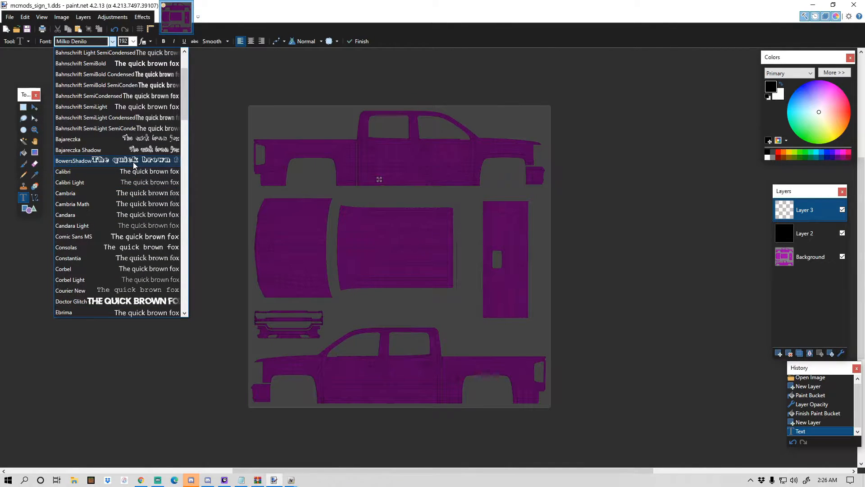
{"action": "scroll", "coordinate": [133, 161], "scroll_direction": "down", "scroll_amount": 20}
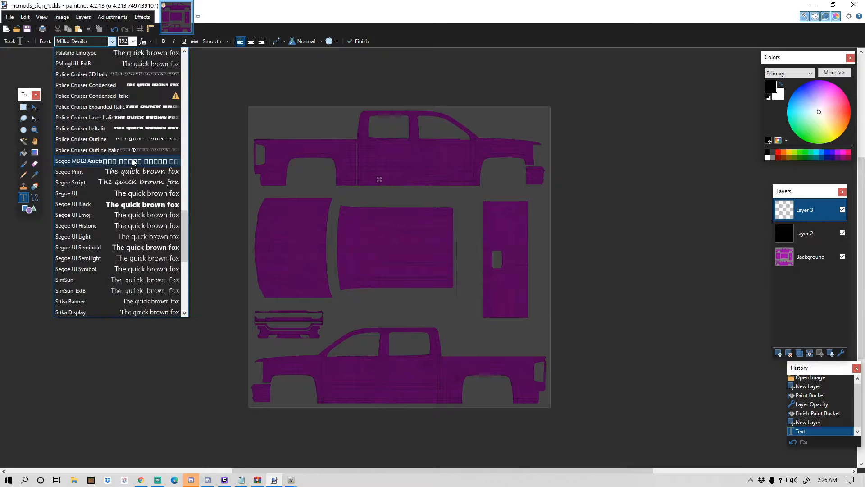
{"action": "scroll", "coordinate": [134, 156], "scroll_direction": "down", "scroll_amount": 1}
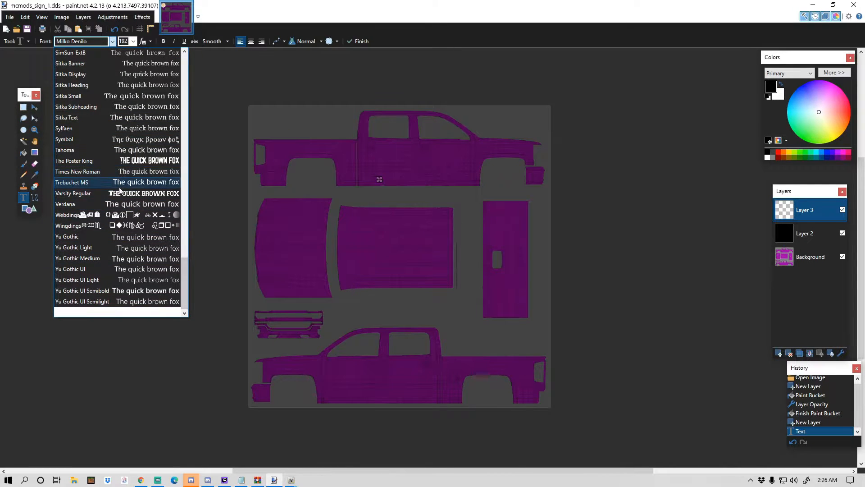
{"action": "scroll", "coordinate": [131, 196], "scroll_direction": "up", "scroll_amount": 8}
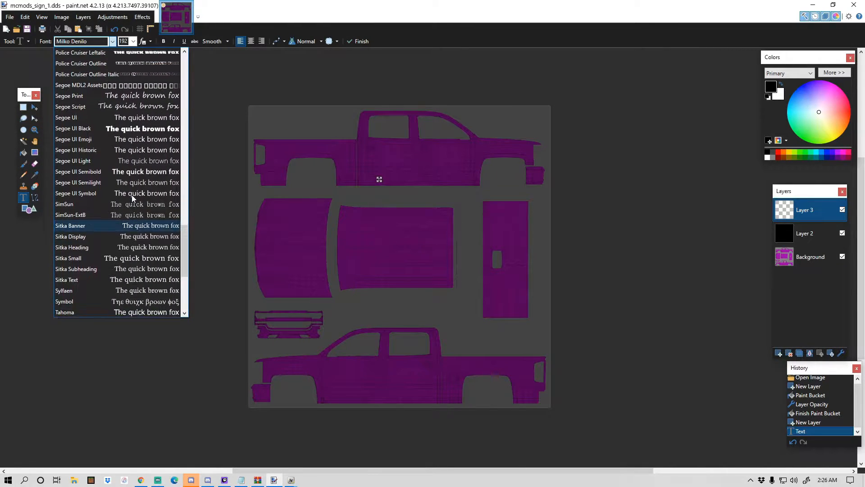
{"action": "left_click", "coordinate": [130, 128]}
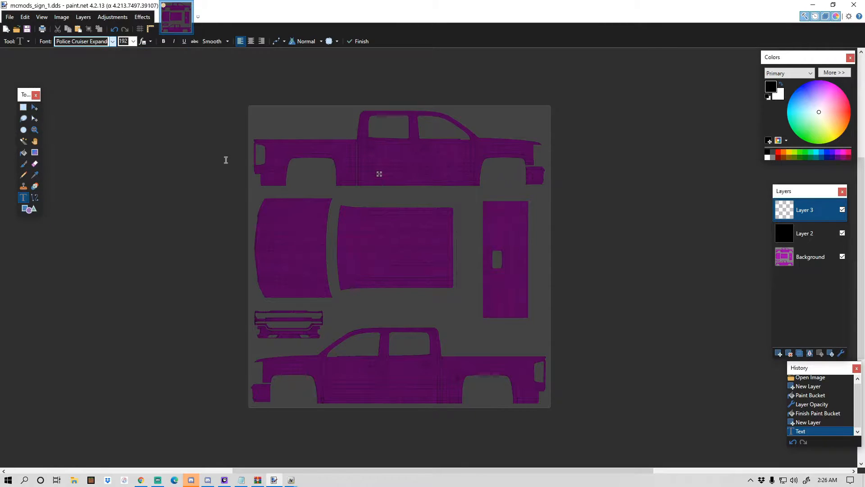
Step: Place the text insertion point on the upper truck's rear door and set the primary color to white
{"action": "scroll", "coordinate": [386, 164], "scroll_direction": "up", "scroll_amount": 1}
{"action": "scroll", "coordinate": [386, 164], "scroll_direction": "up", "scroll_amount": 2}
{"action": "left_click", "coordinate": [356, 147]}
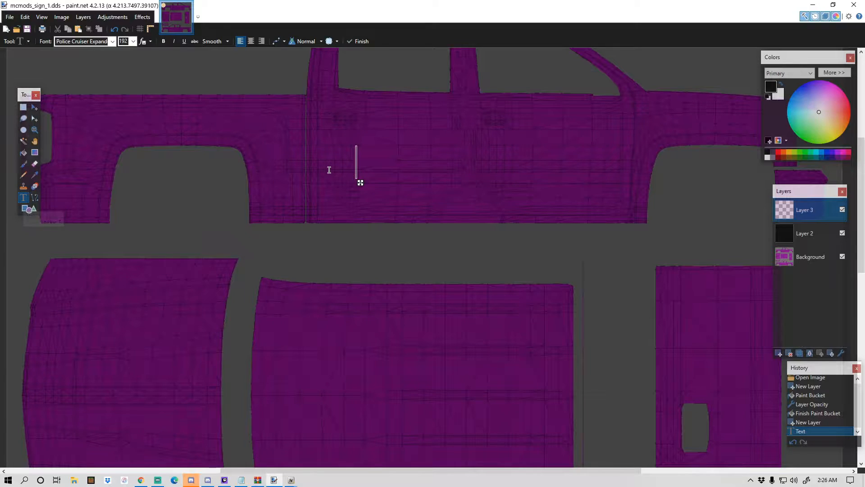
{"action": "left_click", "coordinate": [768, 158]}
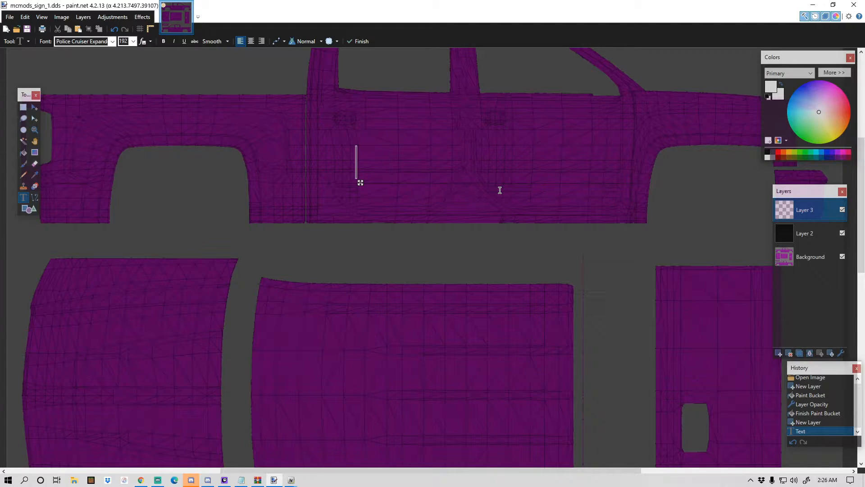
Step: Enter the lettering "LOS SANTONS" and shift it toward the truck bed so it spans the doors
{"action": "type", "text": "LOS"}
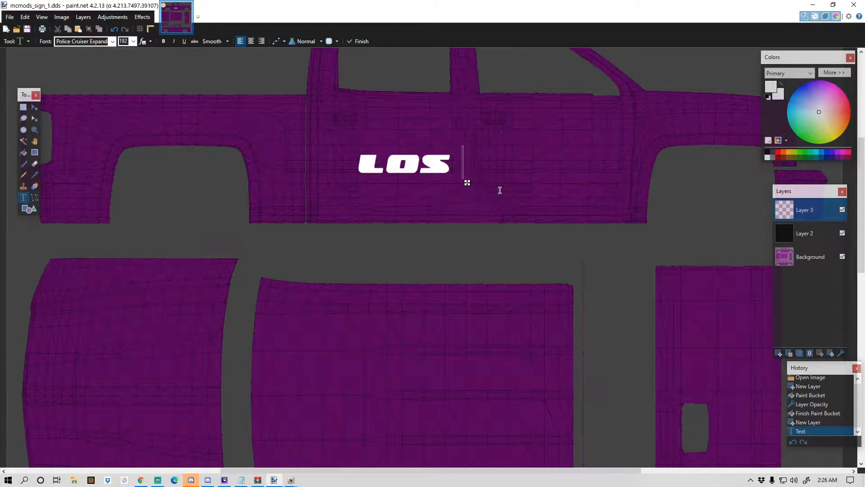
{"action": "type", "text": " SANTONS"}
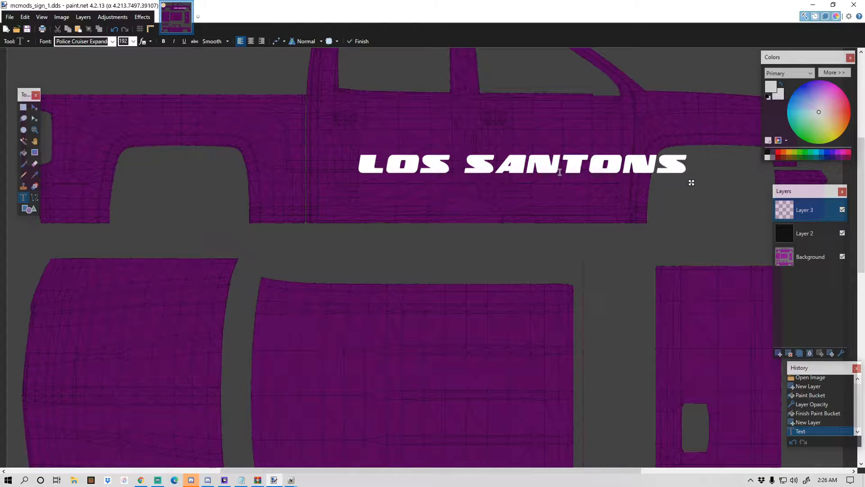
{"action": "left_click_drag", "start_coordinate": [690, 184], "coordinate": [609, 182]}
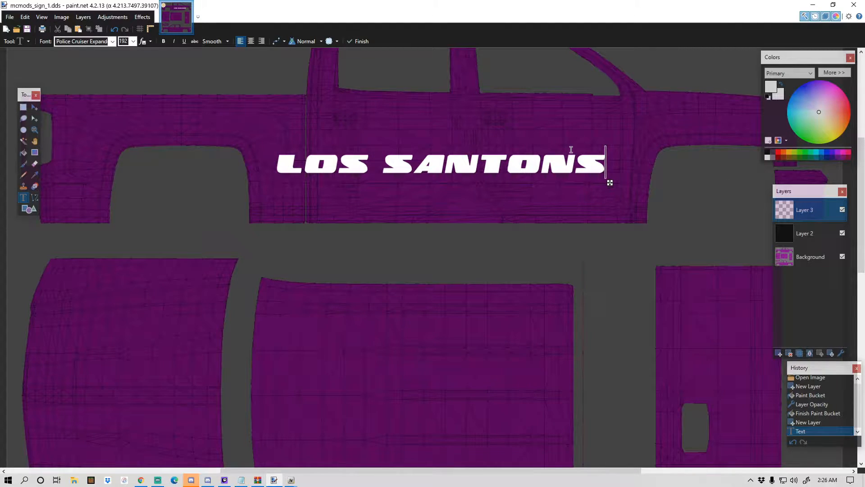
Step: Try font sizes 14, 48 and 72 on the "LOS SANTONS" lettering
{"action": "left_click", "coordinate": [134, 41]}
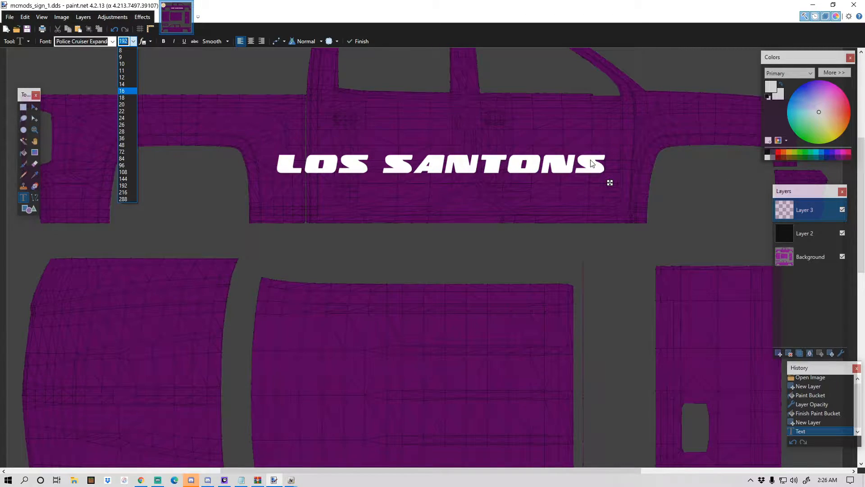
{"action": "left_click", "coordinate": [123, 85]}
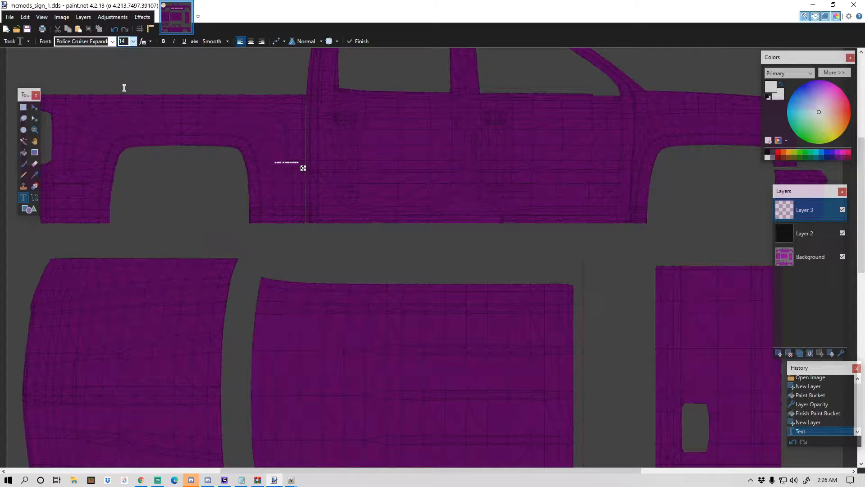
{"action": "left_click", "coordinate": [133, 41]}
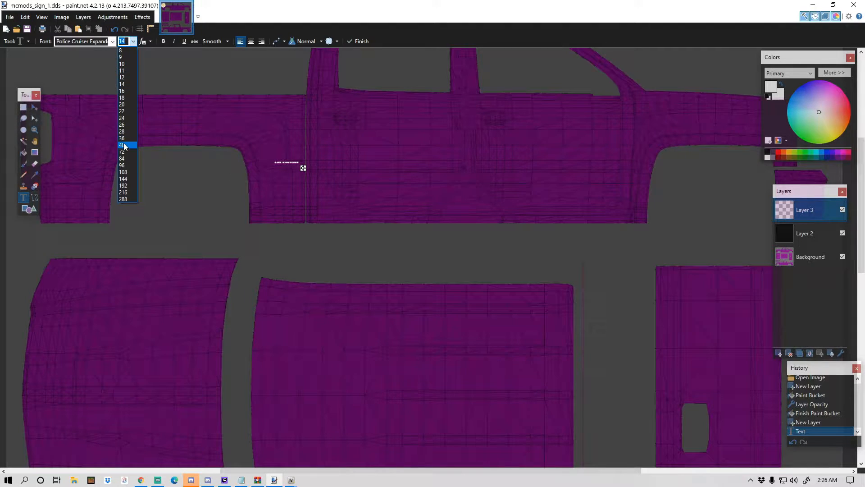
{"action": "left_click", "coordinate": [128, 144]}
{"action": "left_click", "coordinate": [133, 41]}
{"action": "left_click", "coordinate": [134, 148]}
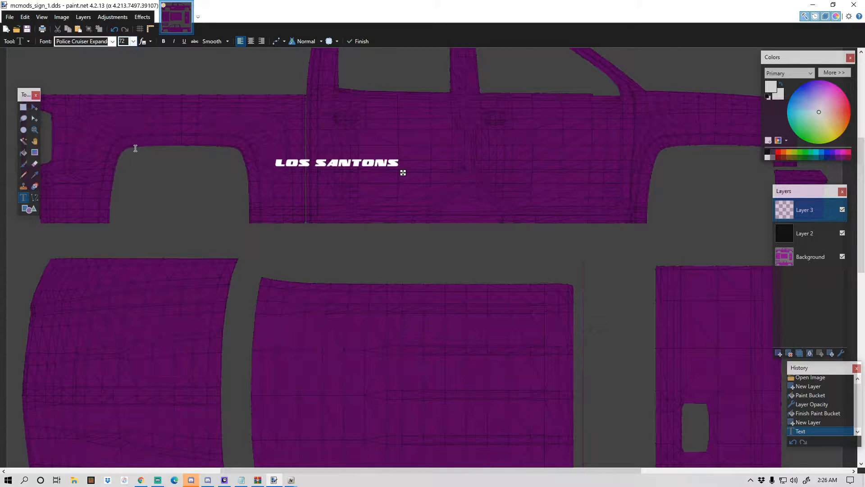
Step: Delete the whole "LOS SANTONS" lettering
{"action": "key", "text": "BackSpace"}
{"action": "key", "text": "BackSpace"}
{"action": "key", "text": "BackSpace"}
{"action": "key", "text": "BackSpace"}
{"action": "key", "text": "BackSpace"}
{"action": "key", "text": "BackSpace"}
{"action": "key", "text": "BackSpace"}
{"action": "key", "text": "BackSpace"}
{"action": "key", "text": "BackSpace"}
{"action": "key", "text": "BackSpace"}
{"action": "key", "text": "BackSpace"}
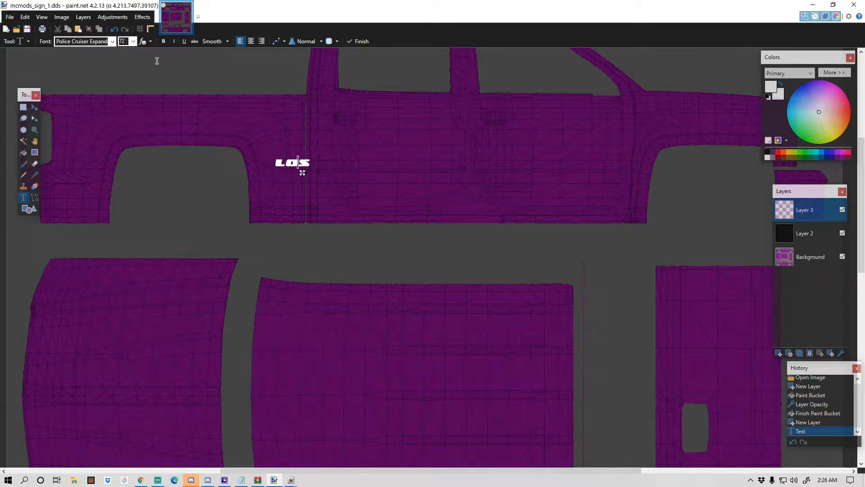
Step: Set the font size to 144 and enter "LOS" with "SANTOS" indented on a second line across the upper truck's doors
{"action": "left_click", "coordinate": [134, 41]}
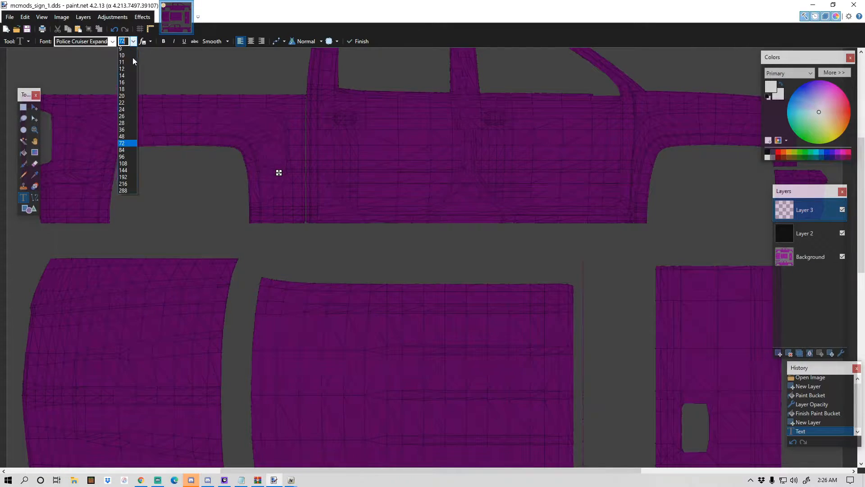
{"action": "left_click", "coordinate": [126, 169]}
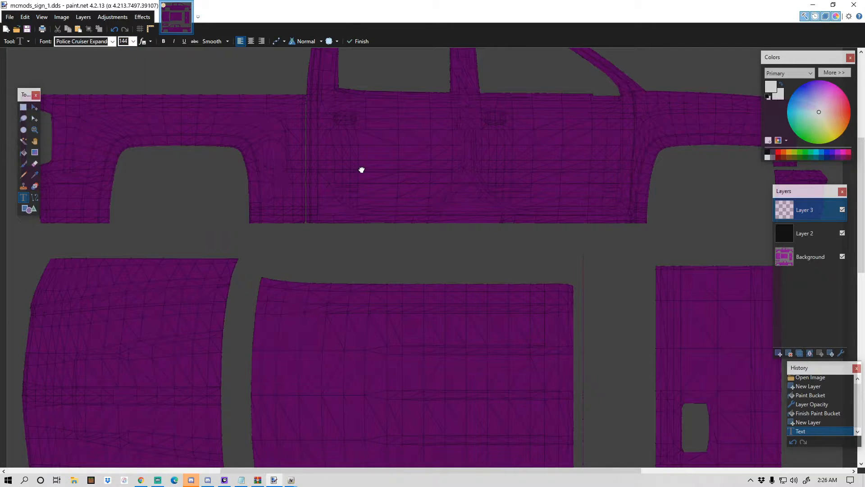
{"action": "type", "text": "LOS"}
{"action": "key", "text": "Return"}
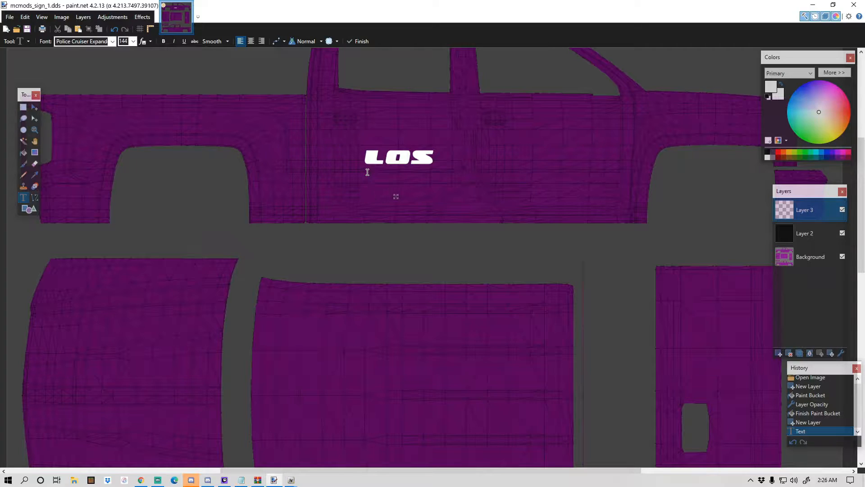
{"action": "type", "text": "SANTONS"}
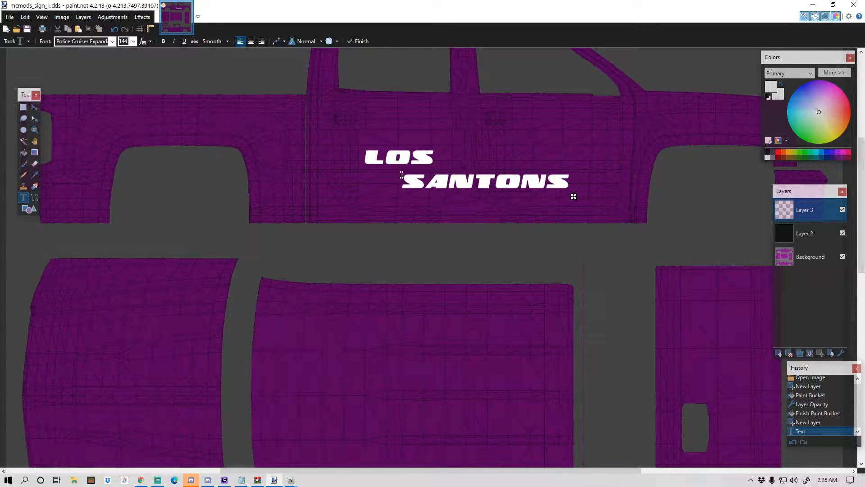
{"action": "key", "text": "BackSpace"}
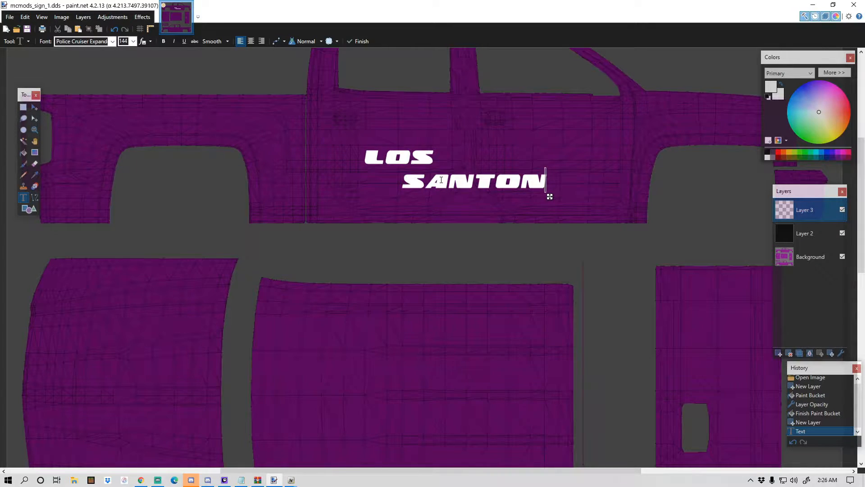
{"action": "key", "text": "BackSpace"}
{"action": "type", "text": "S"}
Step: Reduce the indent of the "SANTOS" line and shift the two-line lettering back to the rear door's edge beside the truck bed
{"action": "left_click_drag", "start_coordinate": [549, 200], "coordinate": [529, 184]}
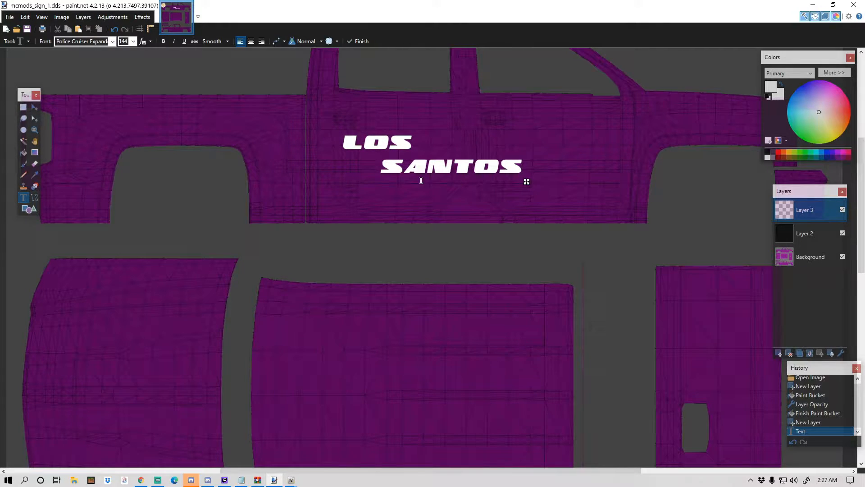
{"action": "key", "text": "BackSpace"}
{"action": "key", "text": "BackSpace"}
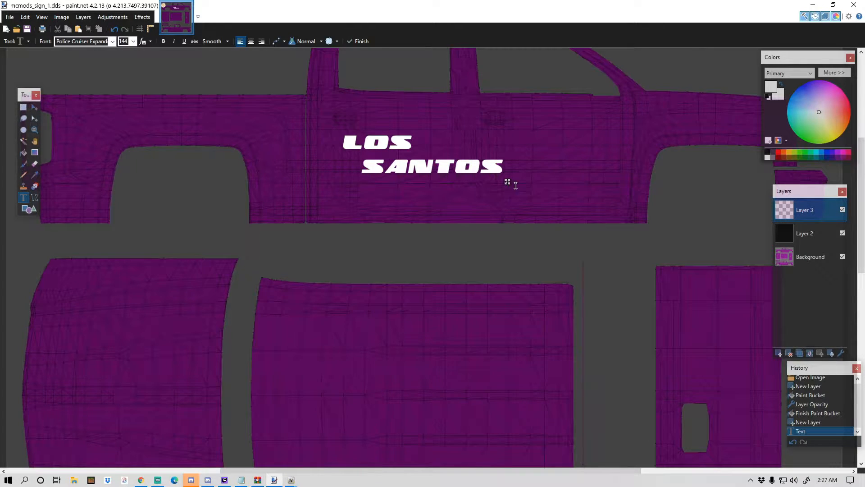
{"action": "left_click_drag", "start_coordinate": [507, 183], "coordinate": [476, 186]}
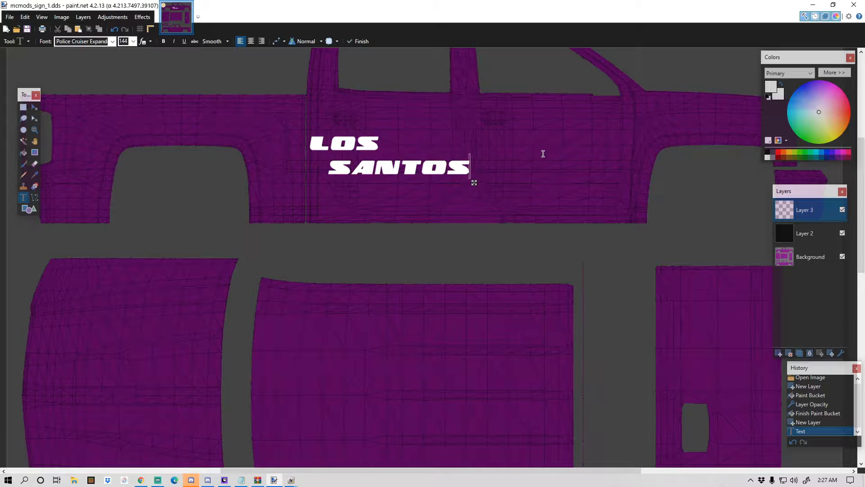
Step: Add the lettering "POLICE" to the upper truck's front fender and shift it so it fits above the wheel arch
{"action": "scroll", "coordinate": [562, 129], "scroll_direction": "down", "scroll_amount": 2}
{"action": "scroll", "coordinate": [477, 144], "scroll_direction": "right", "scroll_amount": 5}
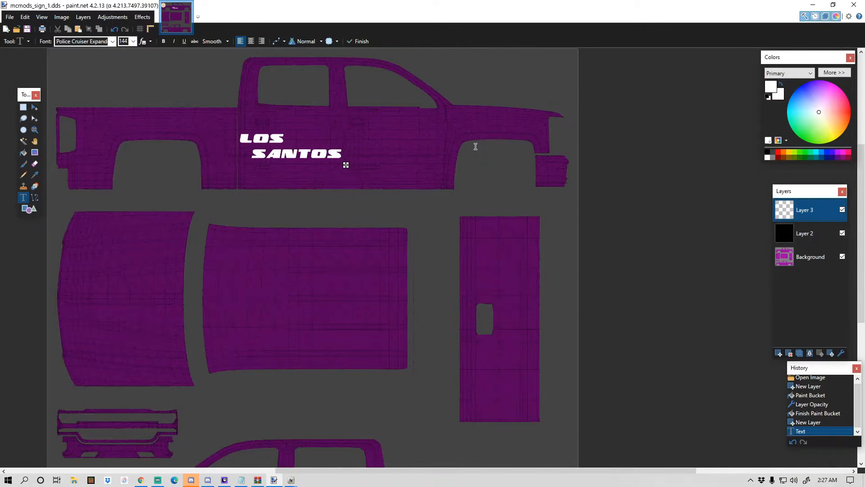
{"action": "scroll", "coordinate": [432, 120], "scroll_direction": "up", "scroll_amount": 2}
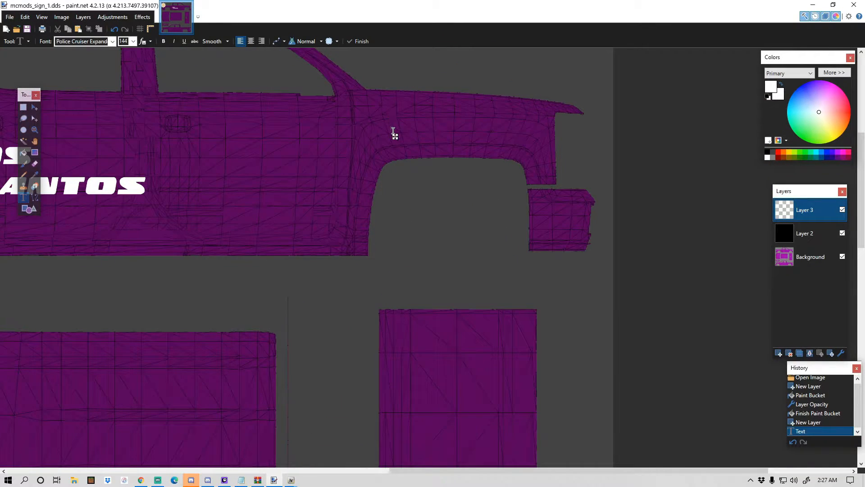
{"action": "type", "text": "POLICE"}
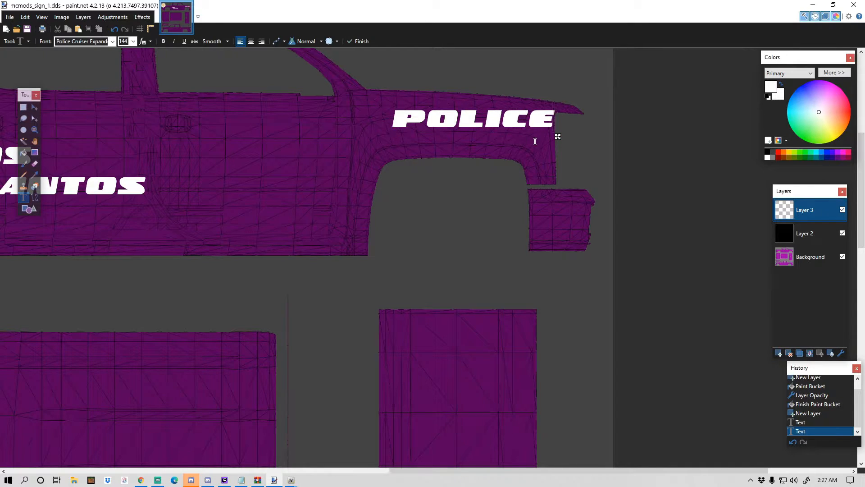
{"action": "left_click_drag", "start_coordinate": [559, 135], "coordinate": [533, 141]}
{"action": "scroll", "coordinate": [529, 130], "scroll_direction": "down", "scroll_amount": 3}
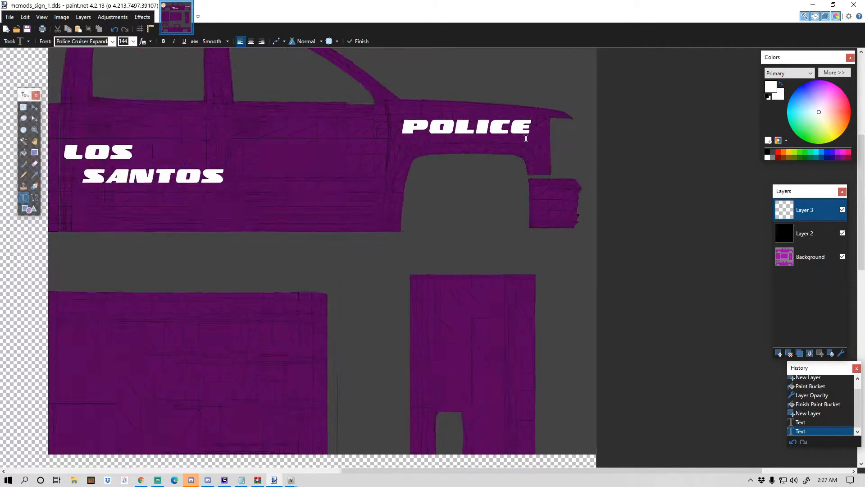
{"action": "scroll", "coordinate": [183, 298], "scroll_direction": "down", "scroll_amount": 1}
{"action": "scroll", "coordinate": [180, 325], "scroll_direction": "up", "scroll_amount": 5}
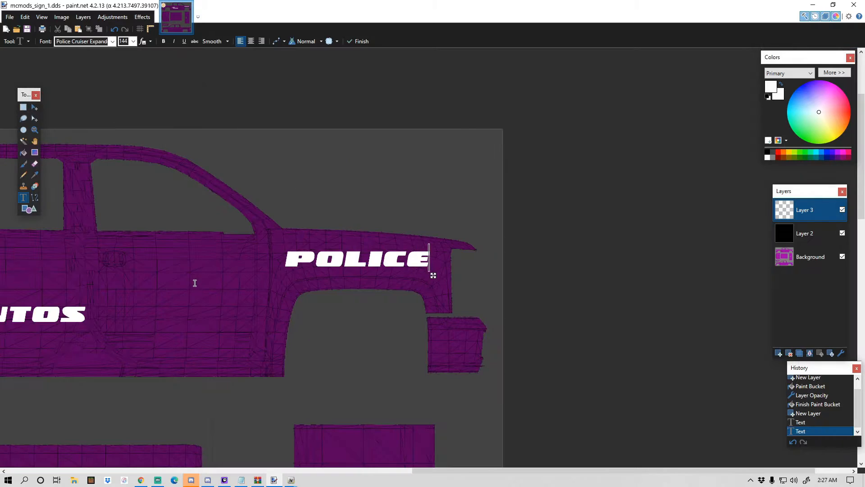
{"action": "scroll", "coordinate": [169, 314], "scroll_direction": "down", "scroll_amount": 3}
{"action": "scroll", "coordinate": [172, 312], "scroll_direction": "down", "scroll_amount": 5}
{"action": "scroll", "coordinate": [164, 314], "scroll_direction": "down", "scroll_amount": 2}
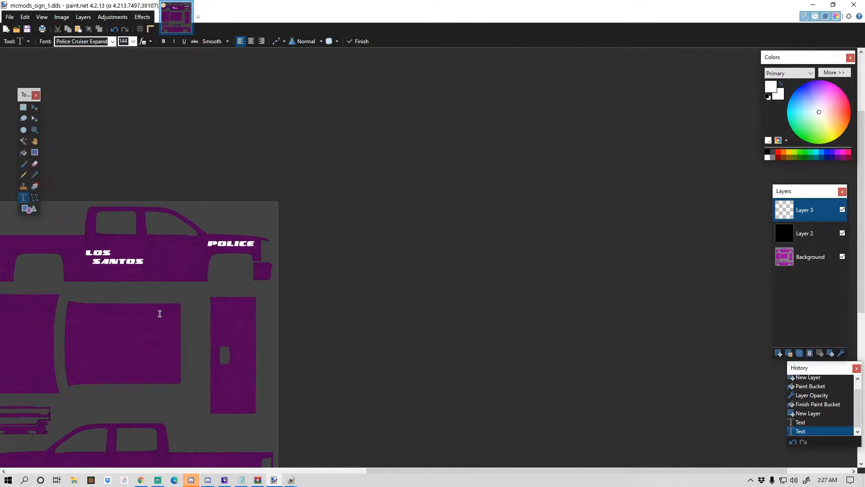
{"action": "scroll", "coordinate": [139, 308], "scroll_direction": "down", "scroll_amount": 2}
{"action": "scroll", "coordinate": [251, 270], "scroll_direction": "down", "scroll_amount": 3}
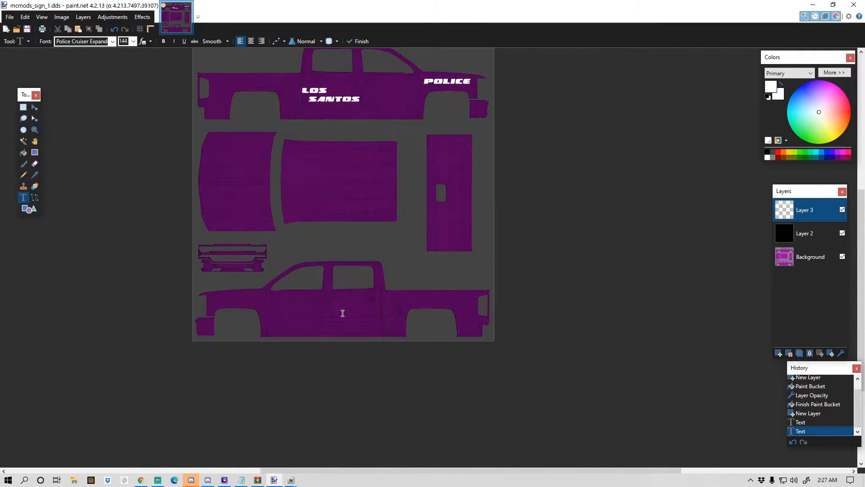
{"action": "scroll", "coordinate": [332, 311], "scroll_direction": "up", "scroll_amount": 4}
{"action": "scroll", "coordinate": [332, 311], "scroll_direction": "up", "scroll_amount": 5}
{"action": "scroll", "coordinate": [353, 348], "scroll_direction": "down", "scroll_amount": 5}
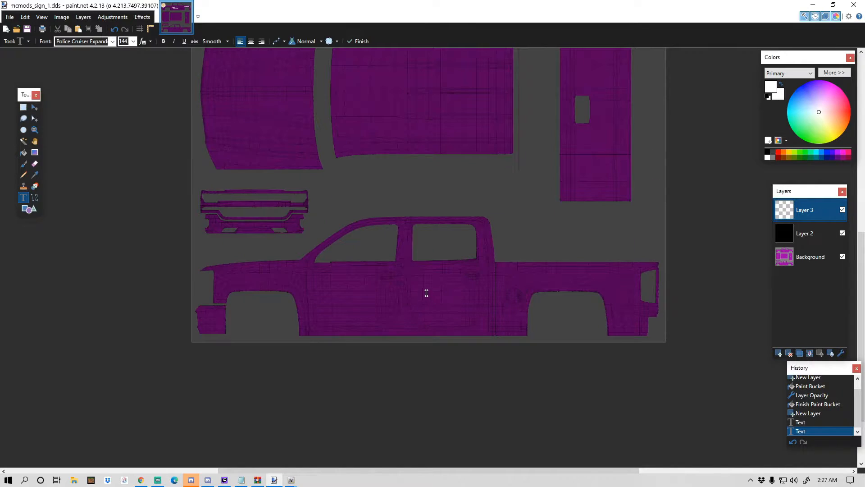
{"action": "type", "text": "L"}
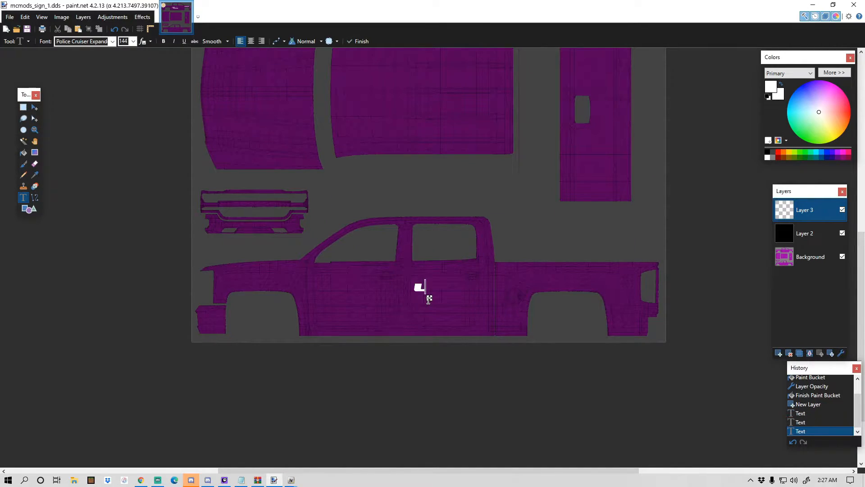
{"action": "type", "text": "OS SANTONS"}
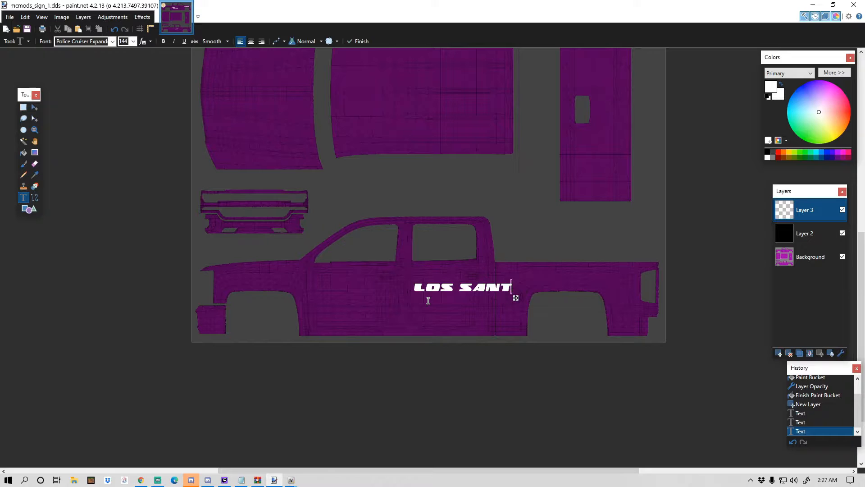
{"action": "key", "text": "BackSpace"}
{"action": "key", "text": "BackSpace"}
{"action": "key", "text": "BackSpace"}
{"action": "key", "text": "BackSpace"}
{"action": "key", "text": "BackSpace"}
{"action": "key", "text": "BackSpace"}
{"action": "key", "text": "BackSpace"}
{"action": "key", "text": "BackSpace"}
{"action": "key", "text": "BackSpace"}
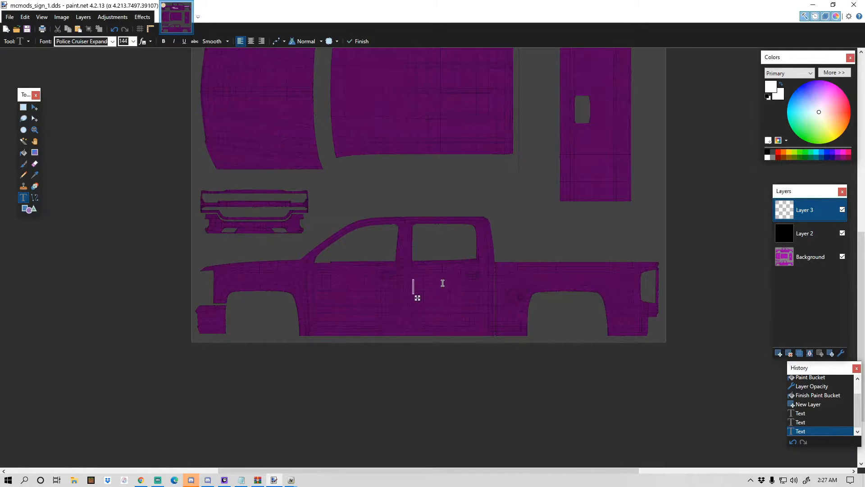
Step: Copy the upper truck's "LOS SANTOS" lettering and place the duplicate on the lower truck's rear door
{"action": "scroll", "coordinate": [174, 143], "scroll_direction": "up", "scroll_amount": 8}
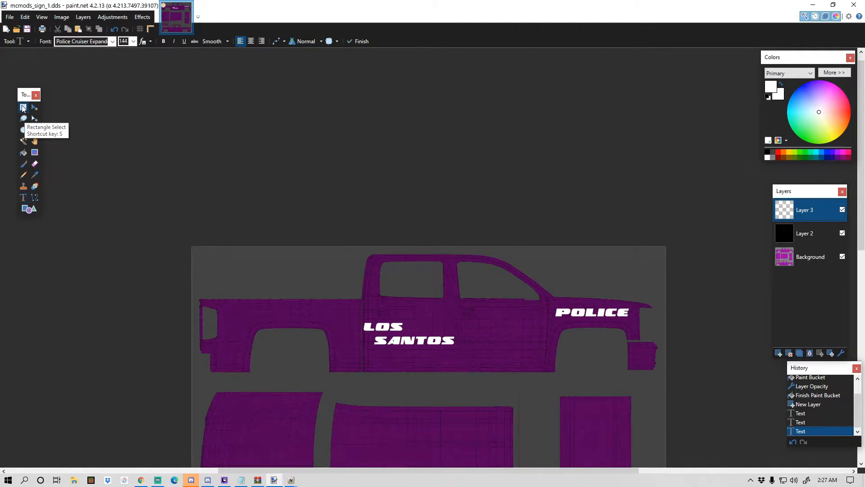
{"action": "left_click", "coordinate": [23, 106]}
{"action": "scroll", "coordinate": [502, 419], "scroll_direction": "up", "scroll_amount": 2}
{"action": "scroll", "coordinate": [232, 245], "scroll_direction": "up", "scroll_amount": 3}
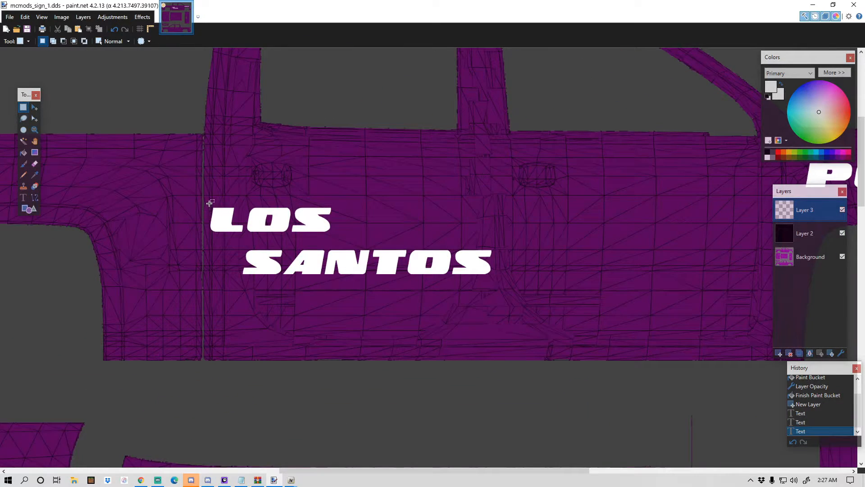
{"action": "left_click_drag", "start_coordinate": [203, 198], "coordinate": [508, 282]}
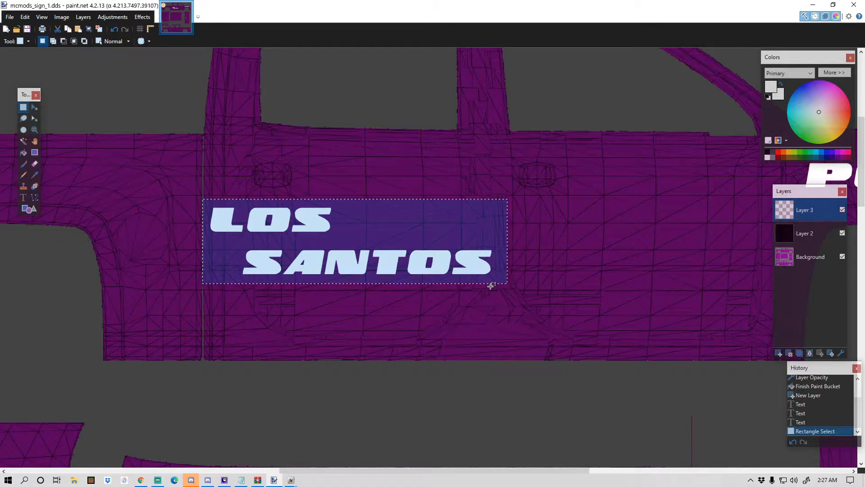
{"action": "key", "text": "ctrl+c"}
{"action": "key", "text": "ctrl+v"}
{"action": "scroll", "coordinate": [506, 303], "scroll_direction": "down", "scroll_amount": 3}
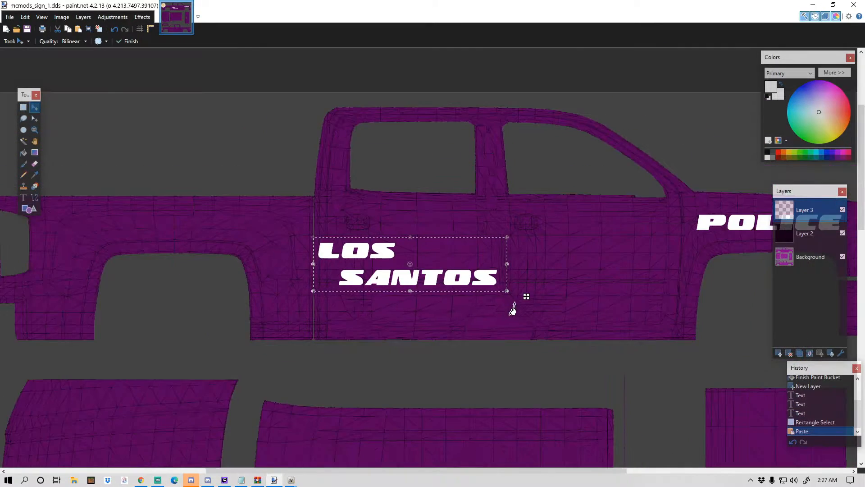
{"action": "scroll", "coordinate": [519, 322], "scroll_direction": "down", "scroll_amount": 3}
{"action": "left_click_drag", "start_coordinate": [529, 88], "coordinate": [573, 432]}
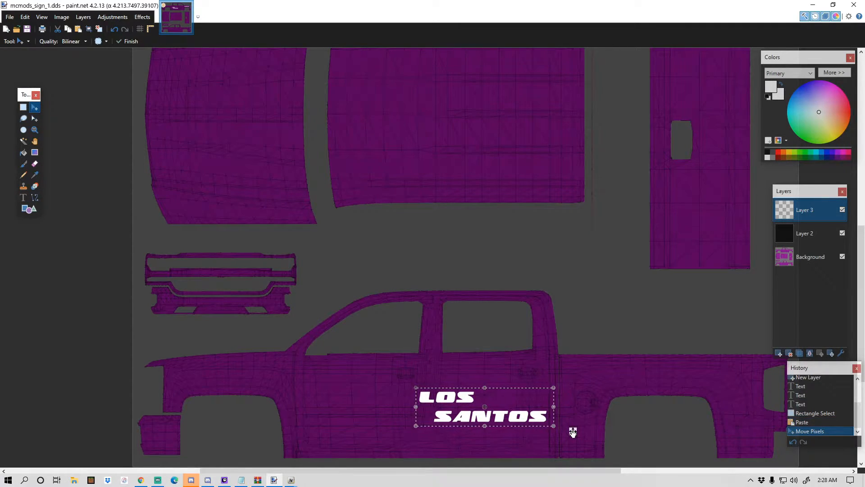
Step: Copy the "POLICE" lettering onto the lower truck's front fender and rotate it slightly to follow the hood line
{"action": "scroll", "coordinate": [521, 210], "scroll_direction": "down", "scroll_amount": 3}
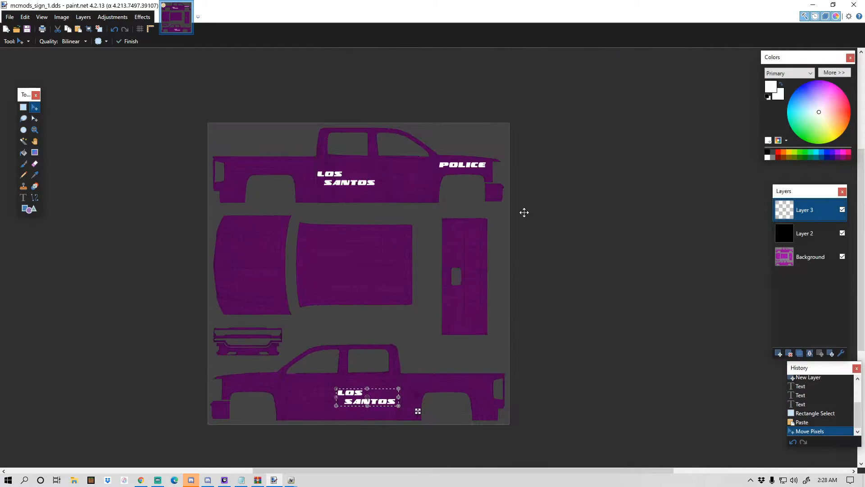
{"action": "scroll", "coordinate": [497, 175], "scroll_direction": "up", "scroll_amount": 2}
{"action": "scroll", "coordinate": [482, 137], "scroll_direction": "up", "scroll_amount": 4}
{"action": "scroll", "coordinate": [342, 141], "scroll_direction": "up", "scroll_amount": 3}
{"action": "left_click", "coordinate": [23, 107]}
{"action": "left_click_drag", "start_coordinate": [193, 164], "coordinate": [491, 225]}
{"action": "key", "text": "ctrl+c"}
{"action": "key", "text": "ctrl+v"}
{"action": "left_click_drag", "start_coordinate": [261, 434], "coordinate": [281, 318]}
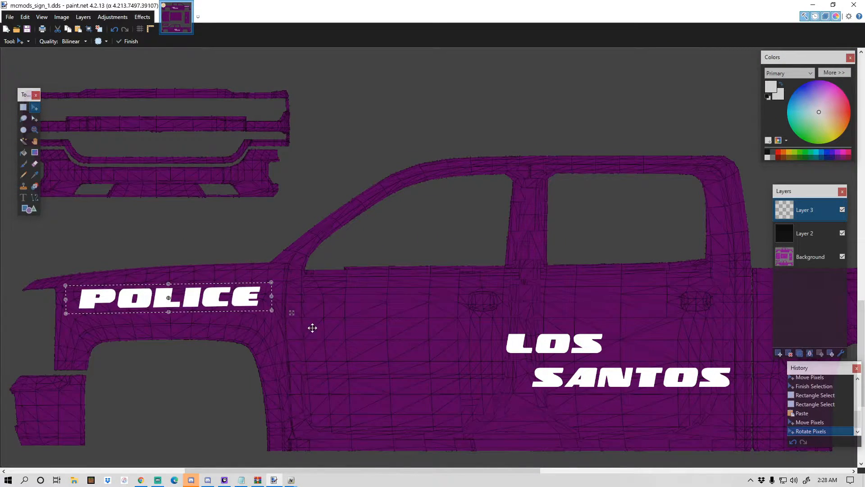
Step: Finish placing the copied "POLICE" lettering and clear the selection
{"action": "scroll", "coordinate": [335, 339], "scroll_direction": "down", "scroll_amount": 5}
{"action": "scroll", "coordinate": [484, 342], "scroll_direction": "up", "scroll_amount": 2}
{"action": "scroll", "coordinate": [490, 341], "scroll_direction": "down", "scroll_amount": 1}
{"action": "scroll", "coordinate": [568, 359], "scroll_direction": "down", "scroll_amount": 1}
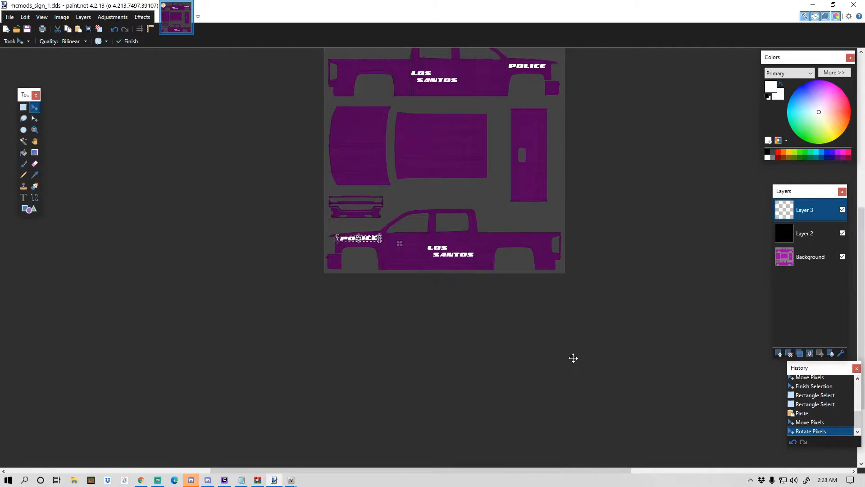
{"action": "scroll", "coordinate": [581, 305], "scroll_direction": "up", "scroll_amount": 2}
{"action": "scroll", "coordinate": [281, 212], "scroll_direction": "up", "scroll_amount": 3}
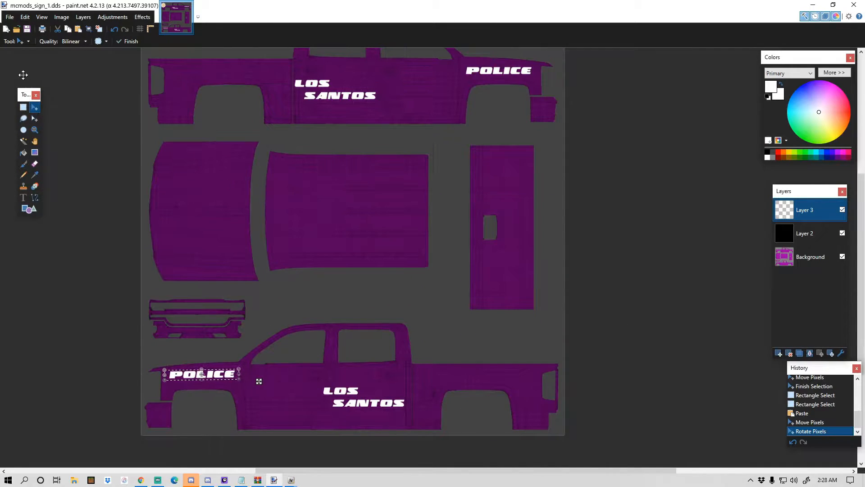
{"action": "left_click", "coordinate": [23, 107]}
{"action": "key", "text": "ctrl+d"}
{"action": "scroll", "coordinate": [58, 244], "scroll_direction": "down", "scroll_amount": 3}
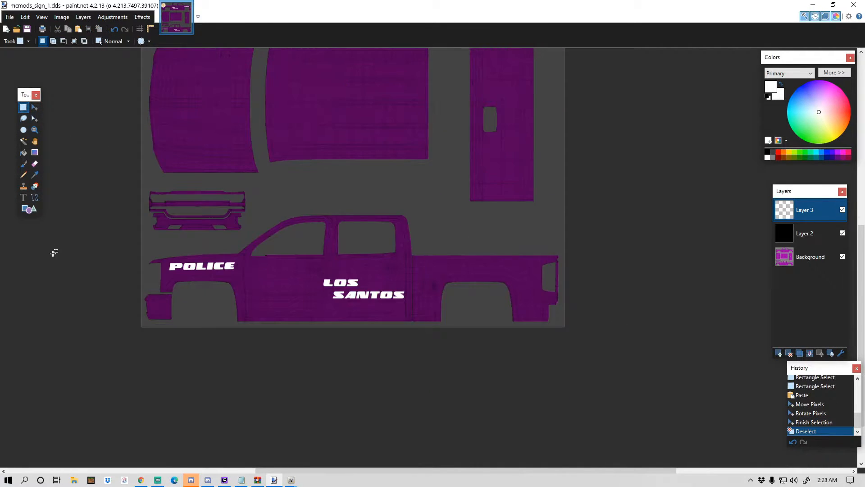
{"action": "left_click", "coordinate": [35, 197]}
{"action": "scroll", "coordinate": [274, 291], "scroll_direction": "up", "scroll_amount": 3}
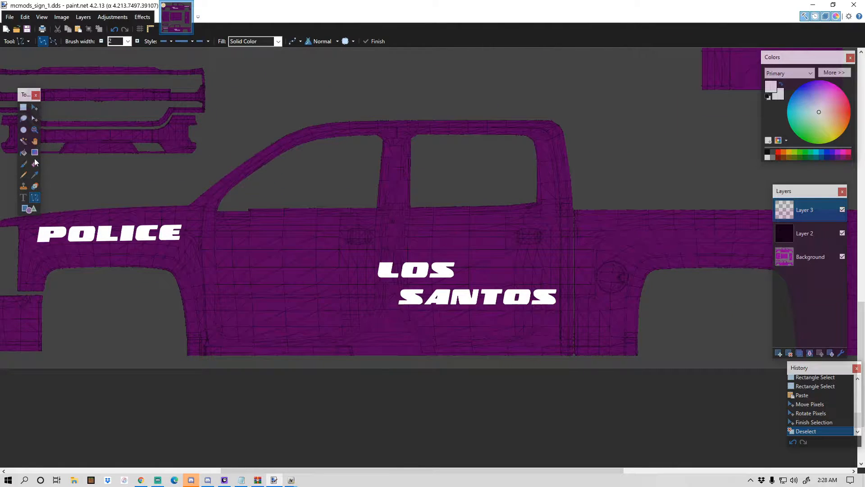
{"action": "mouse_move", "coordinate": [189, 354]}
{"action": "left_mouse_down"}
{"action": "mouse_move", "coordinate": [303, 256]}
{"action": "mouse_move", "coordinate": [403, 201]}
{"action": "mouse_move", "coordinate": [560, 154]}
{"action": "left_mouse_up"}
{"action": "key", "text": "ctrl+z"}
Step: Compare the lettering placement on the lower and upper truck sides
{"action": "scroll", "coordinate": [538, 266], "scroll_direction": "down", "scroll_amount": 2}
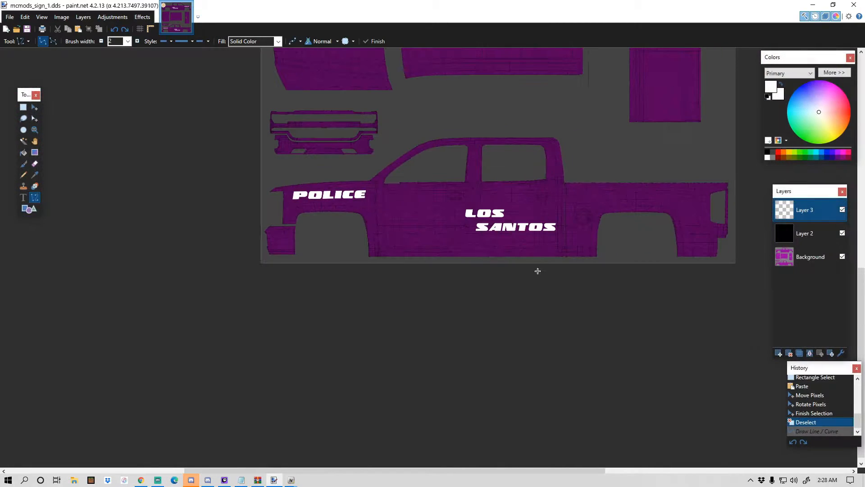
{"action": "scroll", "coordinate": [578, 281], "scroll_direction": "up", "scroll_amount": 2}
{"action": "scroll", "coordinate": [724, 253], "scroll_direction": "down", "scroll_amount": 1}
{"action": "scroll", "coordinate": [703, 234], "scroll_direction": "up", "scroll_amount": 2}
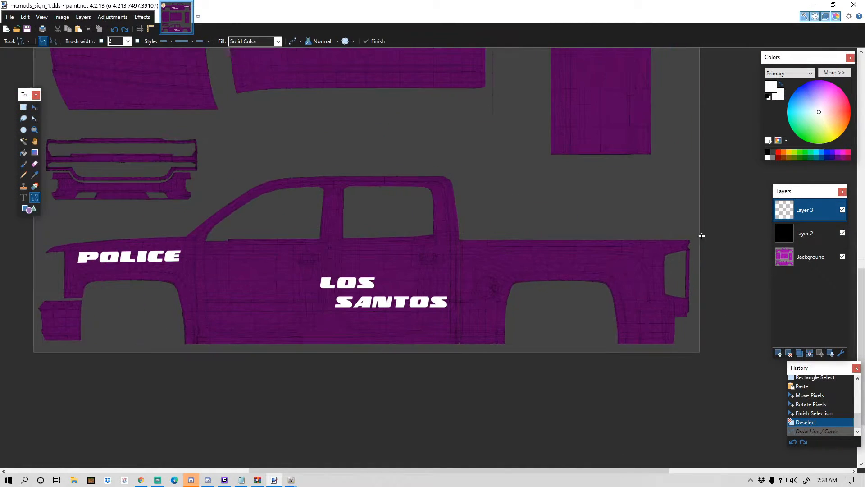
{"action": "scroll", "coordinate": [405, 266], "scroll_direction": "up", "scroll_amount": 3}
{"action": "scroll", "coordinate": [284, 318], "scroll_direction": "down", "scroll_amount": 4}
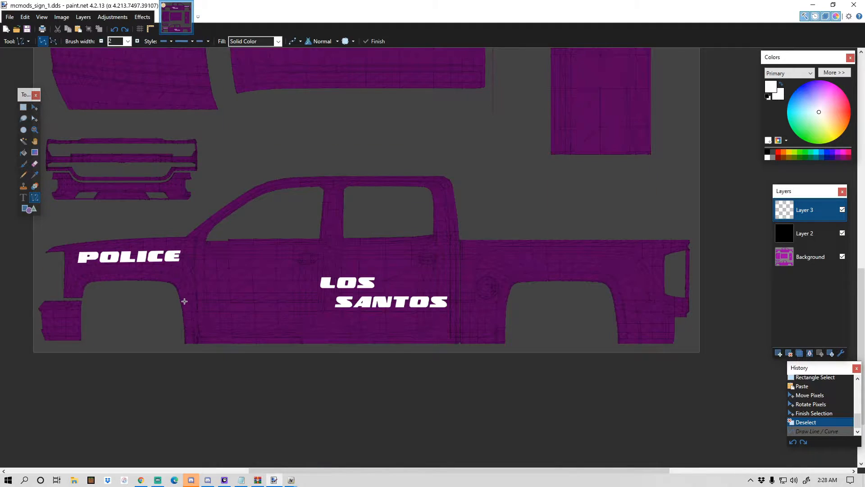
{"action": "scroll", "coordinate": [184, 301], "scroll_direction": "up", "scroll_amount": 12}
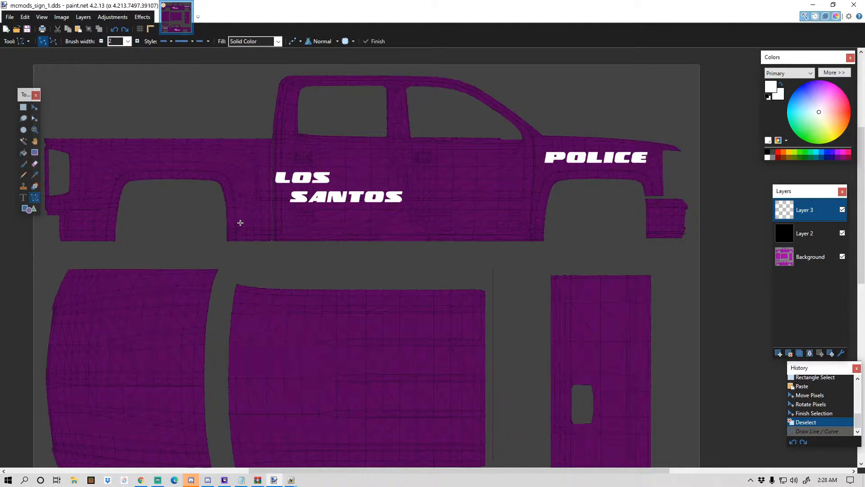
{"action": "scroll", "coordinate": [240, 223], "scroll_direction": "down", "scroll_amount": 2}
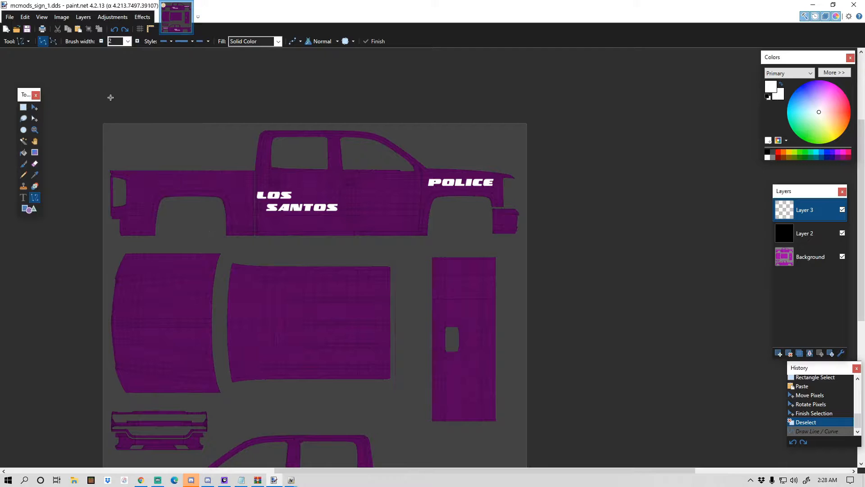
Step: Switch to the Chrome browser and run a Google image search for "lspd logo"
{"action": "left_click", "coordinate": [140, 480]}
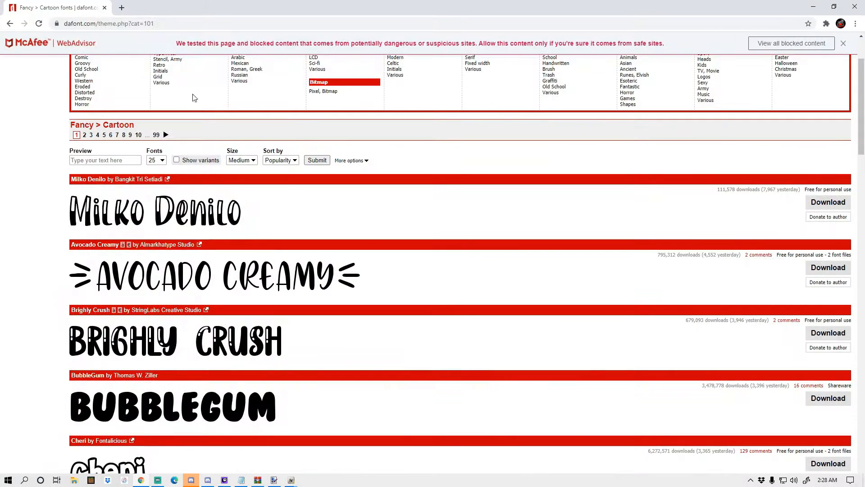
{"action": "left_click", "coordinate": [121, 8]}
{"action": "left_click", "coordinate": [105, 8]}
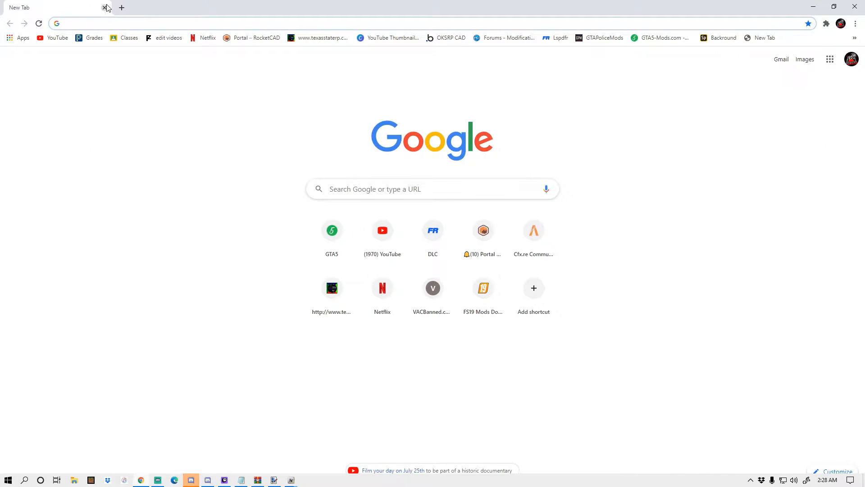
{"action": "type", "text": "la"}
{"action": "key", "text": "BackSpace"}
{"action": "type", "text": "spd "}
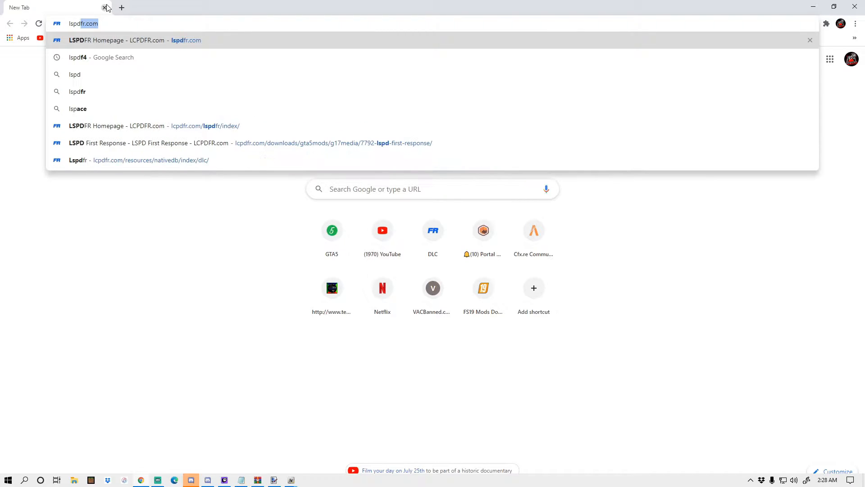
{"action": "type", "text": "lo"}
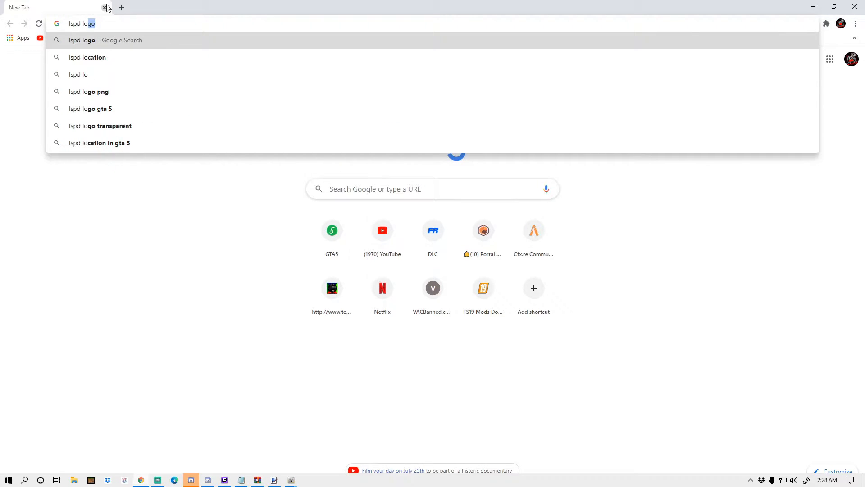
{"action": "type", "text": "go"}
{"action": "key", "text": "Return"}
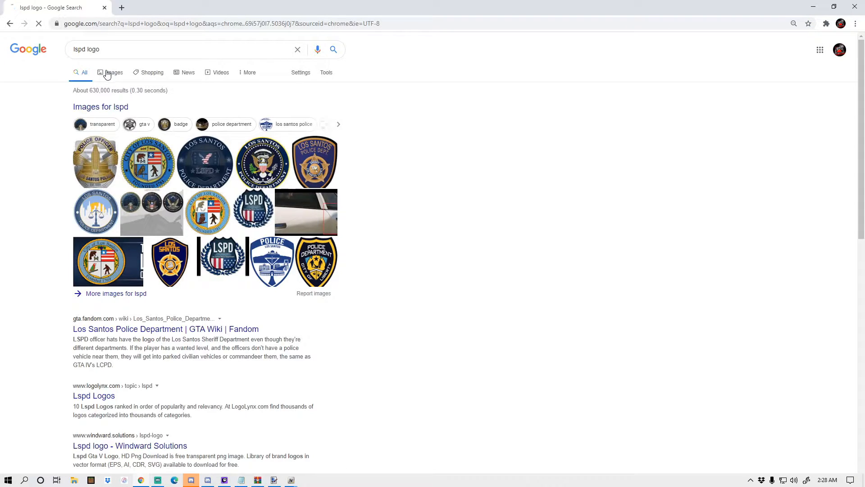
{"action": "left_click", "coordinate": [188, 213]}
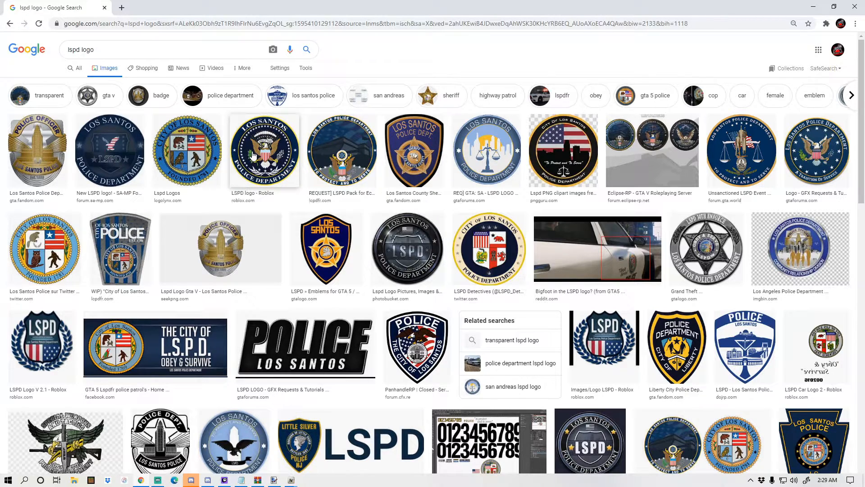
Step: Save the round City of Los Santos Police Department seal from PNGGuru to the Downloads folder as a JPEG
{"action": "left_click", "coordinate": [563, 151]}
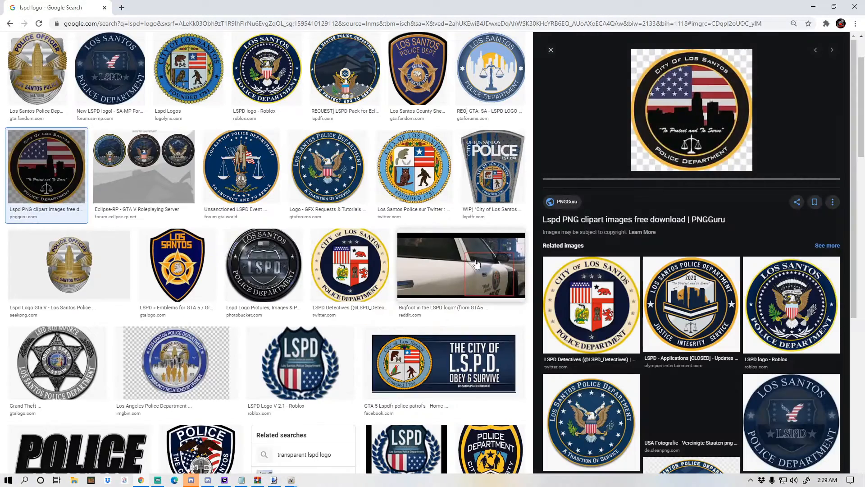
{"action": "right_click", "coordinate": [661, 121]}
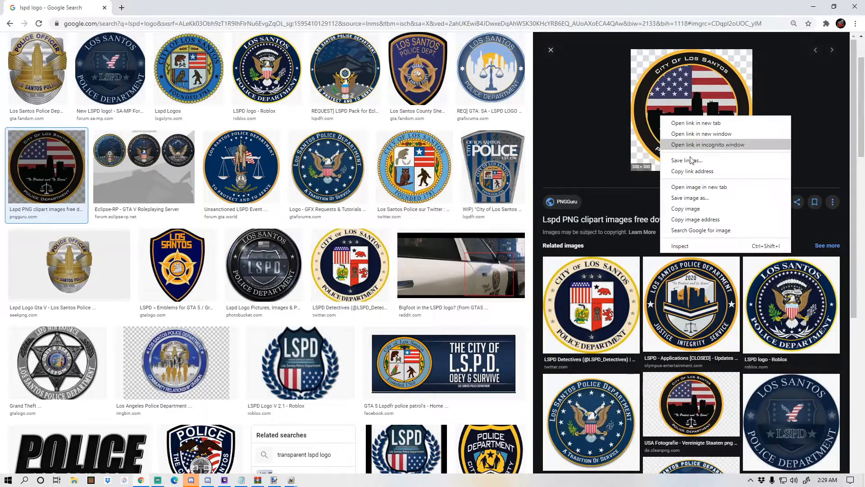
{"action": "left_click", "coordinate": [693, 201]}
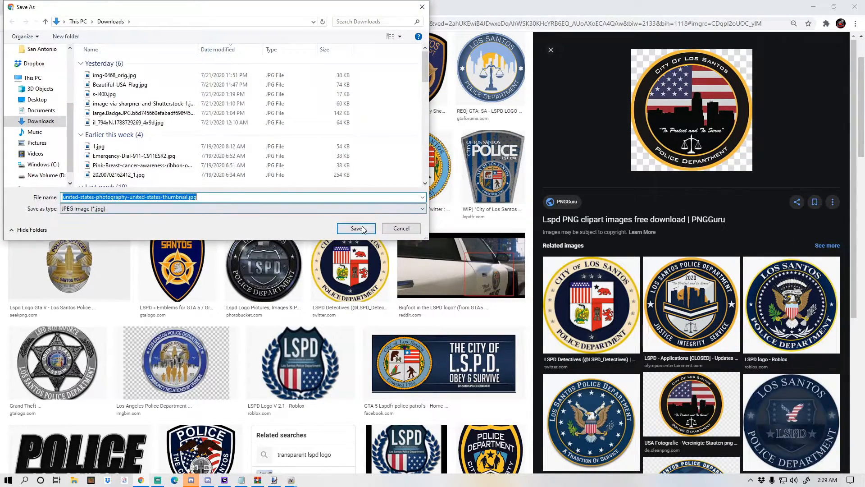
{"action": "left_click", "coordinate": [356, 230]}
Step: Open the downloaded police seal image in paint.net as a separate image
{"action": "mouse_move", "coordinate": [270, 6]}
{"action": "left_mouse_down"}
{"action": "mouse_move", "coordinate": [535, 5]}
{"action": "mouse_move", "coordinate": [553, 16]}
{"action": "left_mouse_up"}
{"action": "mouse_move", "coordinate": [328, 468]}
{"action": "left_mouse_down"}
{"action": "mouse_move", "coordinate": [293, 401]}
{"action": "mouse_move", "coordinate": [193, 315]}
{"action": "mouse_move", "coordinate": [341, 268]}
{"action": "left_mouse_up"}
{"action": "left_click", "coordinate": [388, 254]}
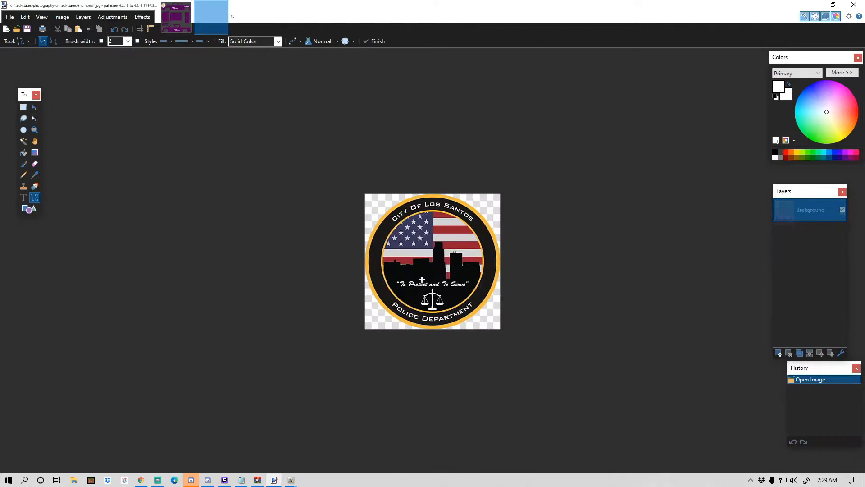
{"action": "scroll", "coordinate": [323, 255], "scroll_direction": "up", "scroll_amount": 4}
{"action": "scroll", "coordinate": [296, 239], "scroll_direction": "down", "scroll_amount": 6}
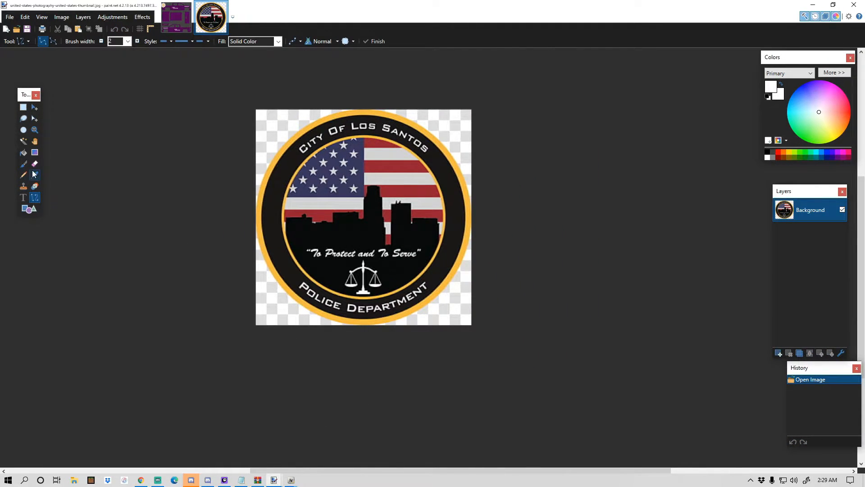
Step: Erase the checkered background from all four corners around the seal with the Magic Wand at 50% tolerance
{"action": "left_click", "coordinate": [24, 142]}
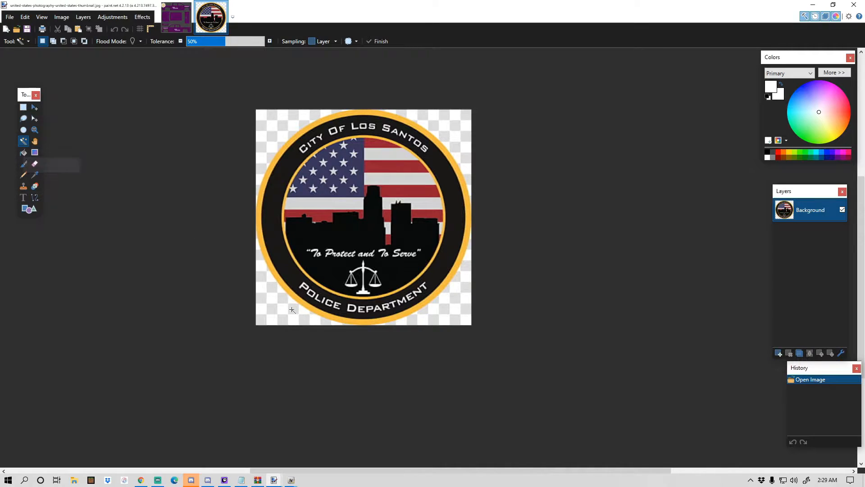
{"action": "left_click", "coordinate": [267, 314]}
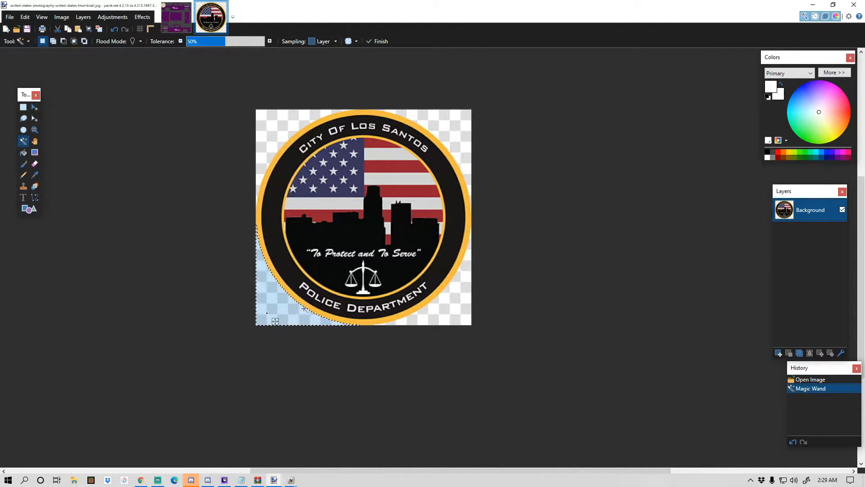
{"action": "key", "text": "Delete"}
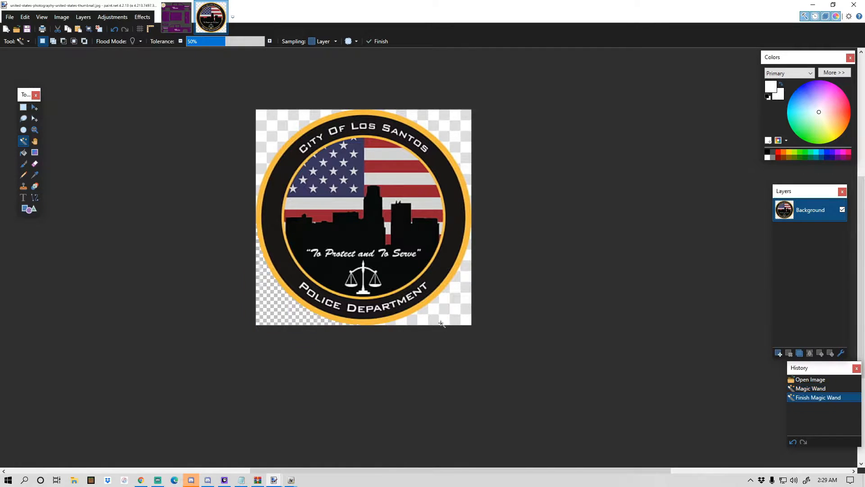
{"action": "left_click", "coordinate": [446, 314]}
{"action": "key", "text": "Delete"}
{"action": "left_click", "coordinate": [461, 131]}
{"action": "key", "text": "Delete"}
{"action": "left_click", "coordinate": [285, 131]}
{"action": "key", "text": "Delete"}
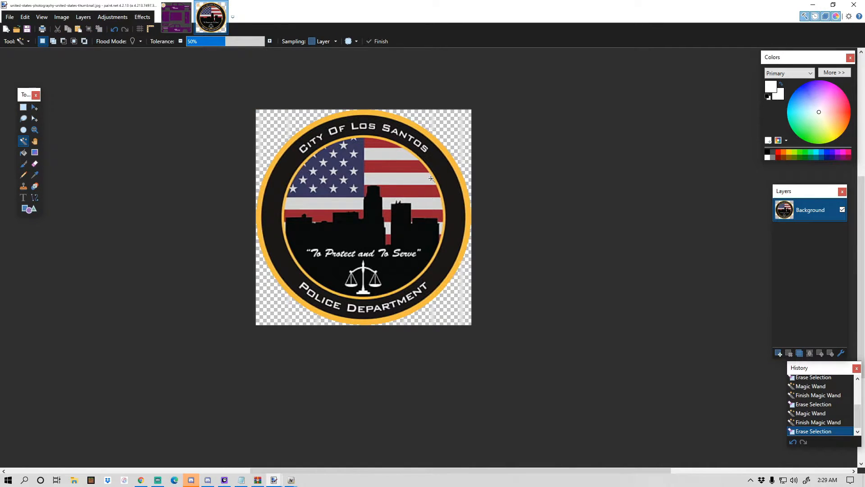
Step: Select the entire cleaned-up seal image and copy it
{"action": "key", "text": "s"}
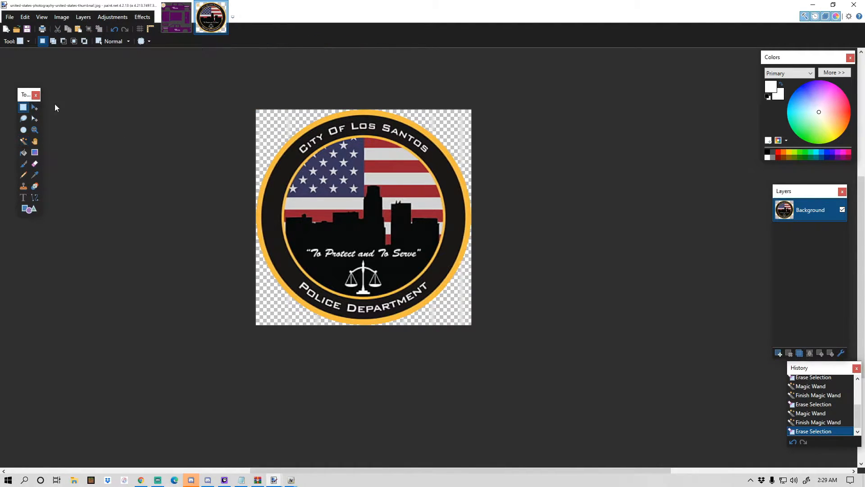
{"action": "left_click_drag", "start_coordinate": [176, 90], "coordinate": [548, 381]}
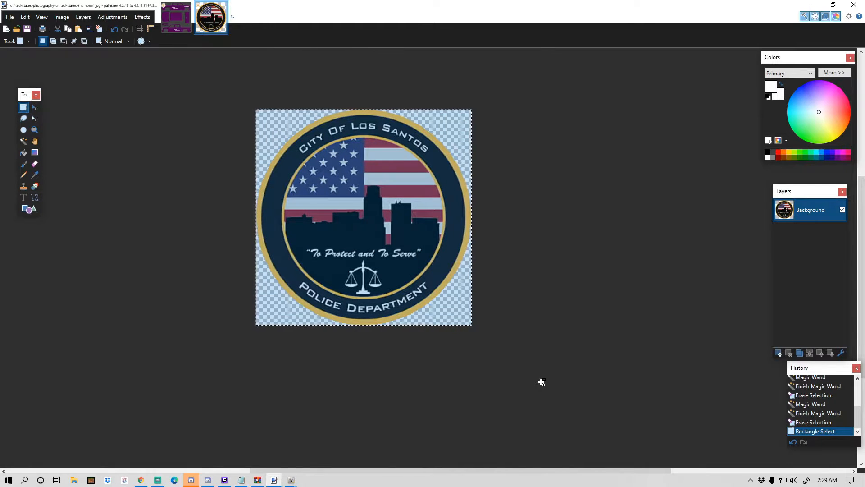
{"action": "key", "text": "ctrl+v"}
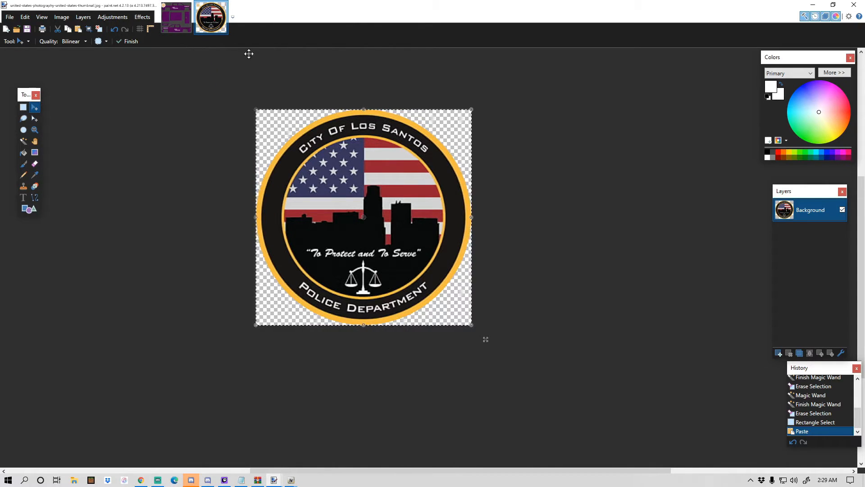
Step: Paste the seal into the truck template on Layer 3 and place it on the lower truck's front door
{"action": "left_click", "coordinate": [180, 15]}
{"action": "scroll", "coordinate": [257, 141], "scroll_direction": "down", "scroll_amount": 5}
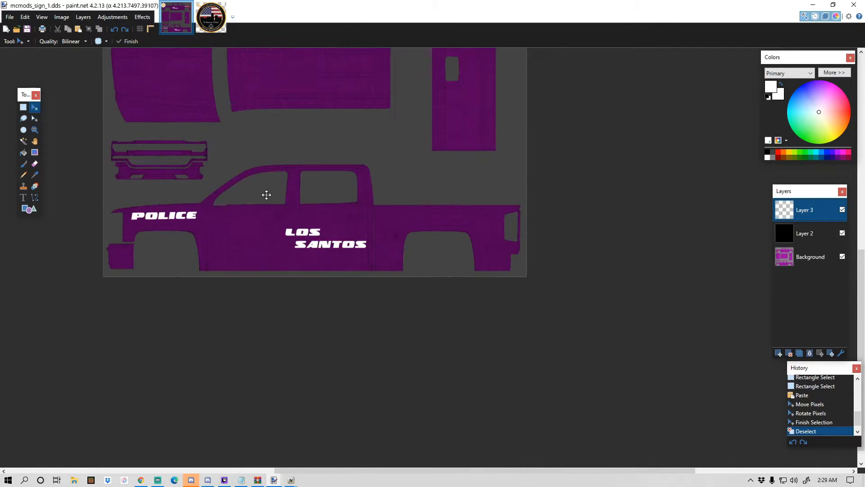
{"action": "scroll", "coordinate": [266, 193], "scroll_direction": "down", "scroll_amount": 2, "text": "ctrl"}
{"action": "key", "text": "ctrl+v"}
{"action": "left_click_drag", "start_coordinate": [218, 144], "coordinate": [353, 176]}
Step: Paste a second seal onto the upper truck's front door and clear the selection
{"action": "key", "text": "ctrl+v"}
{"action": "scroll", "coordinate": [348, 176], "scroll_direction": "up", "scroll_amount": 3}
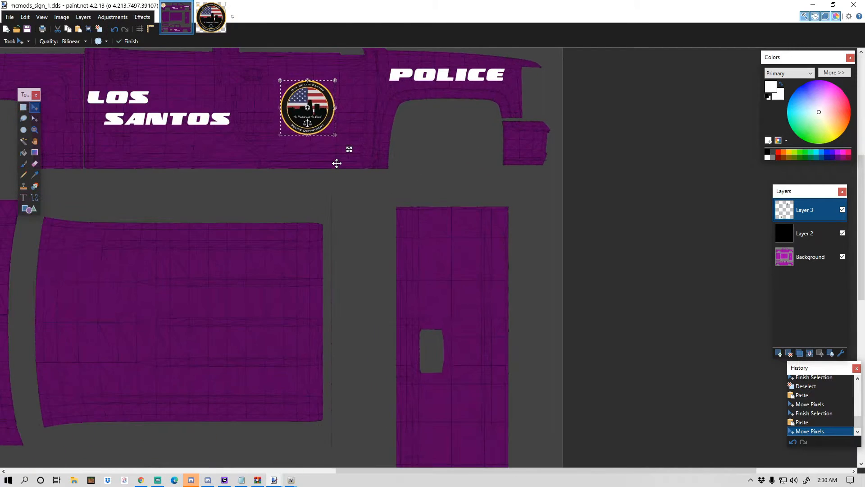
{"action": "scroll", "coordinate": [337, 163], "scroll_direction": "down", "scroll_amount": 3}
{"action": "left_click", "coordinate": [28, 108]}
{"action": "left_click", "coordinate": [129, 186]}
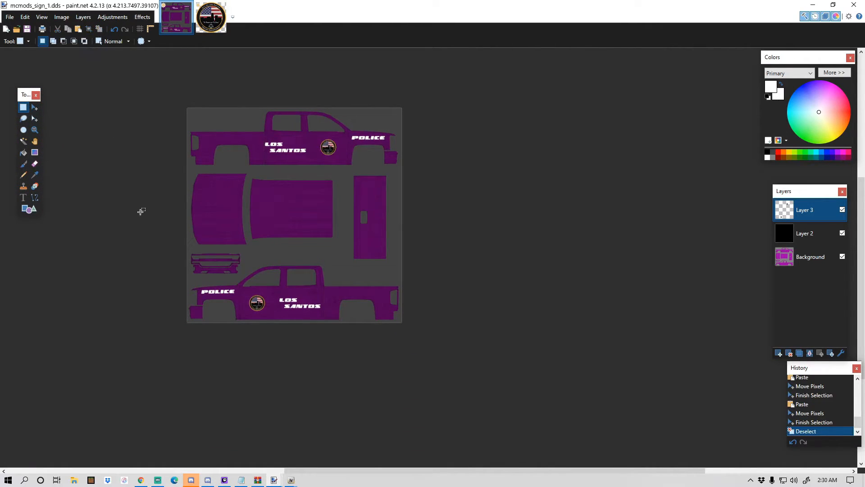
Step: Switch back to Chrome and run a Google image search for "call 911 sticker" in a new tab
{"action": "left_click", "coordinate": [141, 479]}
{"action": "left_click", "coordinate": [404, 13]}
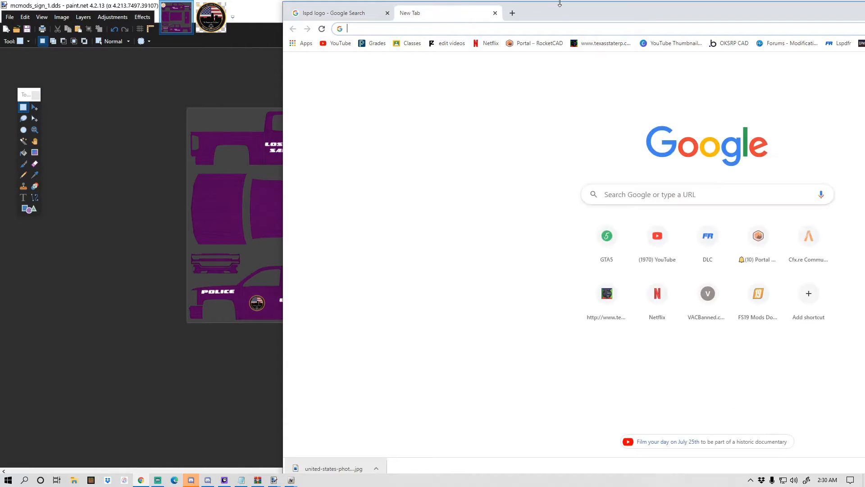
{"action": "type", "text": "call 911"}
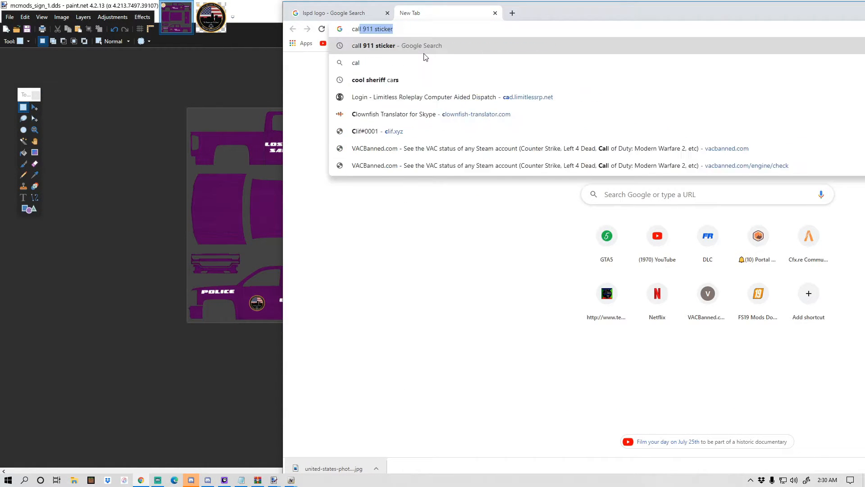
{"action": "type", "text": " sticker"}
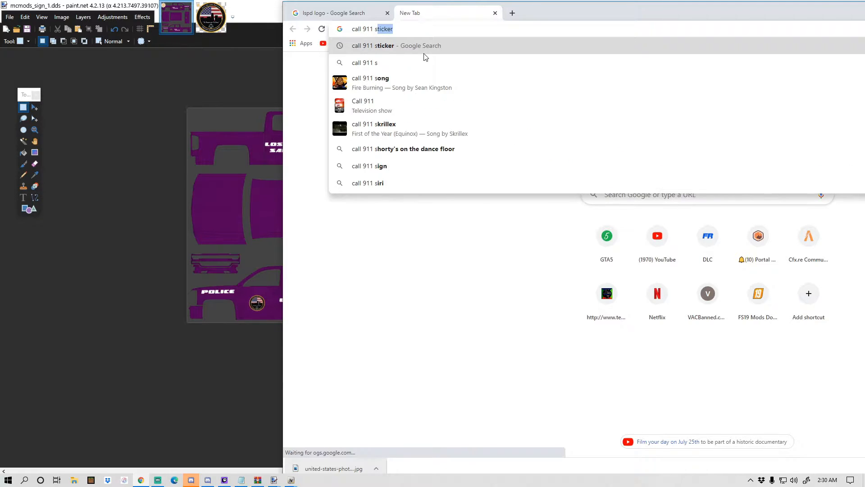
{"action": "key", "text": "Return"}
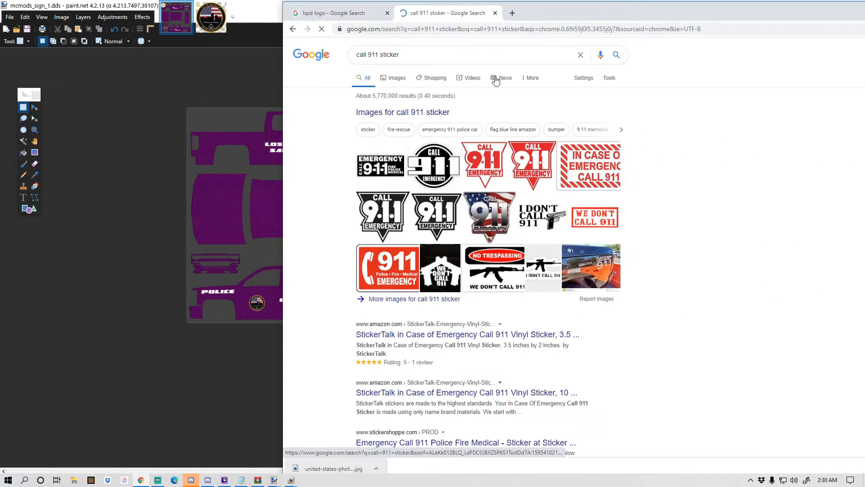
{"action": "left_click", "coordinate": [397, 78]}
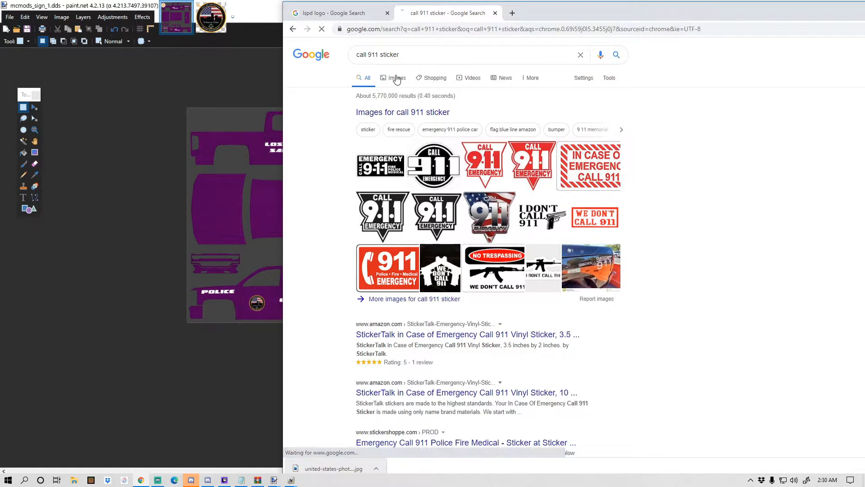
Step: Find the red reflective "CALL 9-1-1 EMERGENCY" decal from 911 Rapid Response and save it to the Downloads folder
{"action": "scroll", "coordinate": [534, 230], "scroll_direction": "down", "scroll_amount": 3}
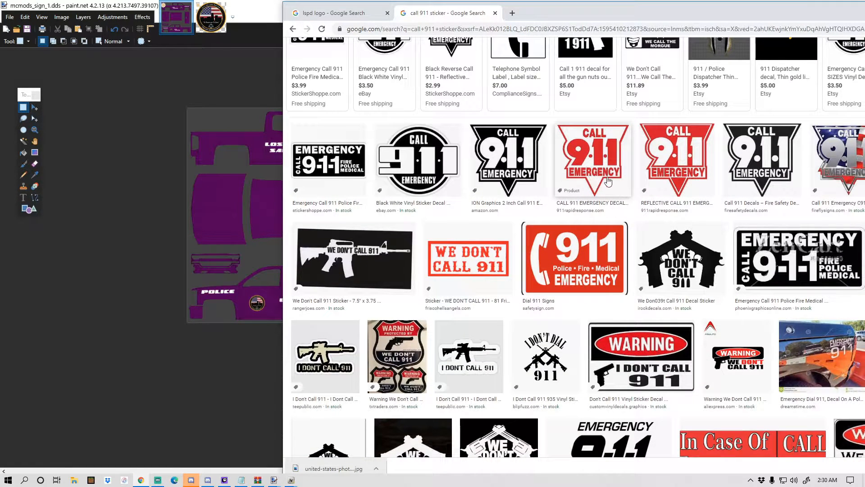
{"action": "scroll", "coordinate": [833, 165], "scroll_direction": "up", "scroll_amount": 3}
{"action": "scroll", "coordinate": [830, 164], "scroll_direction": "down", "scroll_amount": 3}
{"action": "scroll", "coordinate": [605, 246], "scroll_direction": "down", "scroll_amount": 1}
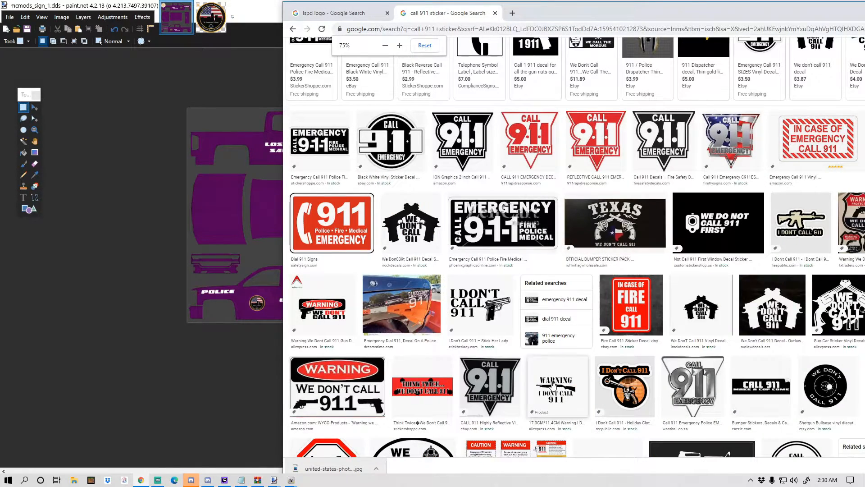
{"action": "scroll", "coordinate": [496, 397], "scroll_direction": "up", "scroll_amount": 1}
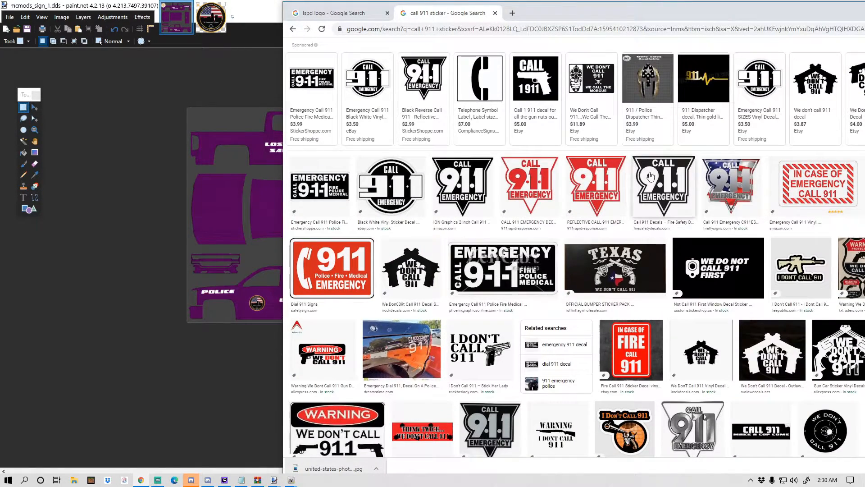
{"action": "left_click", "coordinate": [594, 181]}
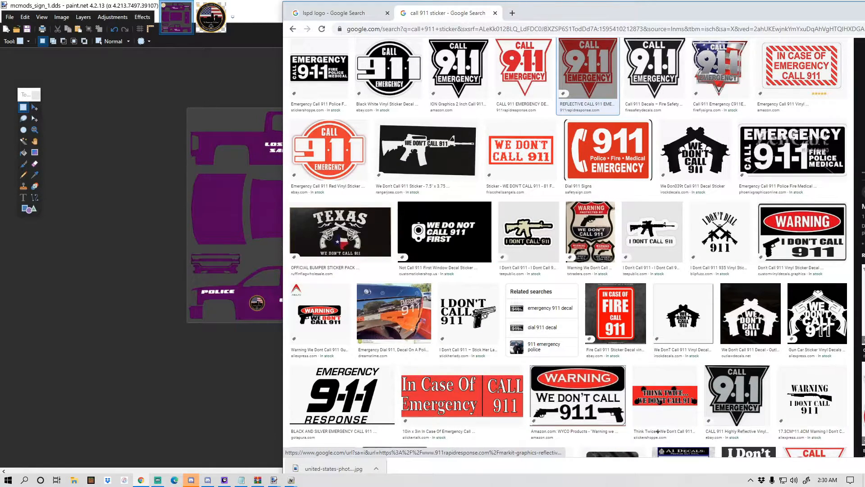
{"action": "left_click_drag", "start_coordinate": [608, 13], "coordinate": [416, 9]}
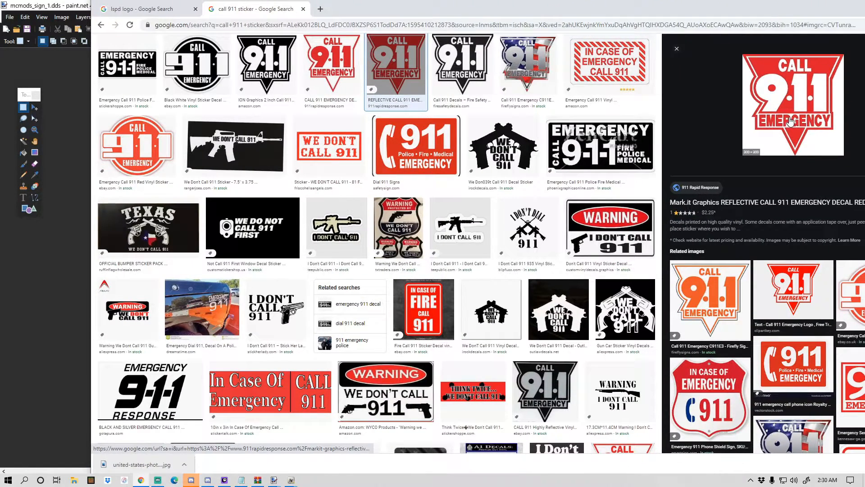
{"action": "right_click", "coordinate": [791, 122]}
{"action": "left_click", "coordinate": [797, 193]}
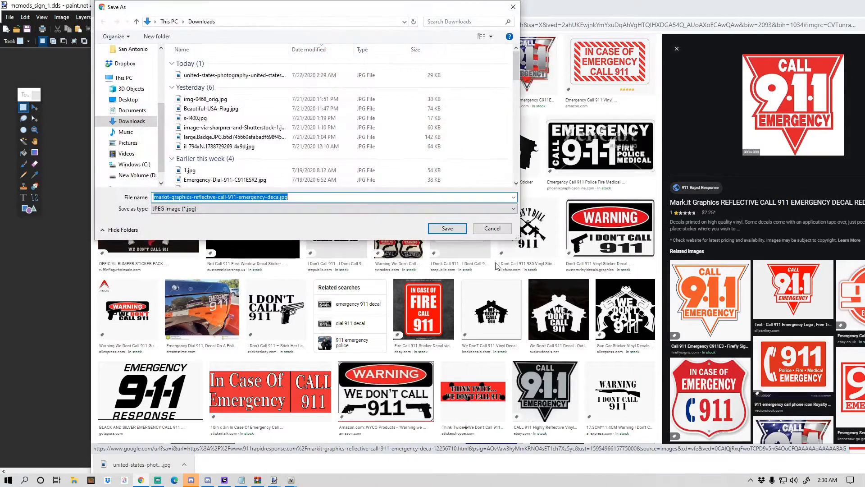
{"action": "left_click", "coordinate": [447, 228]}
Step: Open the downloaded 911 emergency decal in paint.net as a separate image
{"action": "left_click_drag", "start_coordinate": [135, 464], "coordinate": [57, 384]}
{"action": "left_click", "coordinate": [386, 251]}
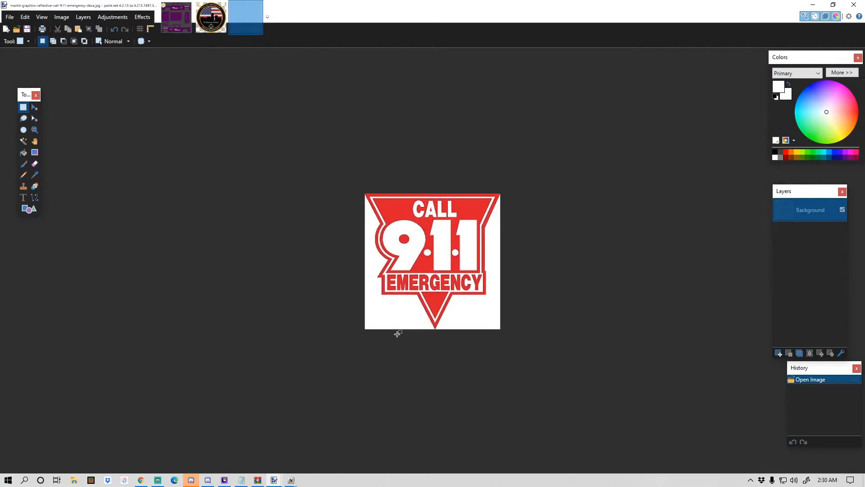
{"action": "scroll", "coordinate": [499, 304], "scroll_direction": "up", "scroll_amount": 3, "text": "ctrl"}
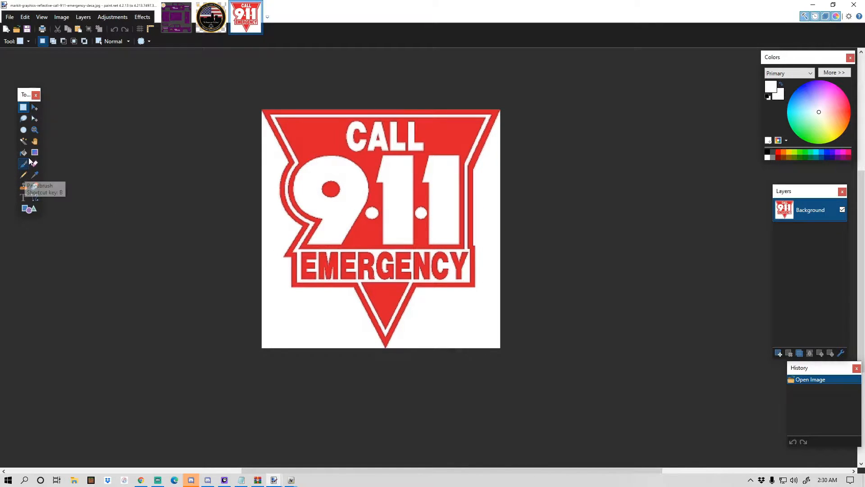
Step: Erase the white background on both sides of the 911 decal using the Magic Wand
{"action": "left_click", "coordinate": [24, 141]}
{"action": "left_click", "coordinate": [331, 336]}
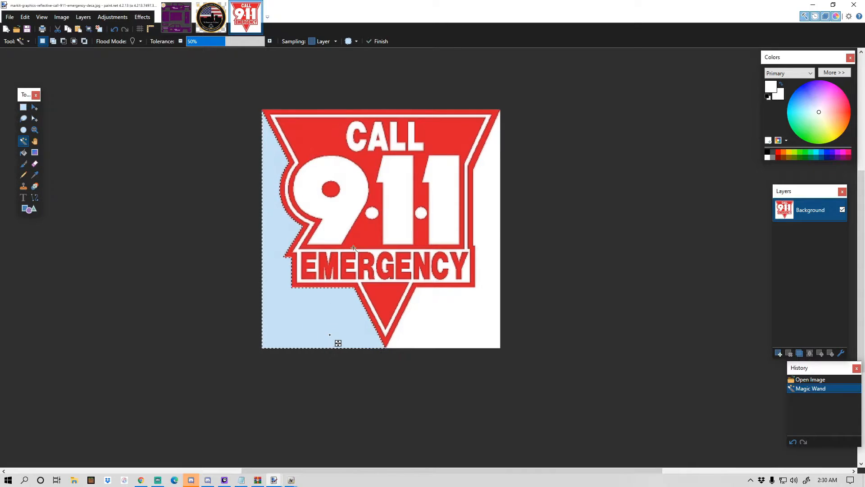
{"action": "key", "text": "Delete"}
{"action": "left_click", "coordinate": [400, 319]}
{"action": "key", "text": "Delete"}
Step: Copy the whole 911 decal into the truck template, shrink it and place it on the lower truck's bed beside the tail light
{"action": "left_click", "coordinate": [22, 107]}
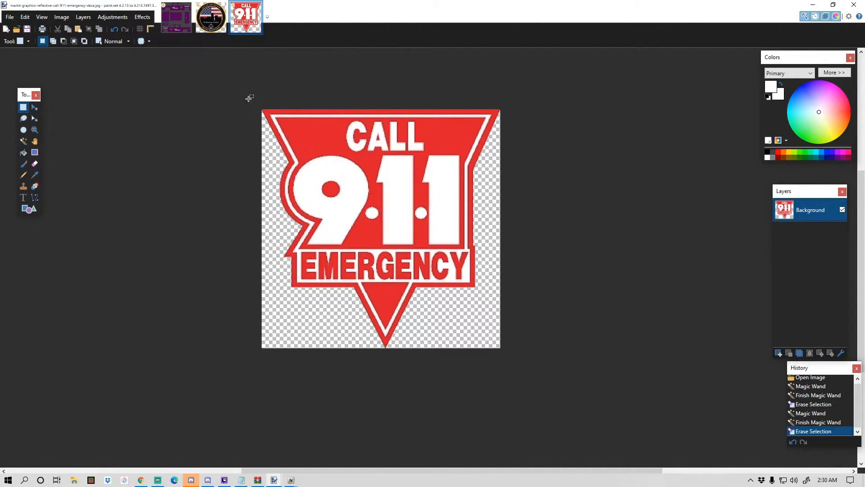
{"action": "left_click_drag", "start_coordinate": [223, 83], "coordinate": [538, 440]}
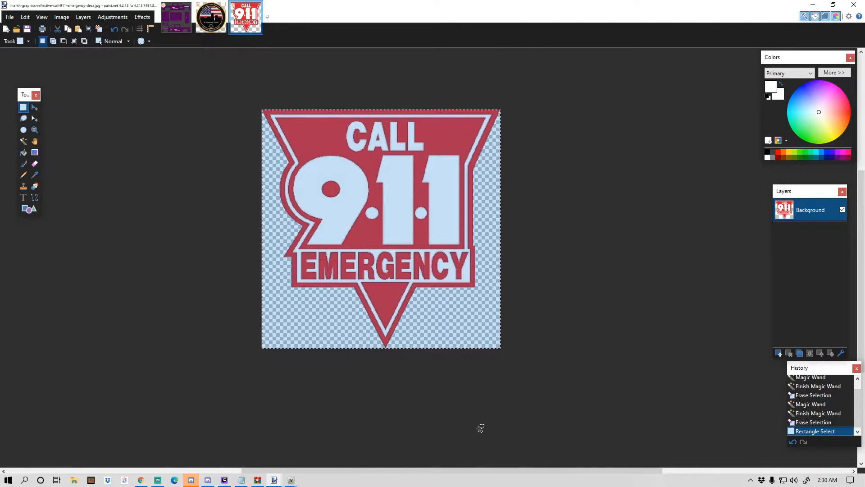
{"action": "left_click", "coordinate": [174, 29]}
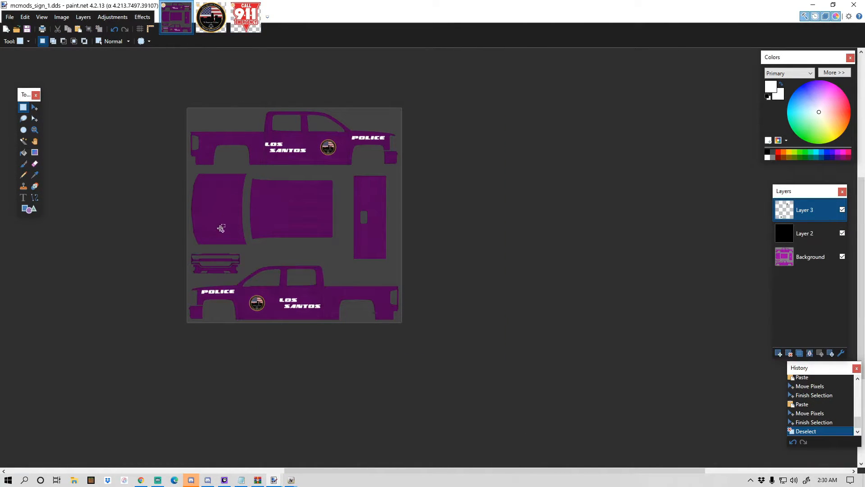
{"action": "key", "text": "ctrl+v"}
{"action": "left_click_drag", "start_coordinate": [357, 295], "coordinate": [422, 280]}
{"action": "scroll", "coordinate": [390, 311], "scroll_direction": "up", "scroll_amount": 2}
{"action": "scroll", "coordinate": [370, 291], "scroll_direction": "up", "scroll_amount": 1}
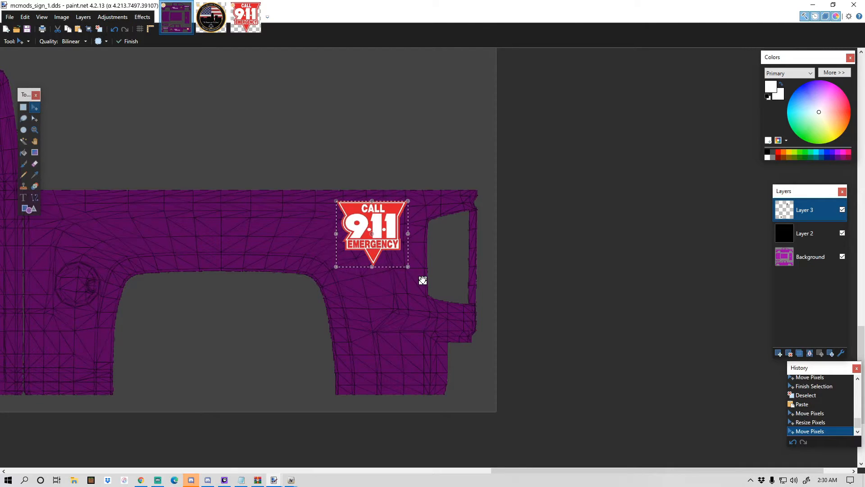
{"action": "scroll", "coordinate": [423, 281], "scroll_direction": "down", "scroll_amount": 3}
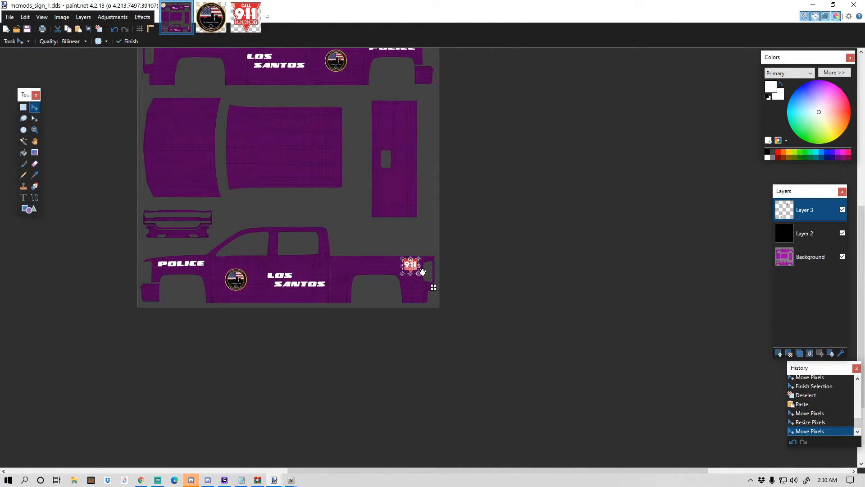
Step: Paste a second 911 decal onto the rear bed of the upper truck and clear the selection
{"action": "key", "text": "ctrl+v"}
{"action": "left_click_drag", "start_coordinate": [433, 287], "coordinate": [190, 115]}
{"action": "left_click", "coordinate": [23, 109]}
{"action": "left_click", "coordinate": [86, 122]}
Step: Inspect the lettering, seals and 911 decals on both truck sides up close and across the whole template
{"action": "scroll", "coordinate": [207, 158], "scroll_direction": "down", "scroll_amount": 3}
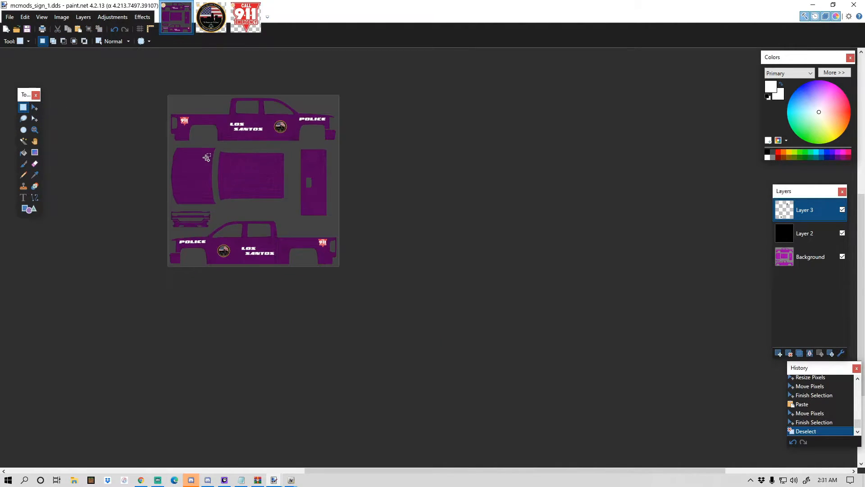
{"action": "scroll", "coordinate": [220, 140], "scroll_direction": "up", "scroll_amount": 1}
{"action": "scroll", "coordinate": [222, 137], "scroll_direction": "up", "scroll_amount": 5}
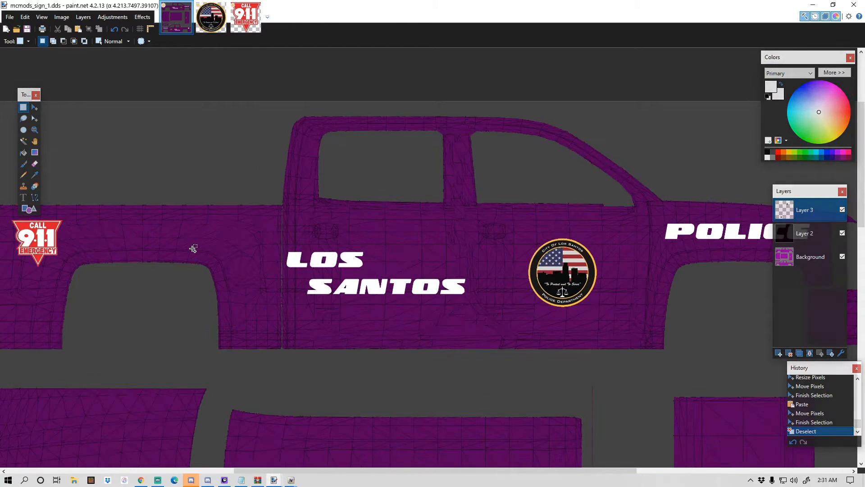
{"action": "scroll", "coordinate": [191, 247], "scroll_direction": "down", "scroll_amount": 1}
{"action": "scroll", "coordinate": [192, 247], "scroll_direction": "down", "scroll_amount": 4}
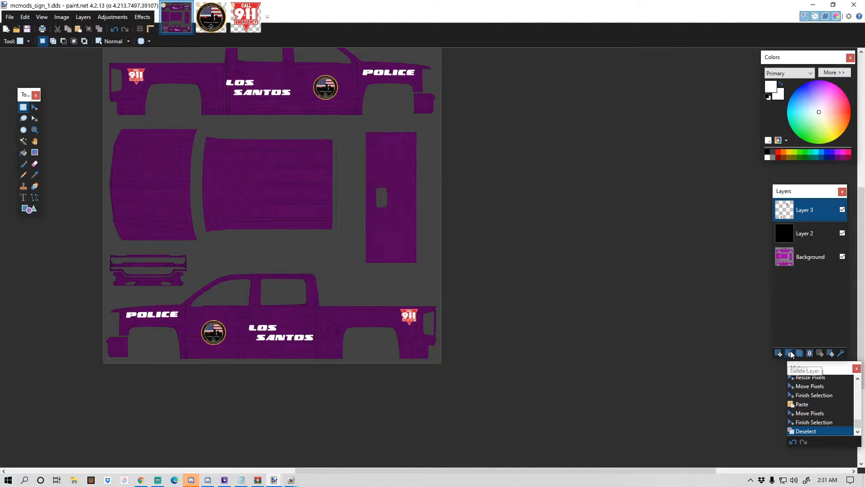
{"action": "scroll", "coordinate": [166, 246], "scroll_direction": "up", "scroll_amount": 1}
{"action": "scroll", "coordinate": [166, 247], "scroll_direction": "down", "scroll_amount": 4}
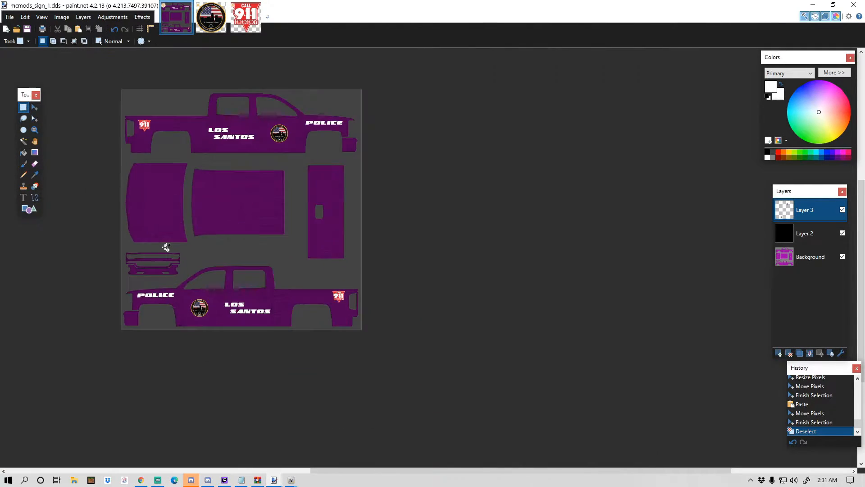
{"action": "scroll", "coordinate": [166, 246], "scroll_direction": "up", "scroll_amount": 5}
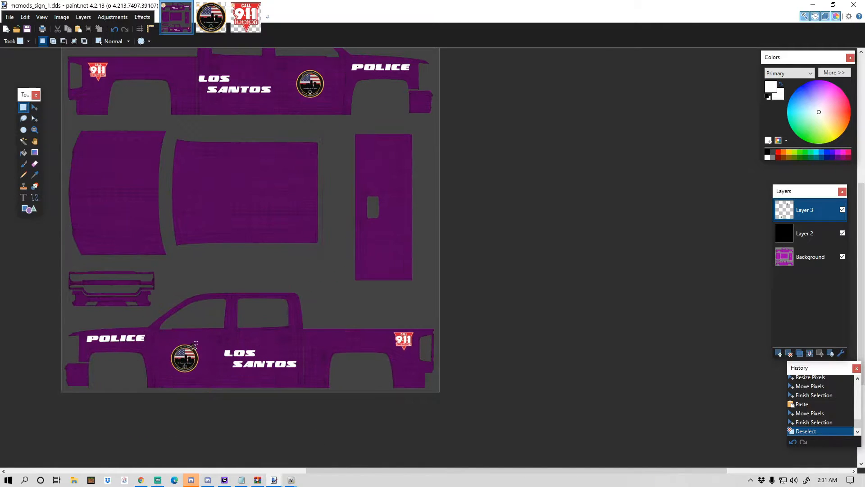
{"action": "scroll", "coordinate": [218, 358], "scroll_direction": "up", "scroll_amount": 4}
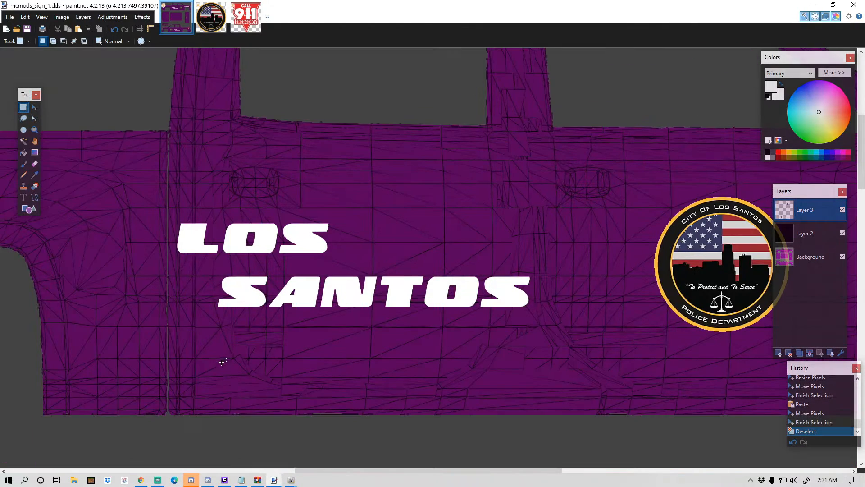
{"action": "scroll", "coordinate": [202, 347], "scroll_direction": "down", "scroll_amount": 2}
{"action": "scroll", "coordinate": [147, 352], "scroll_direction": "down", "scroll_amount": 2}
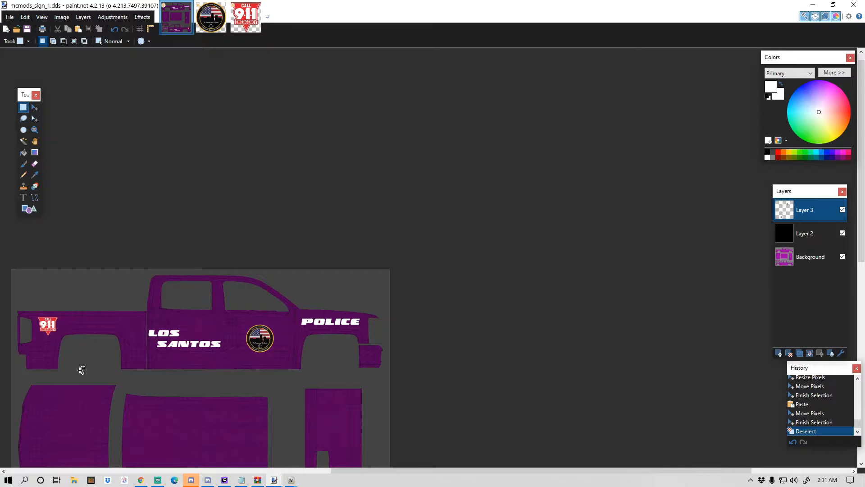
{"action": "scroll", "coordinate": [79, 370], "scroll_direction": "down", "scroll_amount": 3}
{"action": "scroll", "coordinate": [67, 371], "scroll_direction": "up", "scroll_amount": 3}
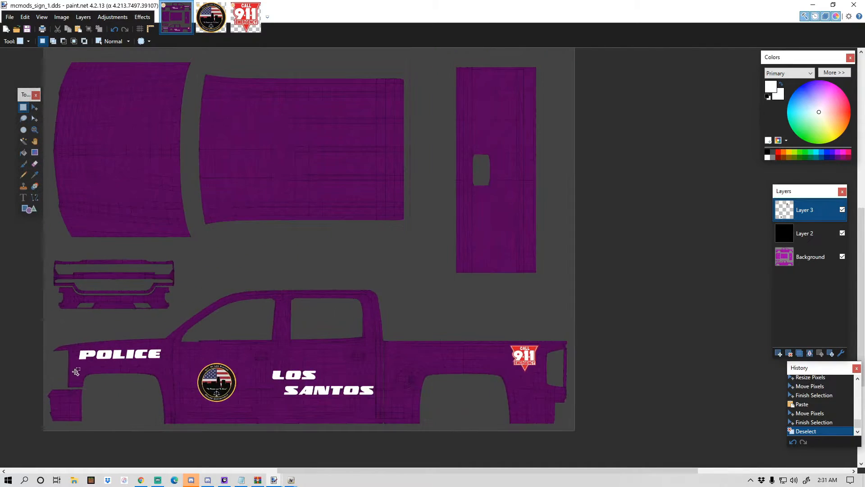
{"action": "scroll", "coordinate": [94, 371], "scroll_direction": "up", "scroll_amount": 2}
{"action": "scroll", "coordinate": [151, 353], "scroll_direction": "up", "scroll_amount": 1}
{"action": "scroll", "coordinate": [150, 353], "scroll_direction": "down", "scroll_amount": 1}
{"action": "scroll", "coordinate": [152, 354], "scroll_direction": "down", "scroll_amount": 1}
{"action": "scroll", "coordinate": [151, 354], "scroll_direction": "up", "scroll_amount": 1}
{"action": "scroll", "coordinate": [152, 354], "scroll_direction": "down", "scroll_amount": 1}
{"action": "scroll", "coordinate": [152, 355], "scroll_direction": "down", "scroll_amount": 3}
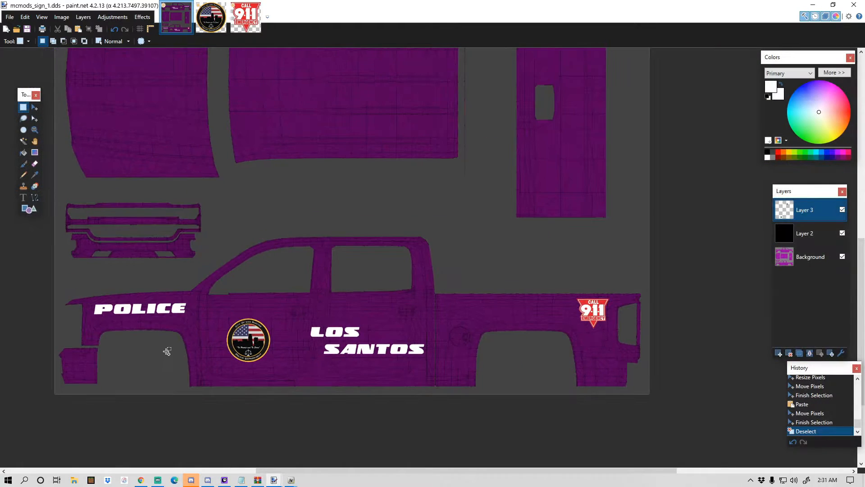
{"action": "scroll", "coordinate": [189, 363], "scroll_direction": "up", "scroll_amount": 3}
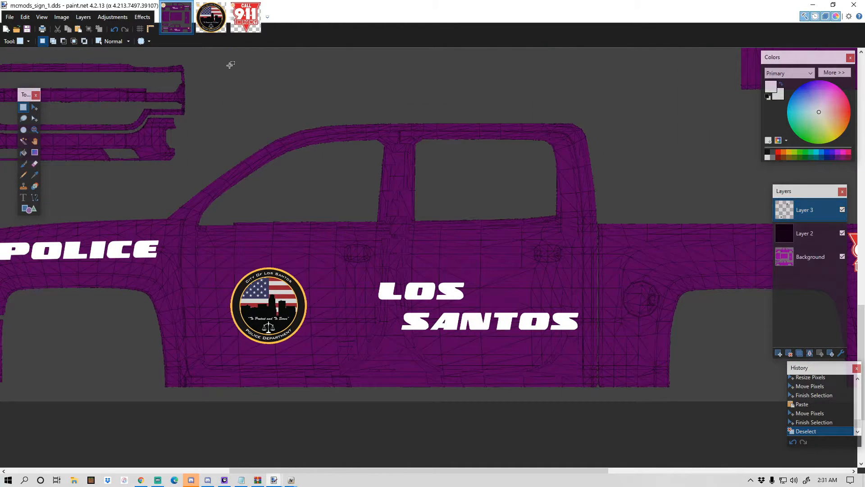
{"action": "scroll", "coordinate": [221, 428], "scroll_direction": "down", "scroll_amount": 2}
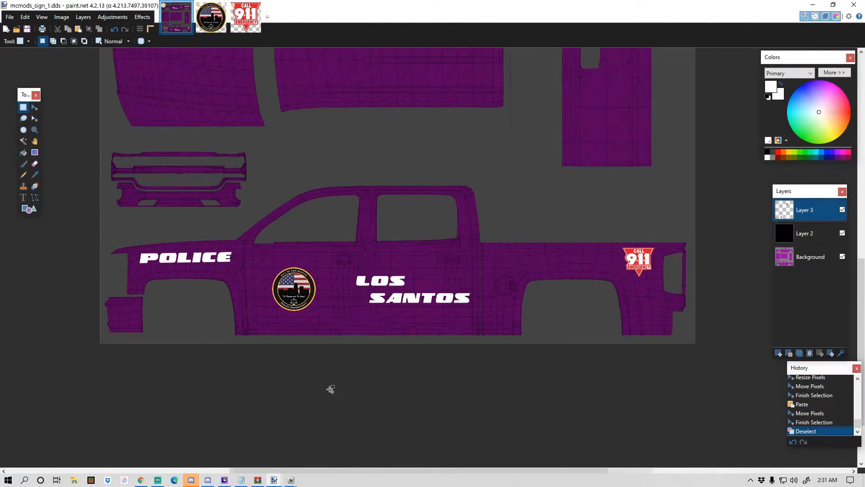
Step: Switch to Chrome and run a Google image search for "american flag" in a new tab
{"action": "left_click", "coordinate": [143, 480]}
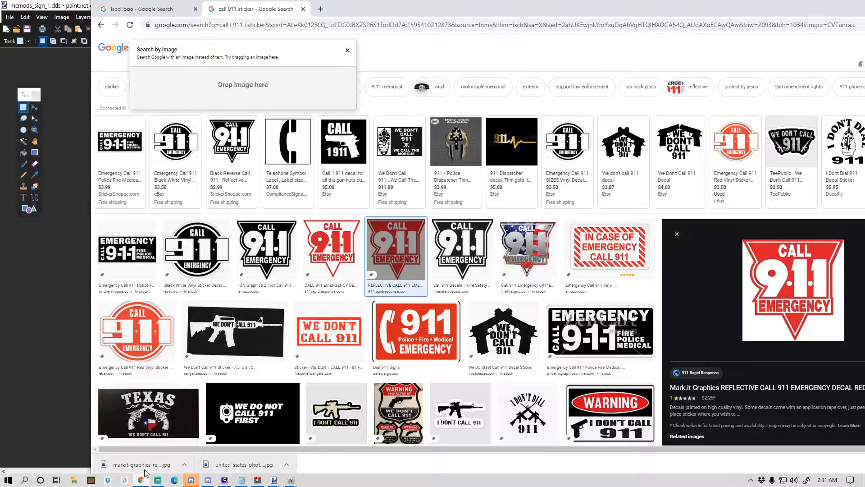
{"action": "left_click", "coordinate": [320, 9]}
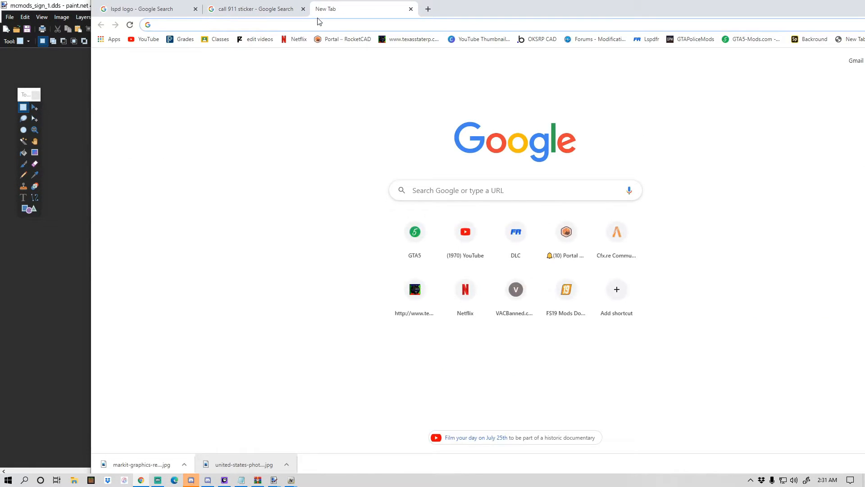
{"action": "type", "text": "american f"}
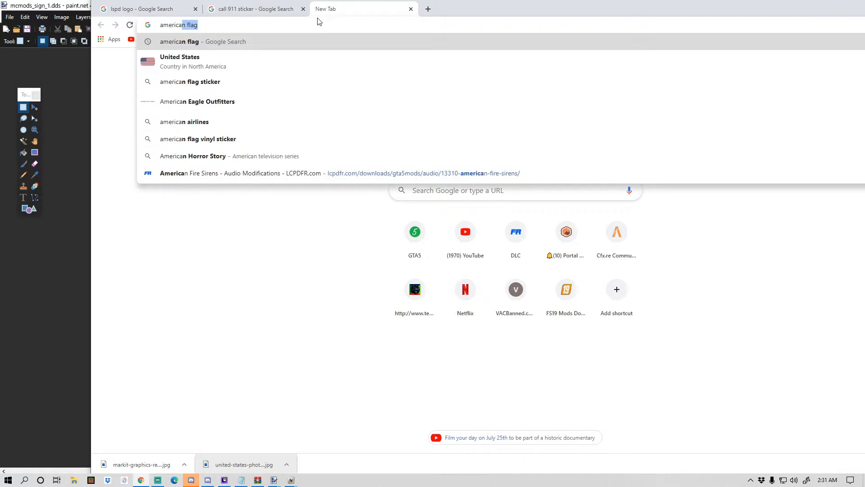
{"action": "type", "text": "lag"}
{"action": "key", "text": "Return"}
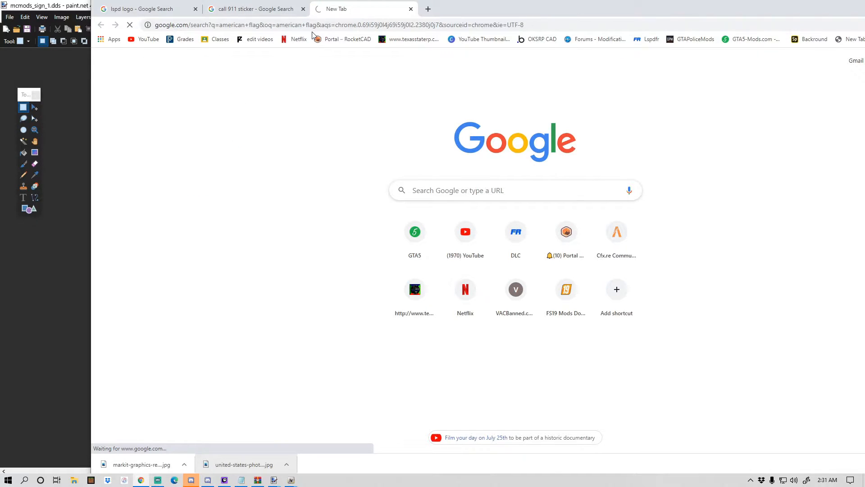
{"action": "left_click", "coordinate": [191, 70]}
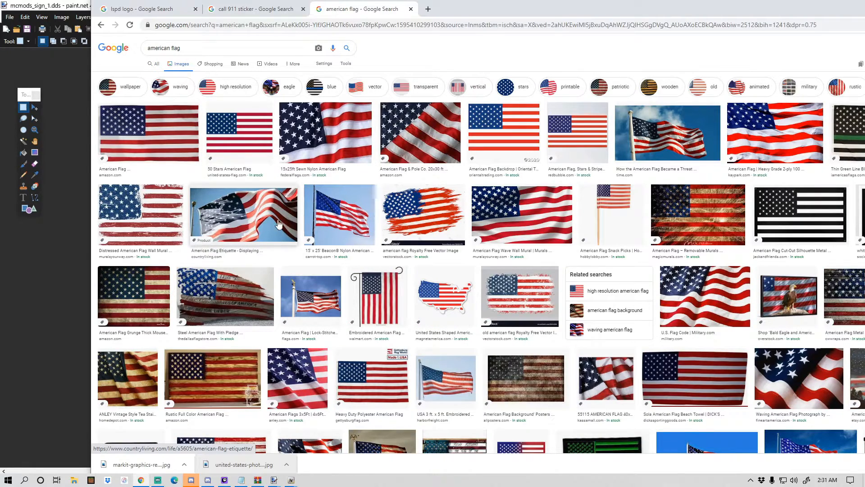
Step: Save the "15x25ft Sewn Nylon American Flag" picture from Federal Flags to the computer
{"action": "left_click", "coordinate": [343, 143]}
{"action": "right_click", "coordinate": [735, 141]}
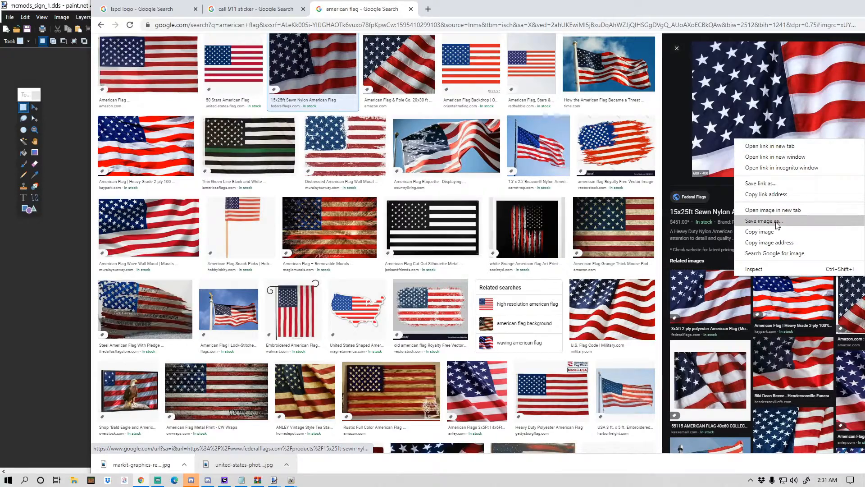
{"action": "left_click", "coordinate": [775, 222]}
{"action": "left_click", "coordinate": [453, 232]}
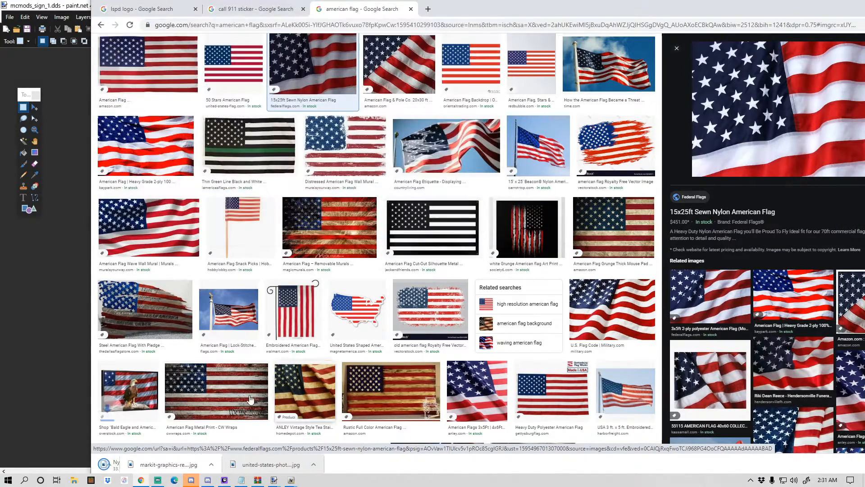
Step: Open the downloaded flag in paint.net as a separate image, copy all of it and return to the truck template
{"action": "left_click_drag", "start_coordinate": [135, 464], "coordinate": [38, 347]}
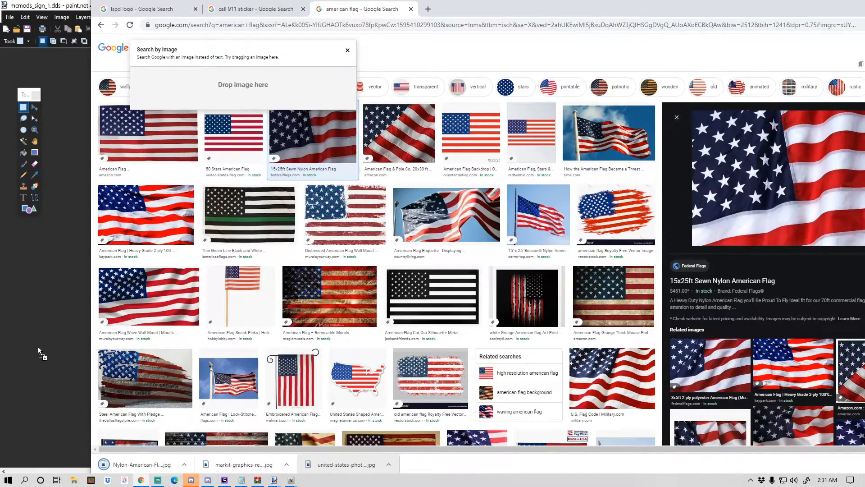
{"action": "left_click", "coordinate": [410, 255]}
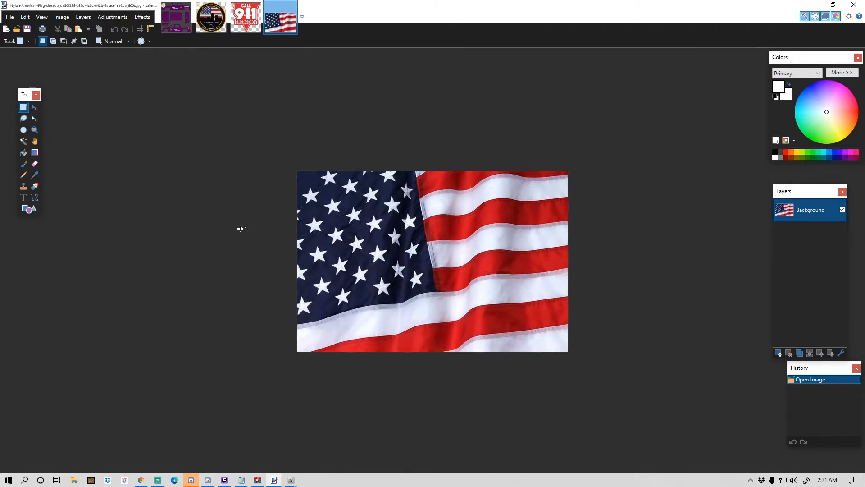
{"action": "left_click_drag", "start_coordinate": [179, 124], "coordinate": [701, 394]}
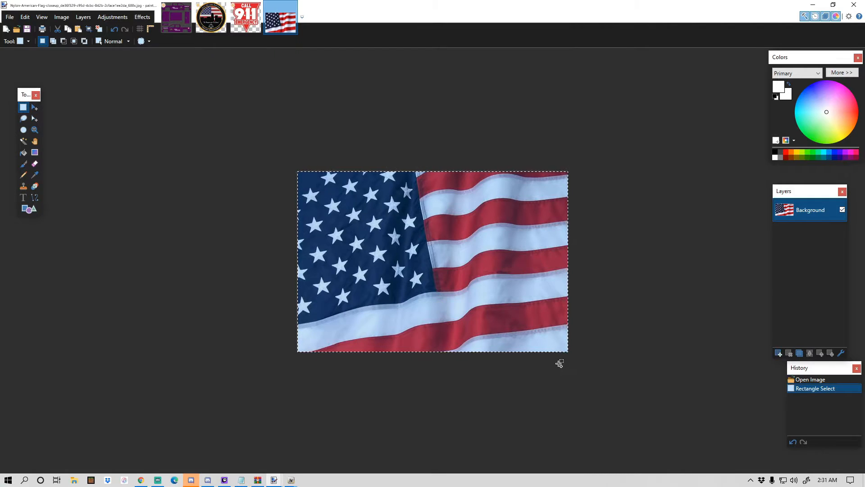
{"action": "left_click", "coordinate": [177, 19]}
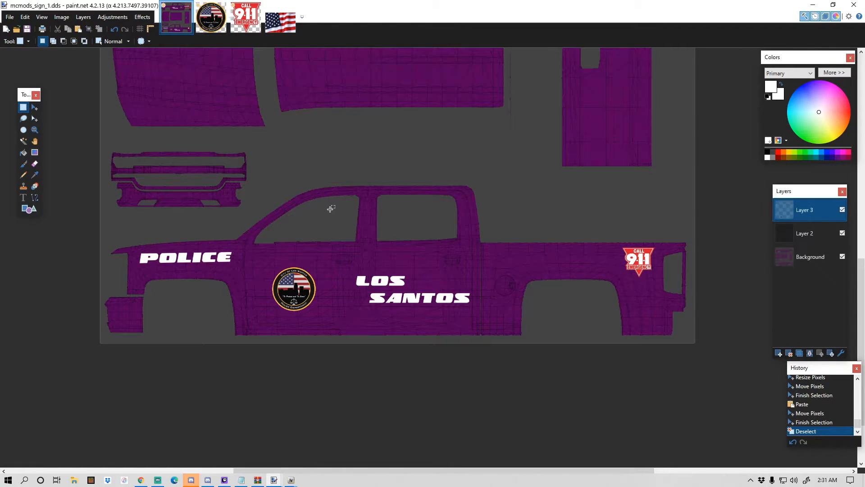
Step: Try pasting the flag onto Layer 3, rotated upright and stretched to cover the tall rectangular panel with the small cutout
{"action": "scroll", "coordinate": [335, 209], "scroll_direction": "down", "scroll_amount": 3}
{"action": "key", "text": "ctrl+v"}
{"action": "left_click_drag", "start_coordinate": [292, 171], "coordinate": [451, 340]}
{"action": "scroll", "coordinate": [435, 333], "scroll_direction": "up", "scroll_amount": 3}
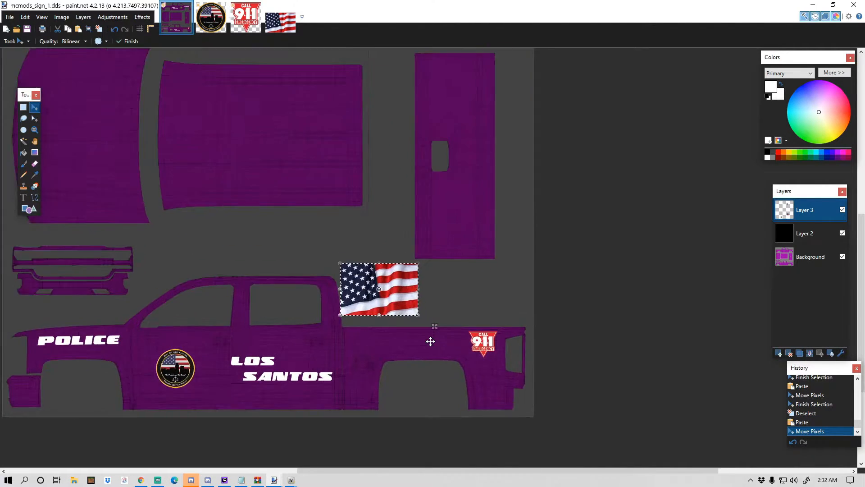
{"action": "scroll", "coordinate": [431, 342], "scroll_direction": "down", "scroll_amount": 2}
{"action": "left_click_drag", "start_coordinate": [398, 323], "coordinate": [440, 123]}
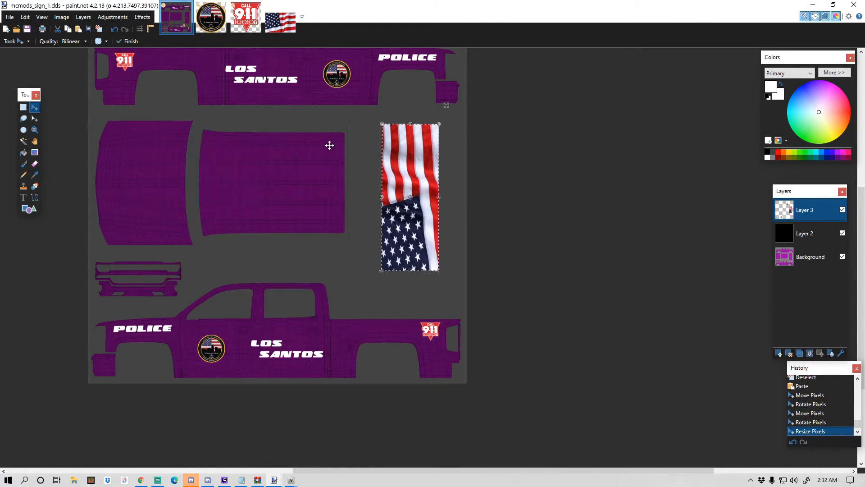
Step: Undo the flag's resizing, rotations and moves as well as its paste onto Layer 3
{"action": "key", "text": "ctrl+z"}
{"action": "key", "text": "ctrl+z"}
{"action": "key", "text": "ctrl+z"}
{"action": "key", "text": "ctrl+z"}
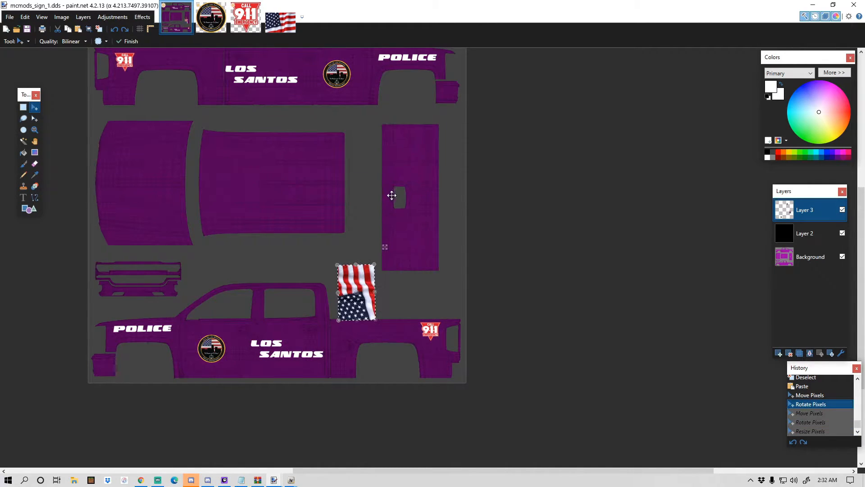
{"action": "scroll", "coordinate": [402, 226], "scroll_direction": "up", "scroll_amount": 2}
{"action": "scroll", "coordinate": [401, 234], "scroll_direction": "down", "scroll_amount": 5}
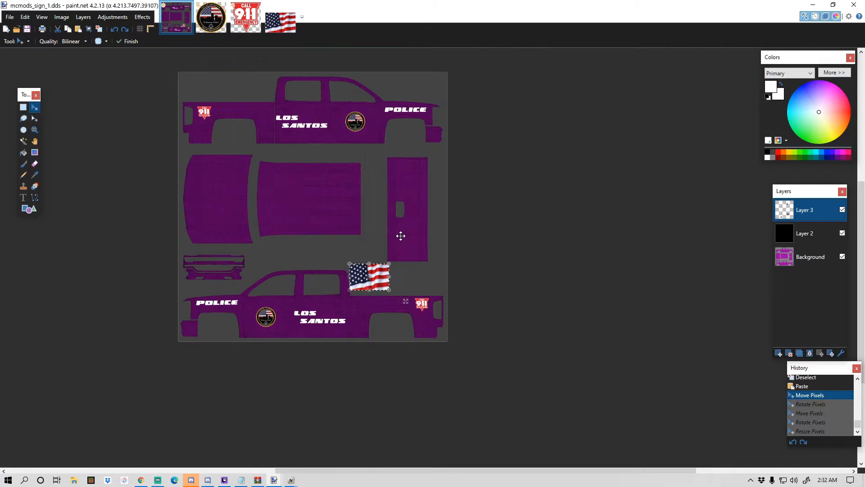
{"action": "key", "text": "ctrl+z"}
{"action": "key", "text": "ctrl+z"}
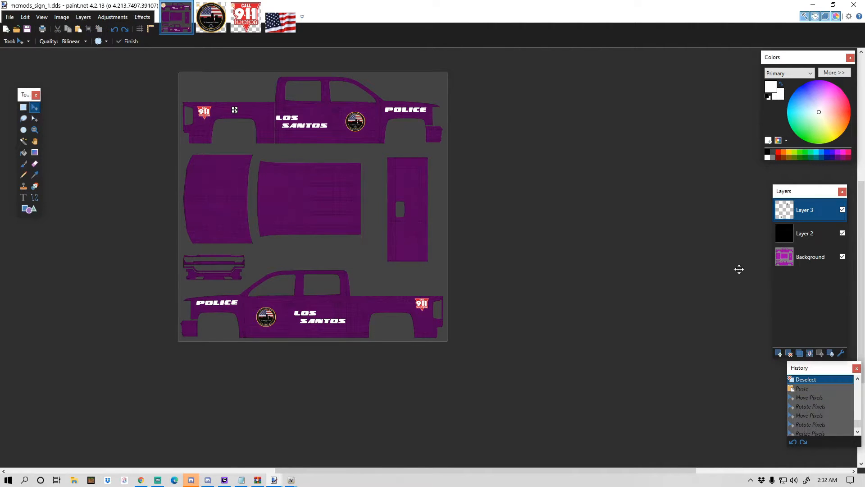
Step: Add a new layer above Layer 3 and paste the upright flag onto it over the tall panel with the cutout
{"action": "left_click", "coordinate": [778, 353]}
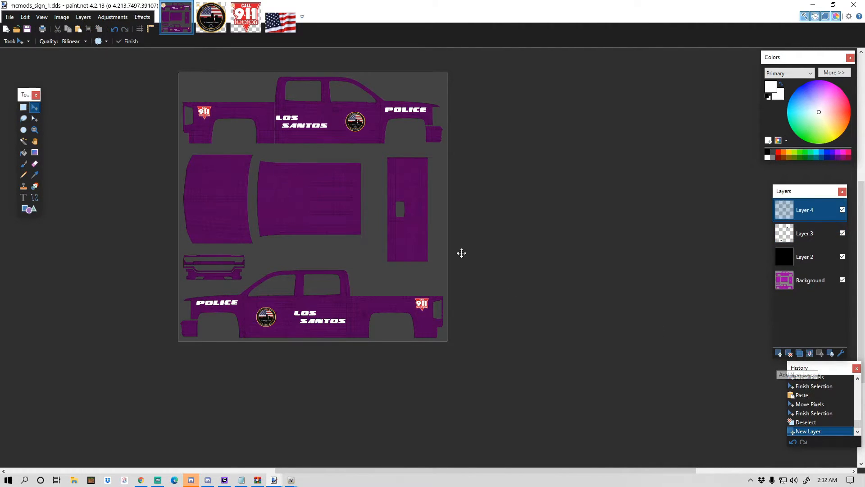
{"action": "left_click", "coordinate": [841, 354]}
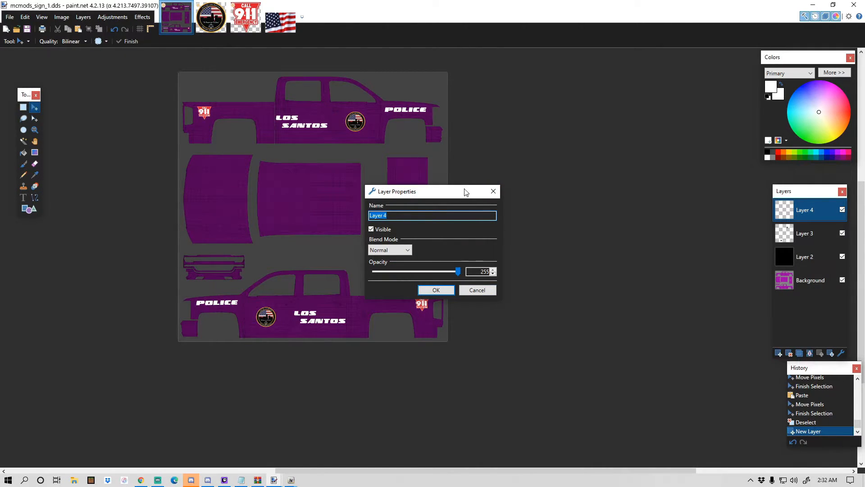
{"action": "left_click", "coordinate": [494, 191]}
{"action": "key", "text": "ctrl+v"}
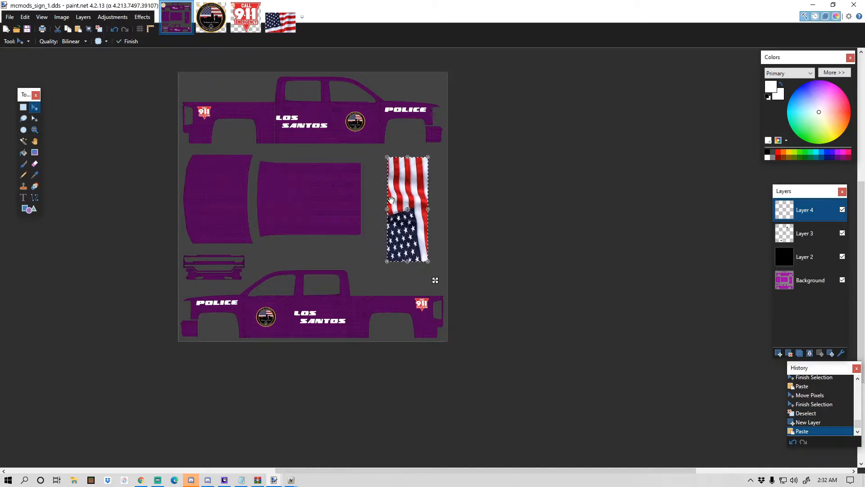
Step: Lower Layer 4's opacity to 41 so the template shows through the flag, and make Layer 3 the active layer
{"action": "scroll", "coordinate": [432, 214], "scroll_direction": "up", "scroll_amount": 4, "text": "ctrl"}
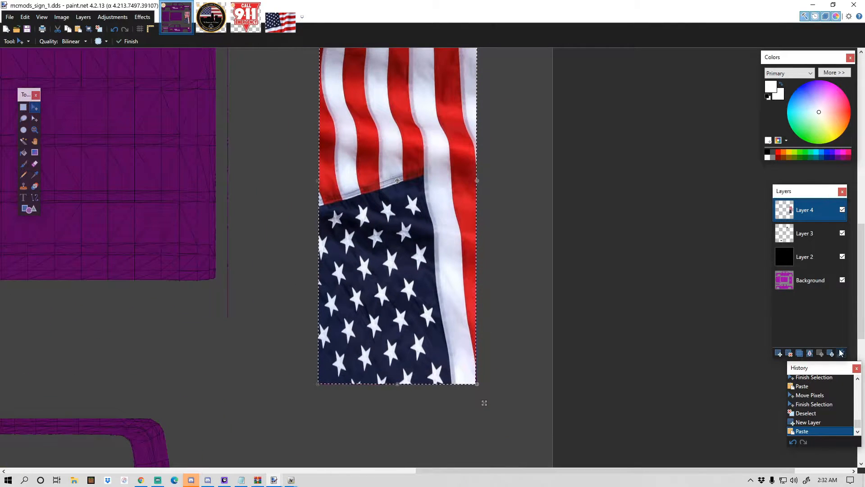
{"action": "left_click", "coordinate": [839, 353]}
{"action": "left_click_drag", "start_coordinate": [458, 270], "coordinate": [388, 273]}
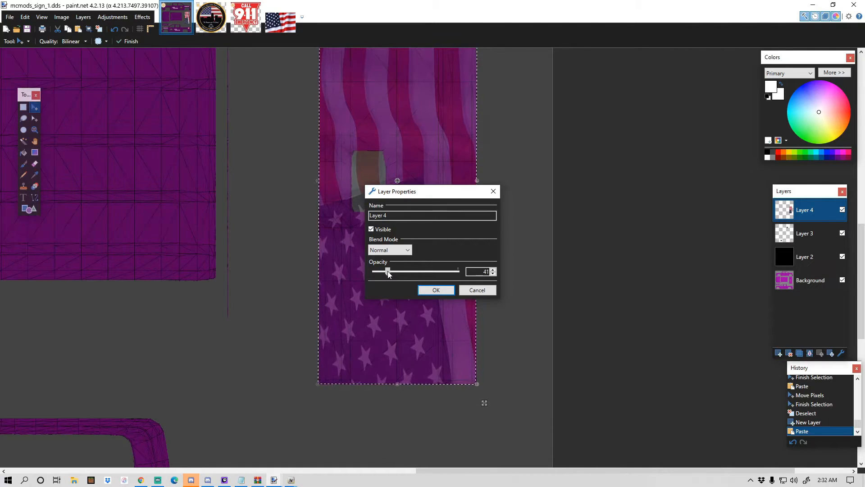
{"action": "left_click", "coordinate": [435, 290]}
{"action": "scroll", "coordinate": [411, 280], "scroll_direction": "down", "scroll_amount": 2, "text": "ctrl"}
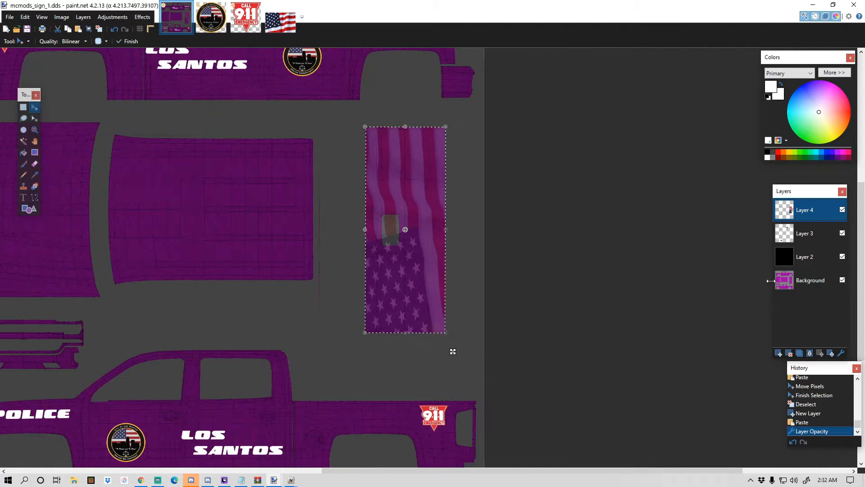
{"action": "left_click", "coordinate": [815, 230]}
{"action": "scroll", "coordinate": [451, 223], "scroll_direction": "down", "scroll_amount": 2}
{"action": "scroll", "coordinate": [413, 133], "scroll_direction": "up", "scroll_amount": 2}
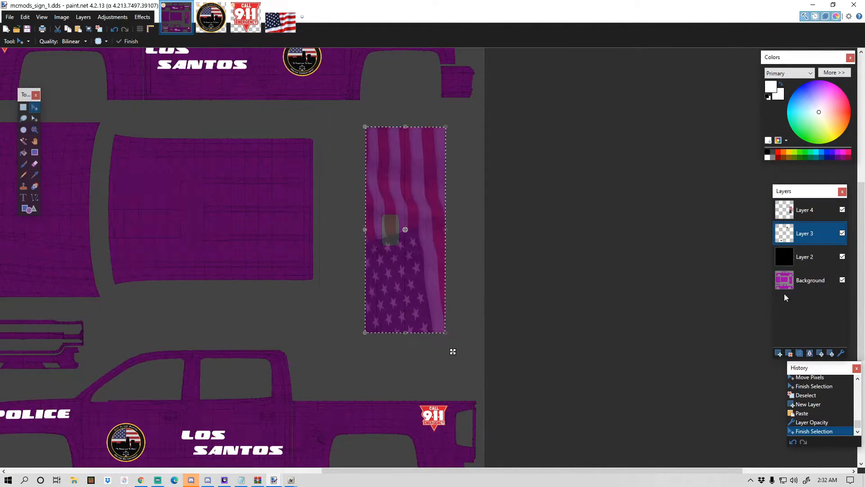
{"action": "left_click", "coordinate": [840, 353]}
{"action": "mouse_move", "coordinate": [387, 271]}
{"action": "left_mouse_down"}
{"action": "mouse_move", "coordinate": [397, 270]}
{"action": "mouse_move", "coordinate": [381, 271]}
{"action": "mouse_move", "coordinate": [390, 279]}
{"action": "left_mouse_up"}
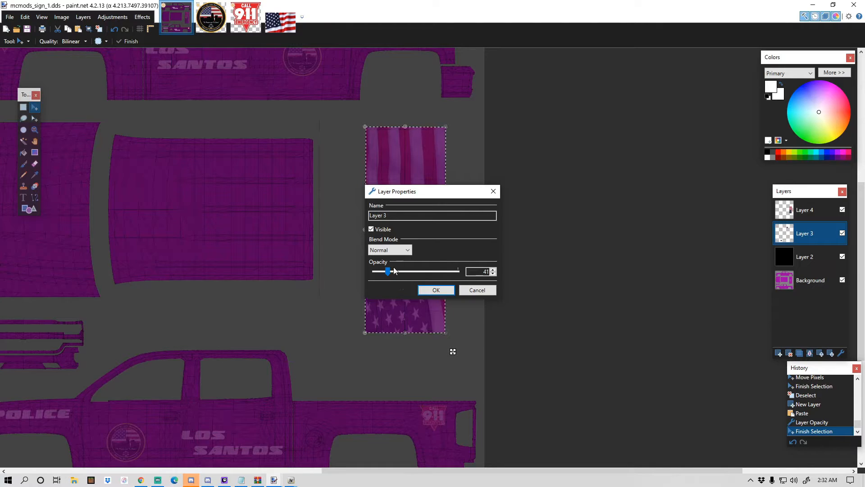
{"action": "left_click", "coordinate": [436, 290]}
Step: Clear the selection around the flag and write "LOS" in white Police Cruiser lettering at size 144 on Layer 3
{"action": "scroll", "coordinate": [436, 290], "scroll_direction": "down", "scroll_amount": 2}
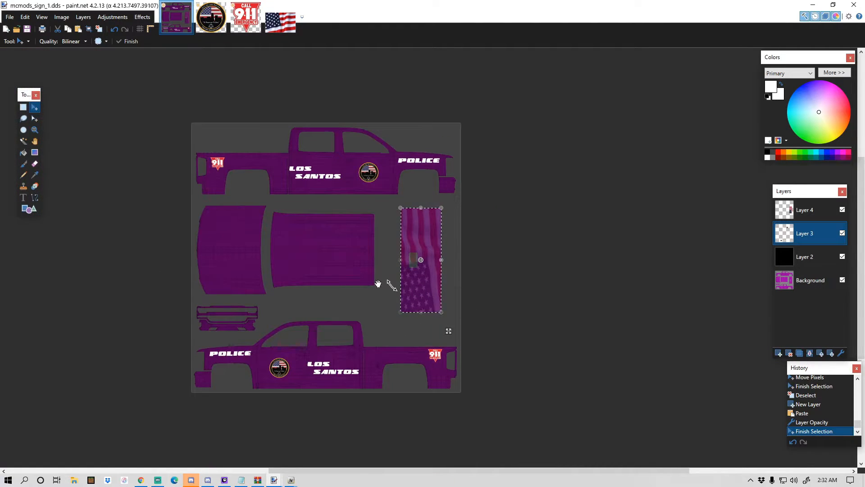
{"action": "left_click", "coordinate": [21, 109]}
{"action": "left_click", "coordinate": [219, 233]}
{"action": "scroll", "coordinate": [218, 234], "scroll_direction": "down", "scroll_amount": 1}
{"action": "scroll", "coordinate": [293, 309], "scroll_direction": "up", "scroll_amount": 3}
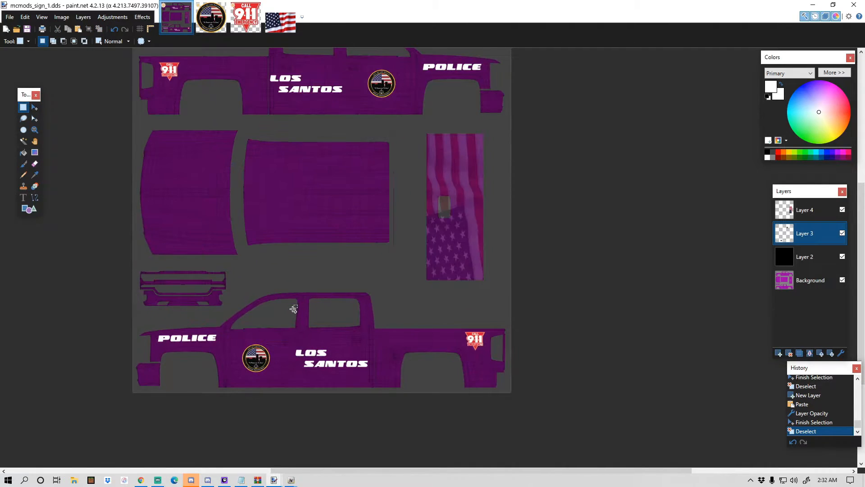
{"action": "scroll", "coordinate": [293, 309], "scroll_direction": "up", "scroll_amount": 3}
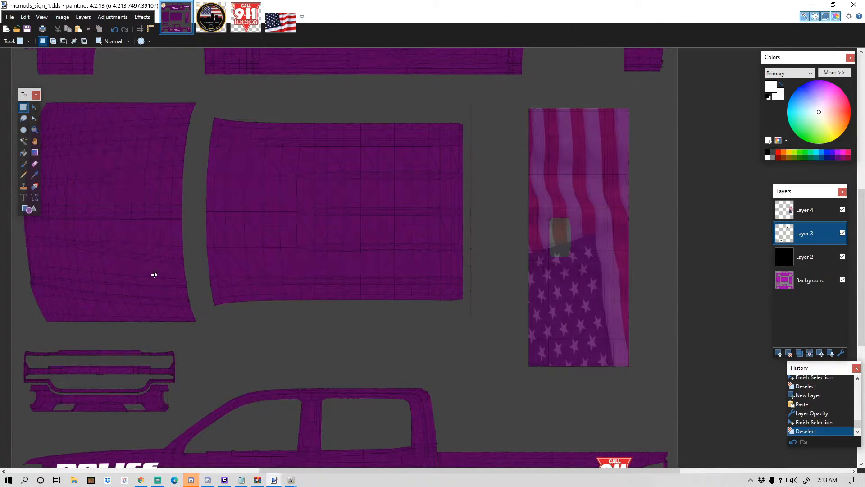
{"action": "scroll", "coordinate": [155, 274], "scroll_direction": "down", "scroll_amount": 1}
{"action": "scroll", "coordinate": [282, 256], "scroll_direction": "down", "scroll_amount": 2}
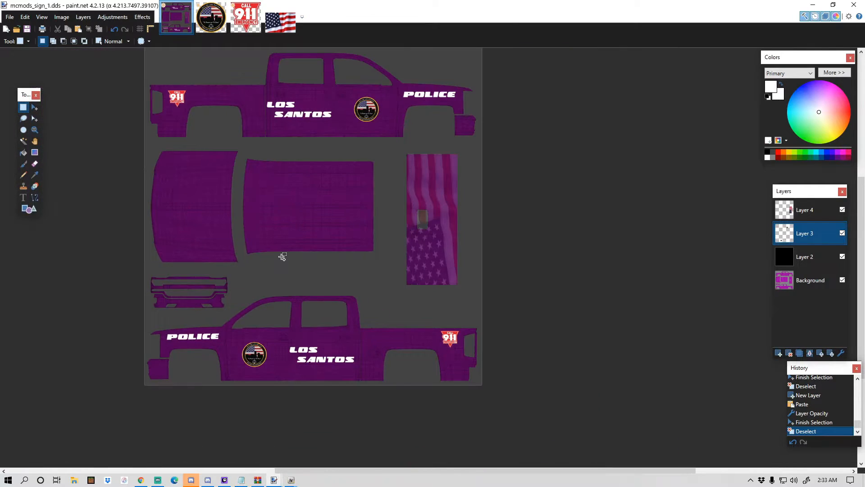
{"action": "scroll", "coordinate": [400, 299], "scroll_direction": "up", "scroll_amount": 1}
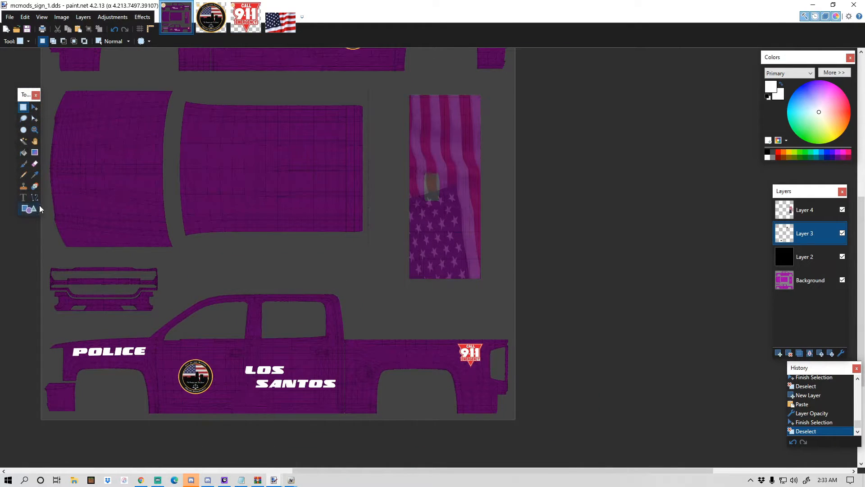
{"action": "left_click", "coordinate": [146, 190]}
{"action": "type", "text": "LOS"}
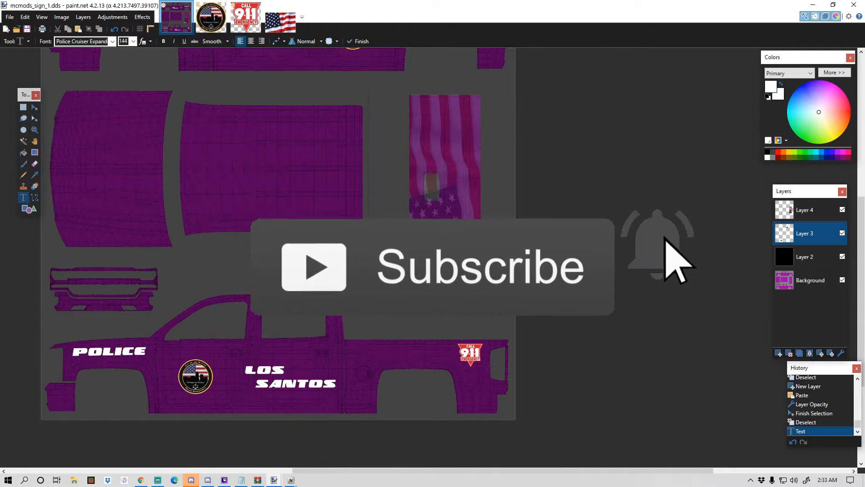
Step: Select the new "LOS" text, rotate it to read upward and place it at the flag panel's lower left edge
{"action": "left_click", "coordinate": [23, 108]}
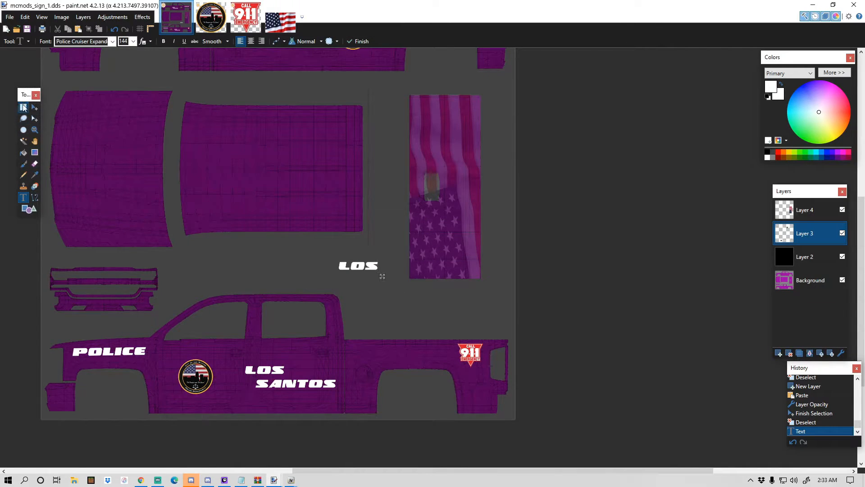
{"action": "scroll", "coordinate": [347, 264], "scroll_direction": "up", "scroll_amount": 4}
{"action": "left_click_drag", "start_coordinate": [305, 248], "coordinate": [581, 159]}
{"action": "left_click", "coordinate": [35, 107]}
{"action": "scroll", "coordinate": [516, 300], "scroll_direction": "down", "scroll_amount": 2}
{"action": "scroll", "coordinate": [588, 322], "scroll_direction": "down", "scroll_amount": 1}
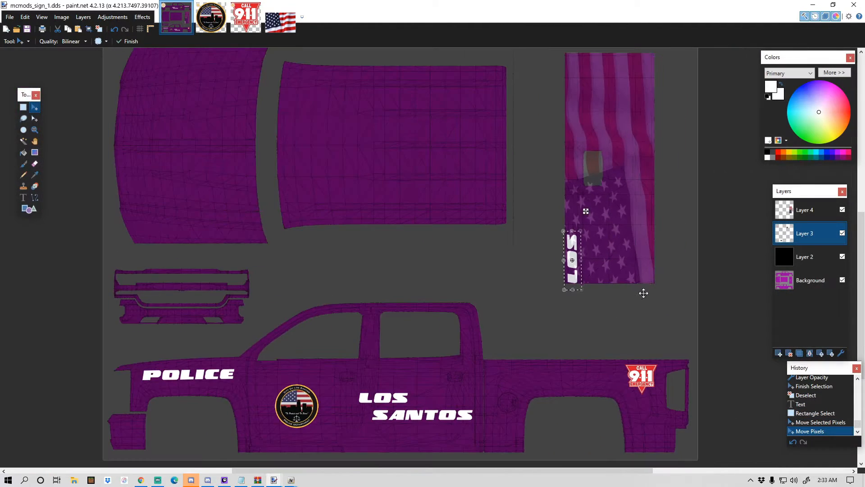
{"action": "scroll", "coordinate": [637, 295], "scroll_direction": "up", "scroll_amount": 5}
{"action": "scroll", "coordinate": [622, 249], "scroll_direction": "down", "scroll_amount": 3}
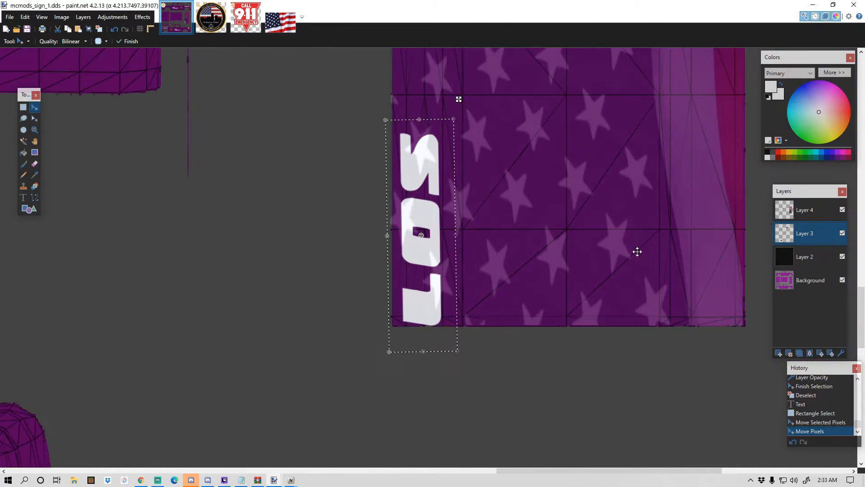
Step: Move Layer 3 above Layer 4 and nudge the upright "LOS" slightly toward the panel's edge
{"action": "left_click_drag", "start_coordinate": [819, 236], "coordinate": [820, 212]}
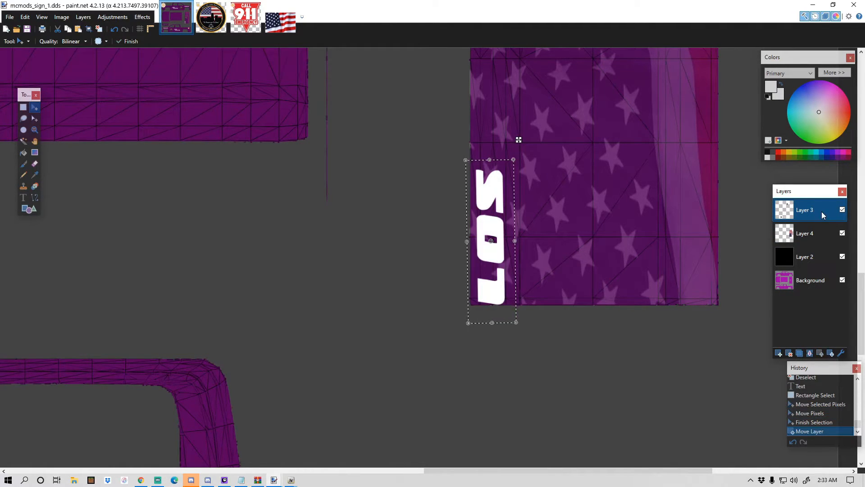
{"action": "left_click_drag", "start_coordinate": [520, 154], "coordinate": [518, 150]}
{"action": "scroll", "coordinate": [582, 181], "scroll_direction": "up", "scroll_amount": 3}
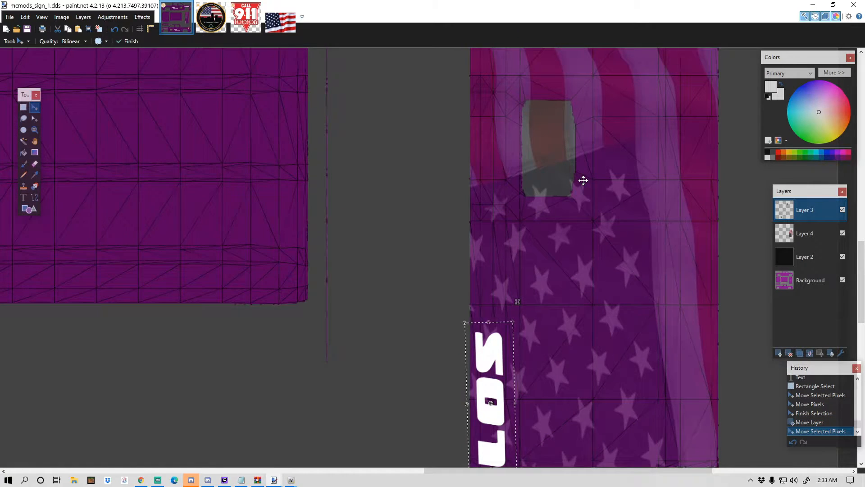
{"action": "scroll", "coordinate": [581, 180], "scroll_direction": "down", "scroll_amount": 4}
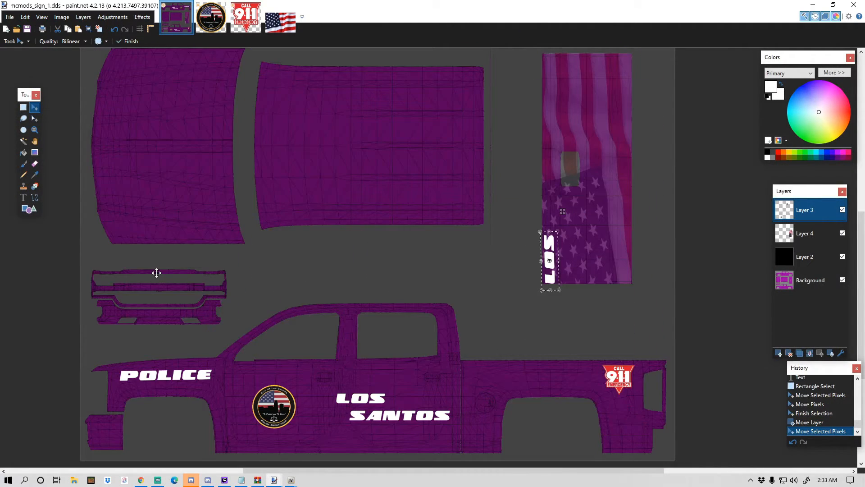
Step: Clear the selection around the upright "LOS" and write "SANTOS" across the gap between the two large middle panels
{"action": "left_click", "coordinate": [22, 199]}
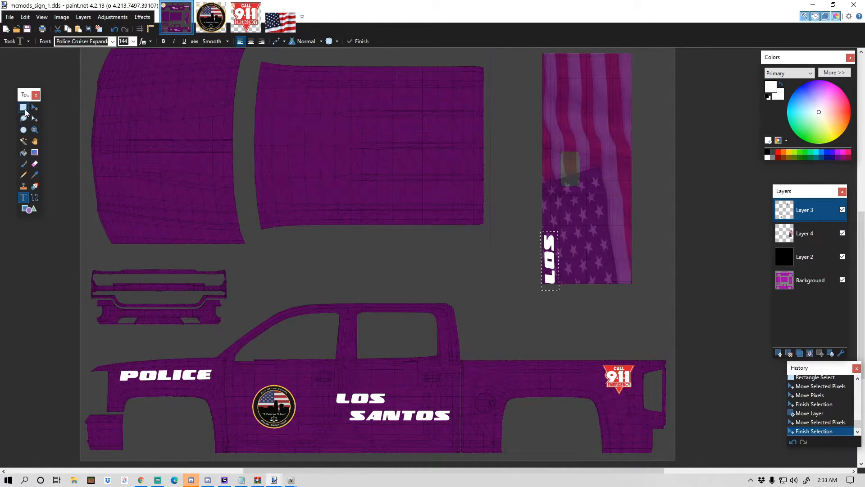
{"action": "type", "text": "SAN"}
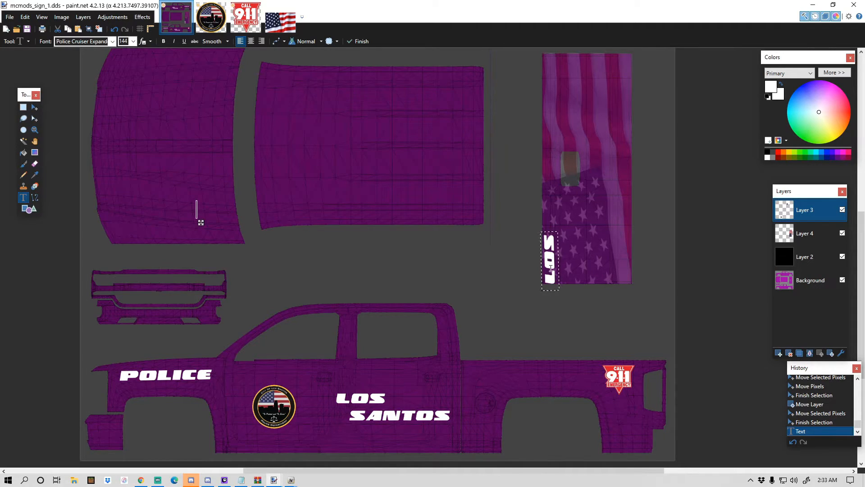
{"action": "left_click", "coordinate": [24, 108]}
{"action": "left_click", "coordinate": [62, 110]}
{"action": "scroll", "coordinate": [141, 193], "scroll_direction": "down", "scroll_amount": 2}
{"action": "scroll", "coordinate": [36, 202], "scroll_direction": "up", "scroll_amount": 4}
{"action": "left_click", "coordinate": [23, 197]}
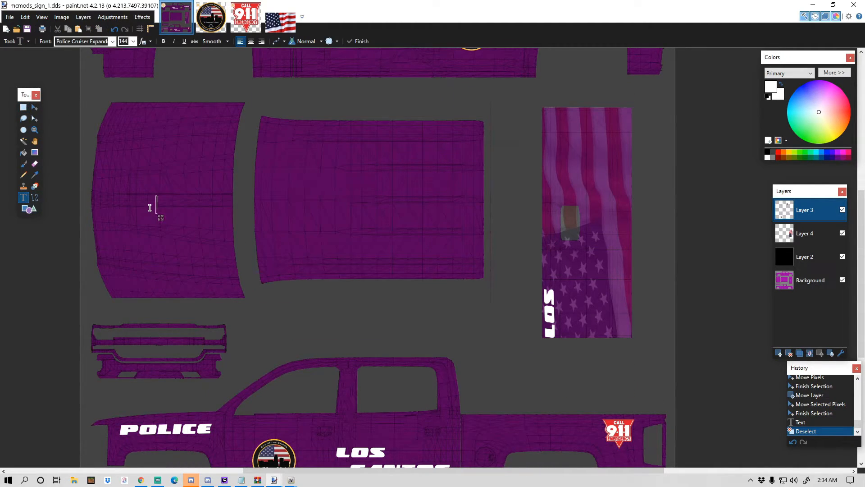
{"action": "type", "text": "SANTOS"}
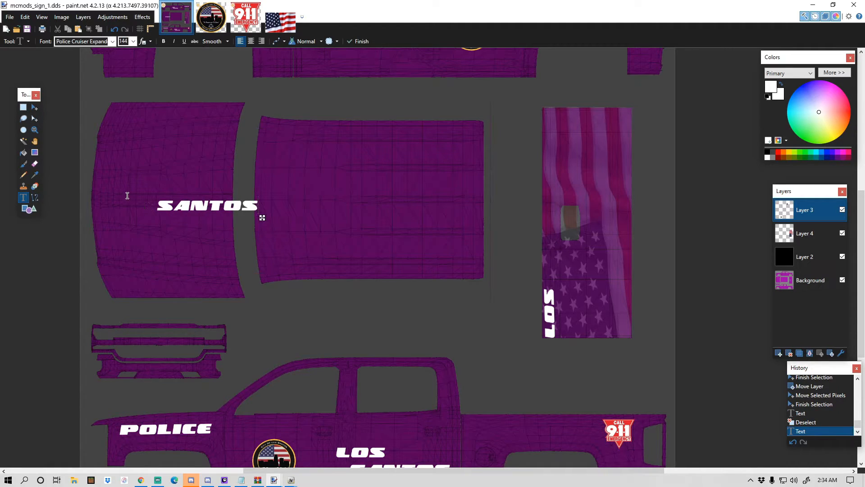
Step: Select "SANTOS", rotate it to read upward, align it along the flag panel's upper left edge above "LOS", and deselect it
{"action": "left_click", "coordinate": [23, 108]}
{"action": "scroll", "coordinate": [280, 243], "scroll_direction": "up", "scroll_amount": 3}
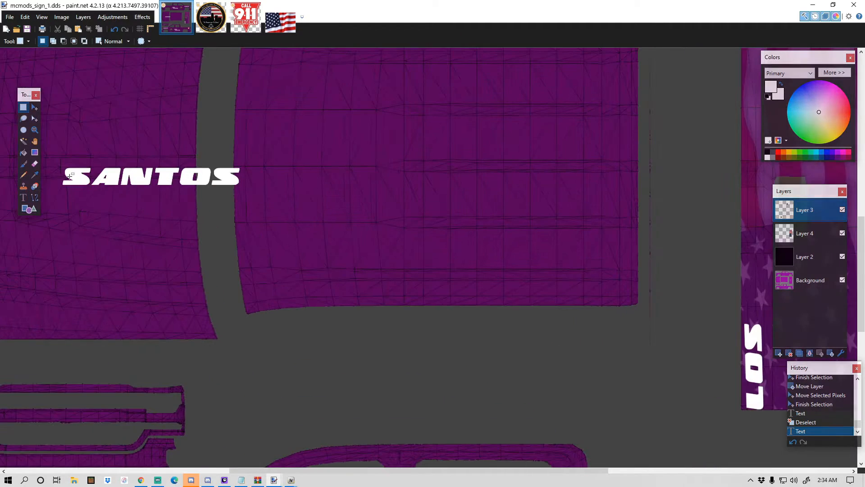
{"action": "left_click_drag", "start_coordinate": [56, 164], "coordinate": [250, 189]}
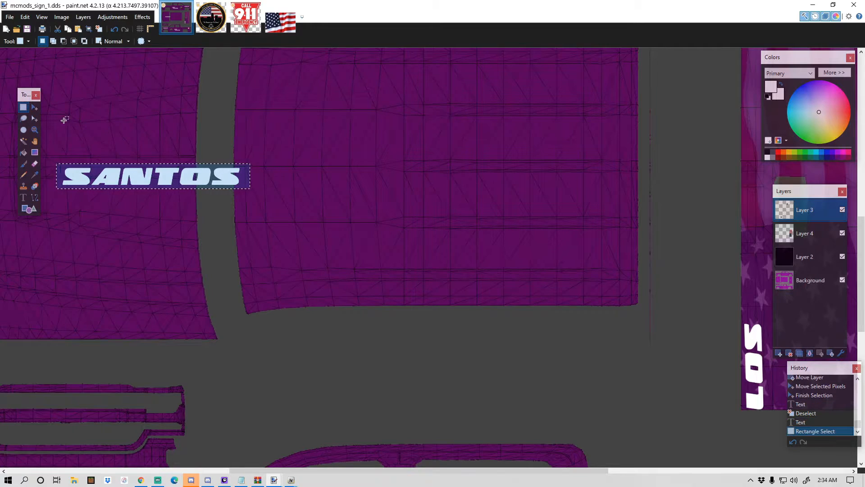
{"action": "left_click", "coordinate": [34, 109]}
{"action": "scroll", "coordinate": [170, 131], "scroll_direction": "down", "scroll_amount": 1}
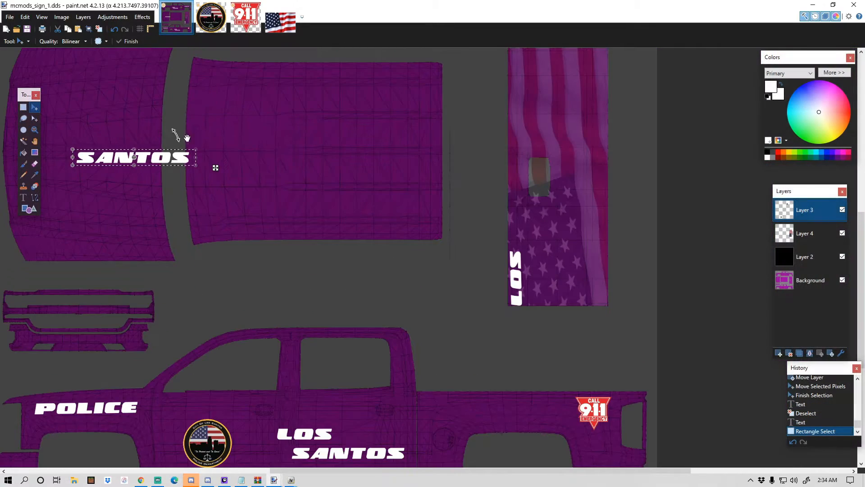
{"action": "left_click_drag", "start_coordinate": [209, 169], "coordinate": [526, 235]}
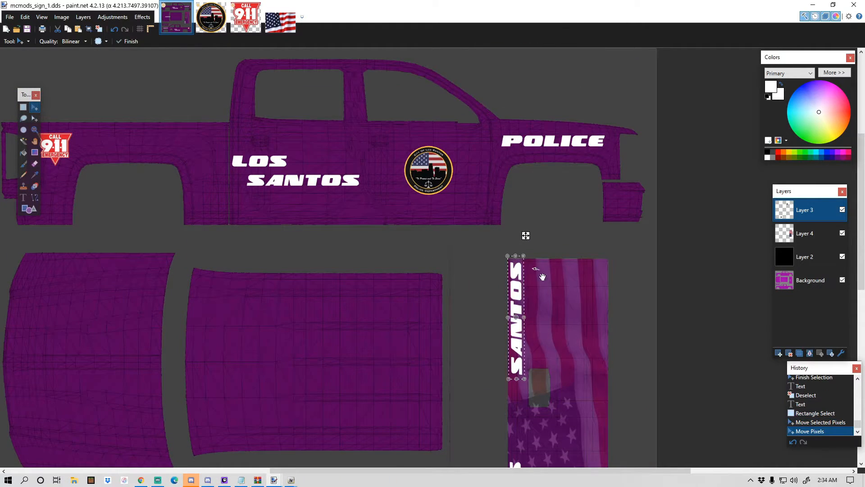
{"action": "scroll", "coordinate": [552, 304], "scroll_direction": "up", "scroll_amount": 2}
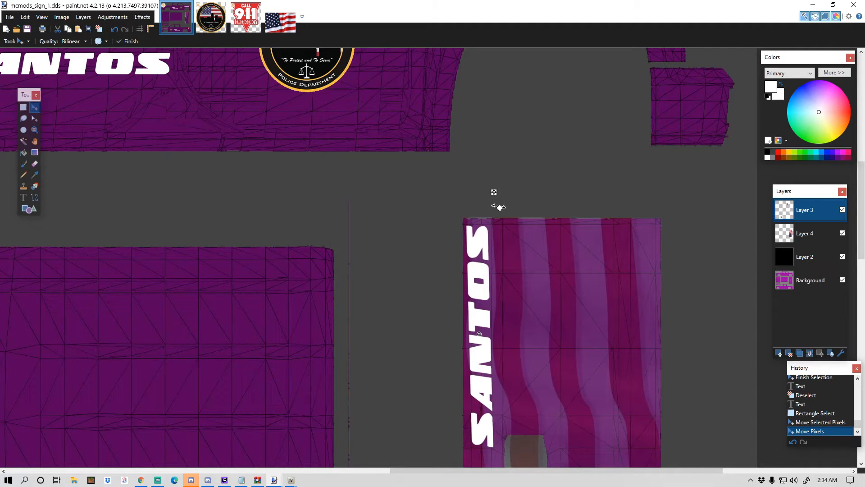
{"action": "left_click_drag", "start_coordinate": [499, 208], "coordinate": [495, 193]}
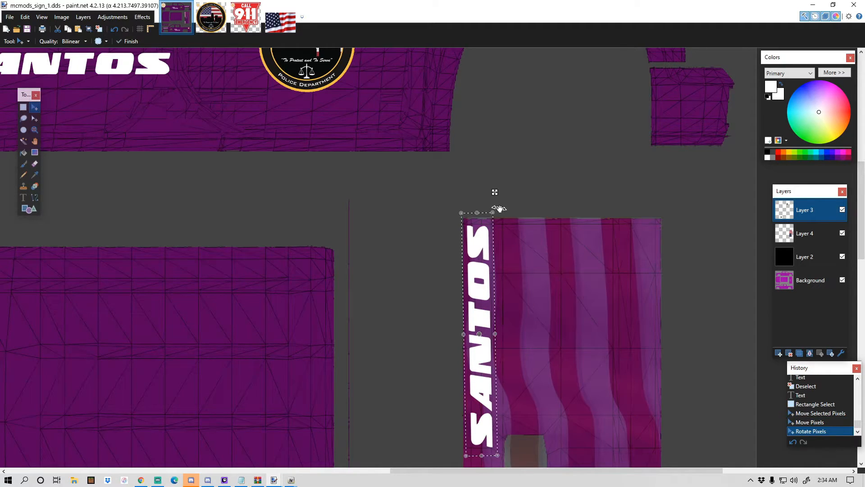
{"action": "scroll", "coordinate": [496, 198], "scroll_direction": "down", "scroll_amount": 4}
{"action": "left_click", "coordinate": [18, 107]}
{"action": "key", "text": "ctrl+d"}
Step: Write "03452", shrink it and rotate it upright, place it at the flag panel's lower right edge, and deselect it
{"action": "left_click", "coordinate": [23, 197]}
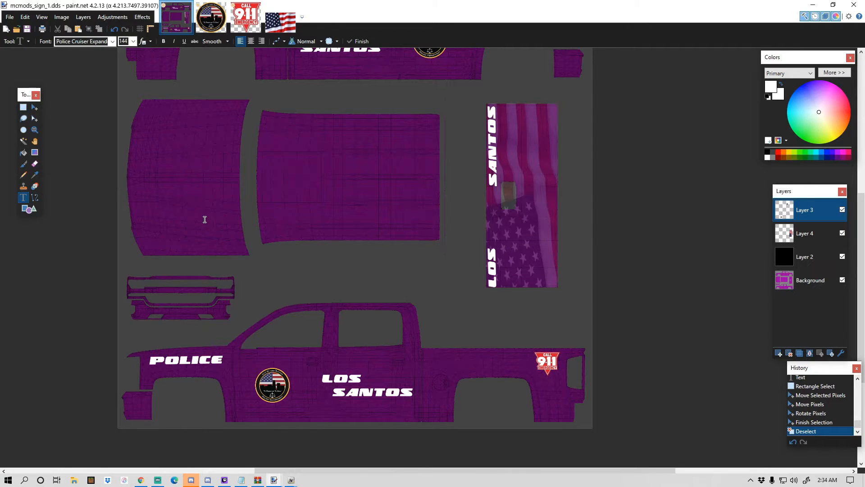
{"action": "type", "text": "0345Z"}
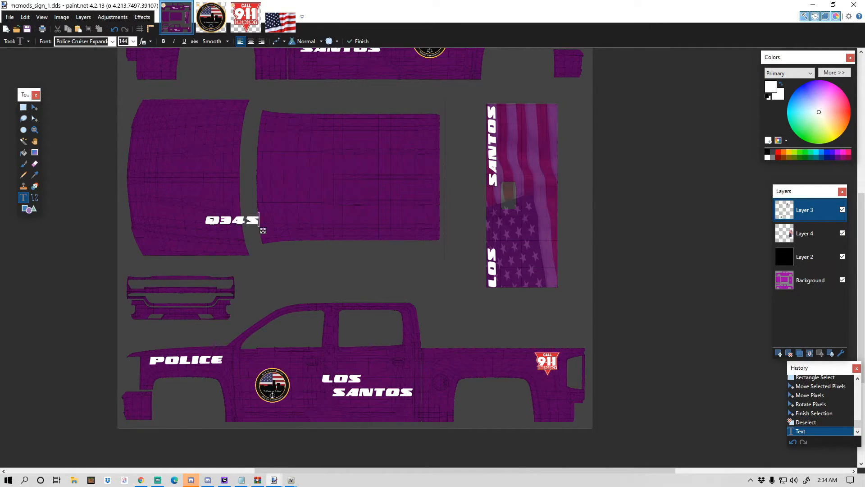
{"action": "left_click", "coordinate": [23, 107]}
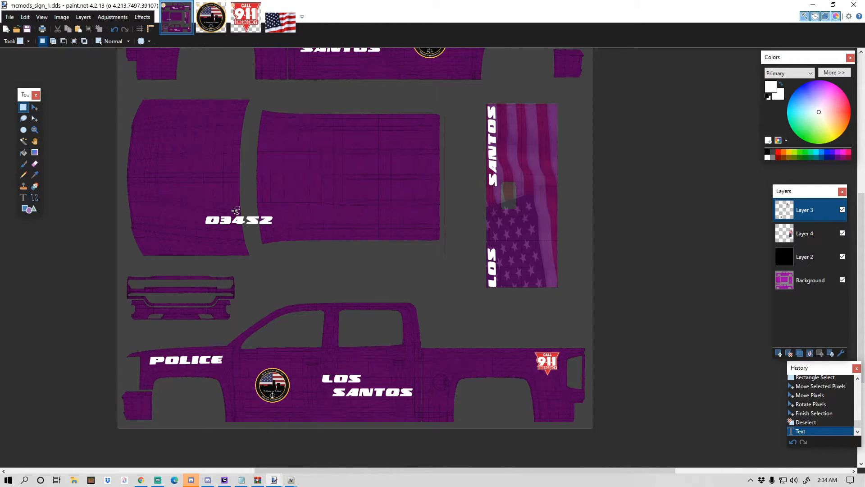
{"action": "scroll", "coordinate": [228, 203], "scroll_direction": "up", "scroll_amount": 2}
{"action": "left_click_drag", "start_coordinate": [181, 217], "coordinate": [739, 248]}
{"action": "left_click", "coordinate": [36, 108]}
{"action": "left_click", "coordinate": [24, 108]}
{"action": "left_click", "coordinate": [217, 162]}
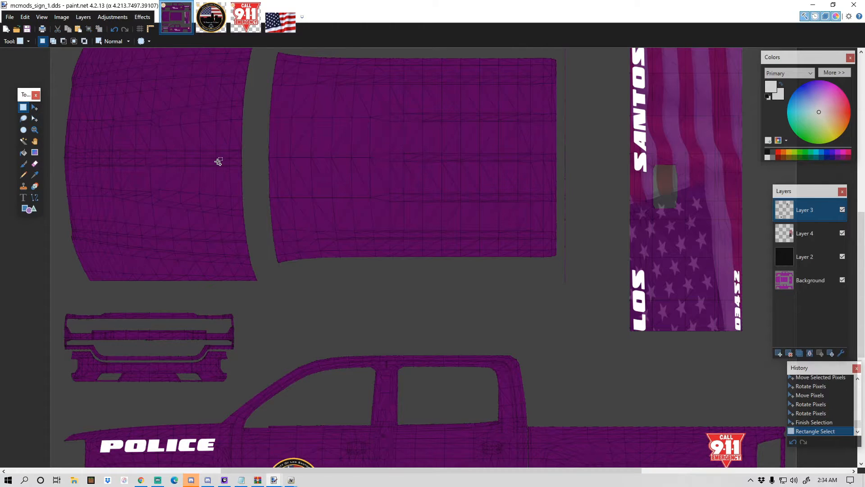
{"action": "scroll", "coordinate": [218, 162], "scroll_direction": "down", "scroll_amount": 4}
{"action": "scroll", "coordinate": [317, 207], "scroll_direction": "down", "scroll_amount": 3}
{"action": "scroll", "coordinate": [315, 241], "scroll_direction": "up", "scroll_amount": 3}
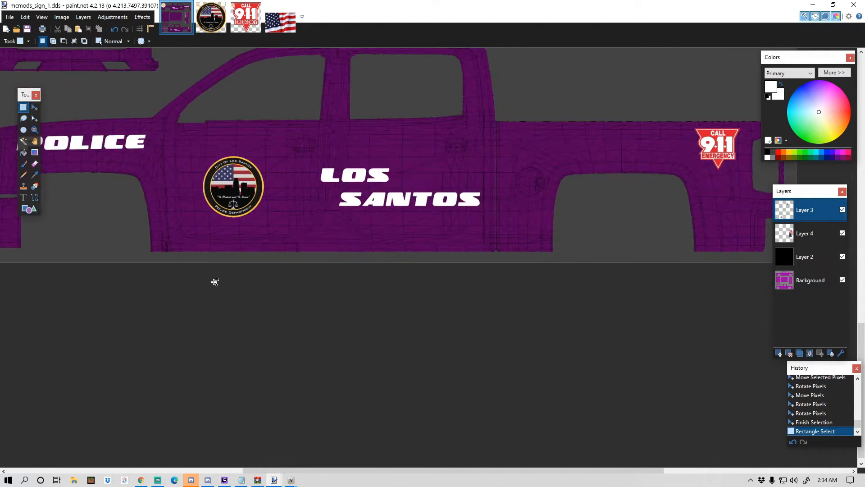
Step: Look over the lettering, seals, 911 decals and flag panel across the whole truck template
{"action": "scroll", "coordinate": [221, 271], "scroll_direction": "down", "scroll_amount": 4}
{"action": "scroll", "coordinate": [226, 263], "scroll_direction": "up", "scroll_amount": 6}
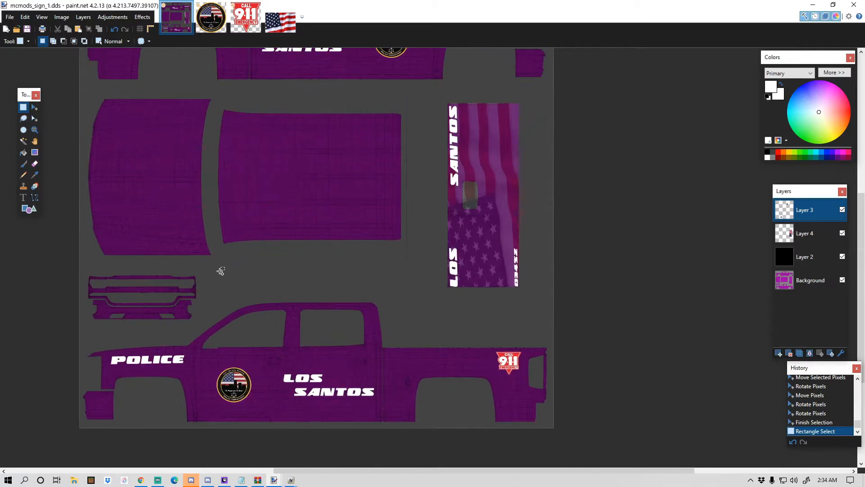
{"action": "scroll", "coordinate": [219, 269], "scroll_direction": "down", "scroll_amount": 4}
{"action": "scroll", "coordinate": [189, 225], "scroll_direction": "up", "scroll_amount": 2}
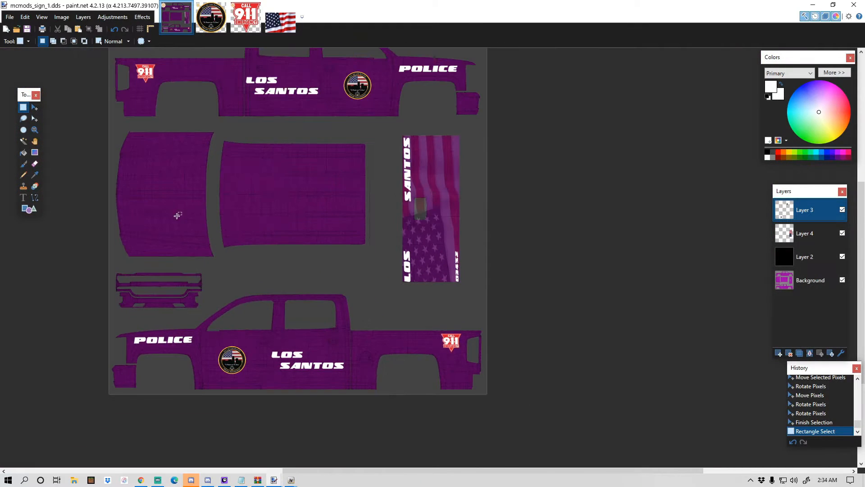
{"action": "scroll", "coordinate": [263, 193], "scroll_direction": "up", "scroll_amount": 2}
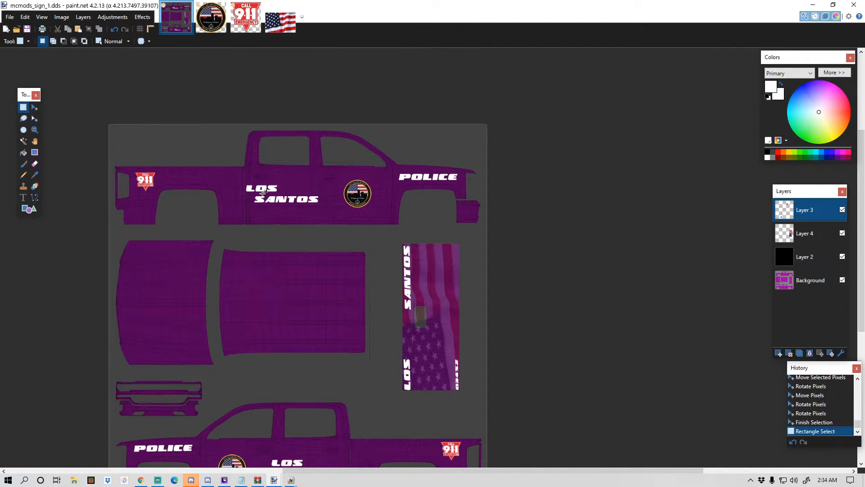
{"action": "scroll", "coordinate": [263, 193], "scroll_direction": "down", "scroll_amount": 2}
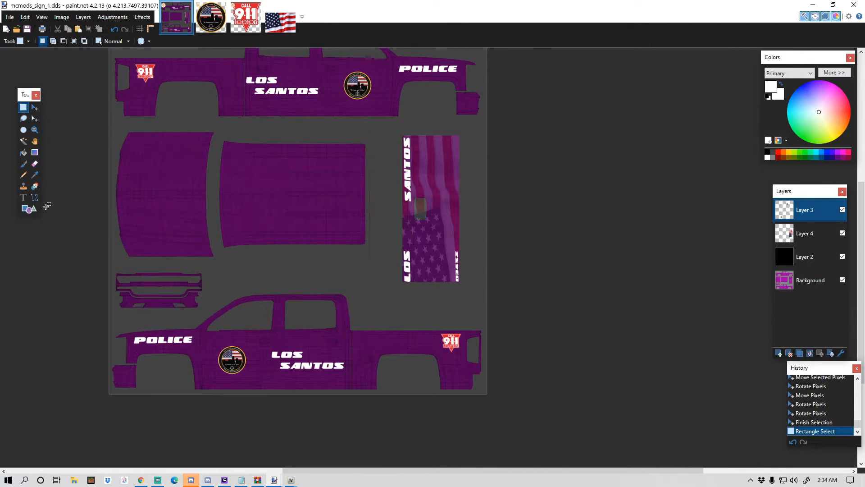
{"action": "scroll", "coordinate": [256, 214], "scroll_direction": "down", "scroll_amount": 2}
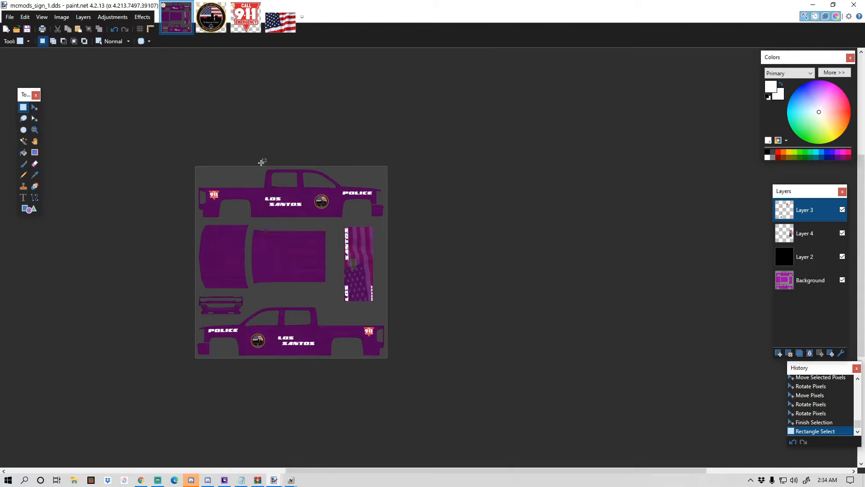
Step: Set Layer 2's opacity to 255 so the black base fully covers the template
{"action": "left_click", "coordinate": [805, 258]}
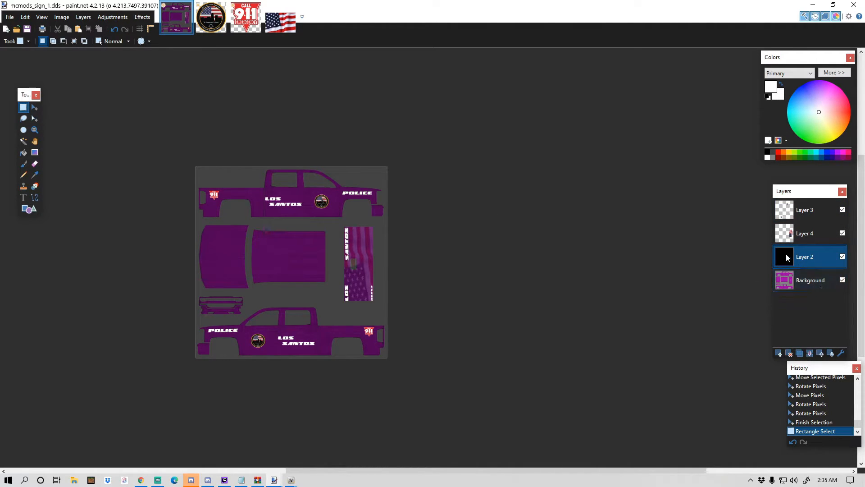
{"action": "left_click", "coordinate": [842, 352]}
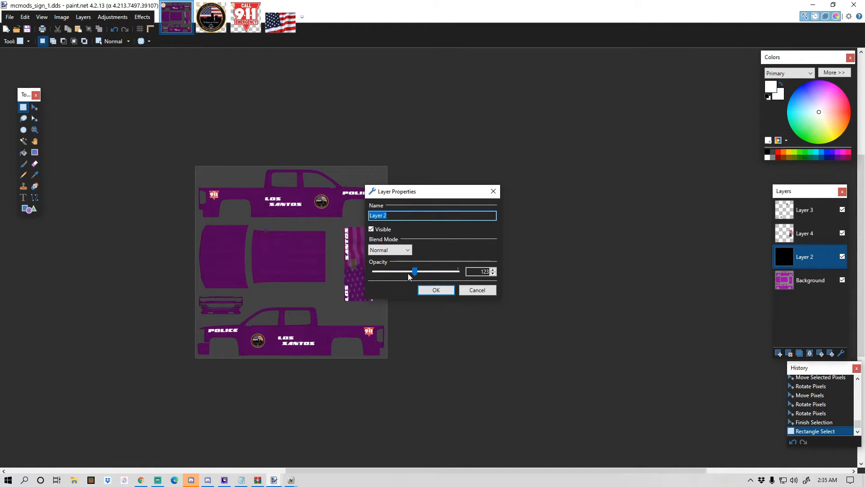
{"action": "left_click_drag", "start_coordinate": [414, 272], "coordinate": [457, 274]}
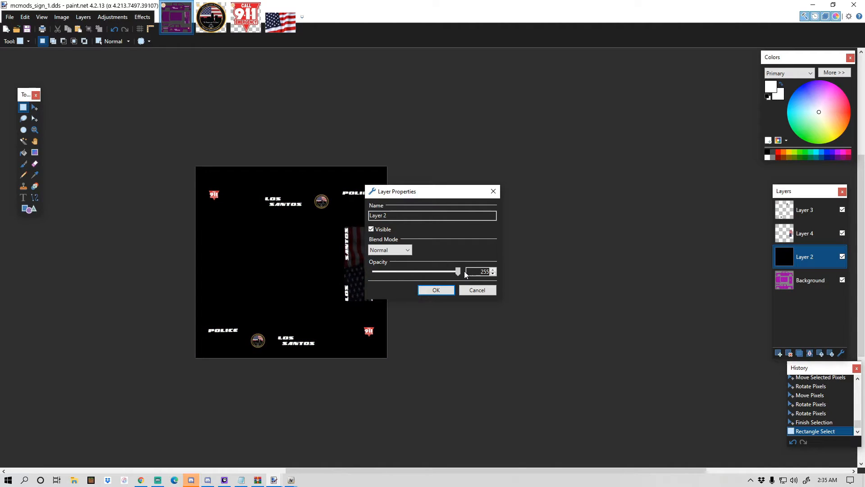
{"action": "left_click", "coordinate": [435, 292]}
{"action": "scroll", "coordinate": [228, 304], "scroll_direction": "up", "scroll_amount": 1}
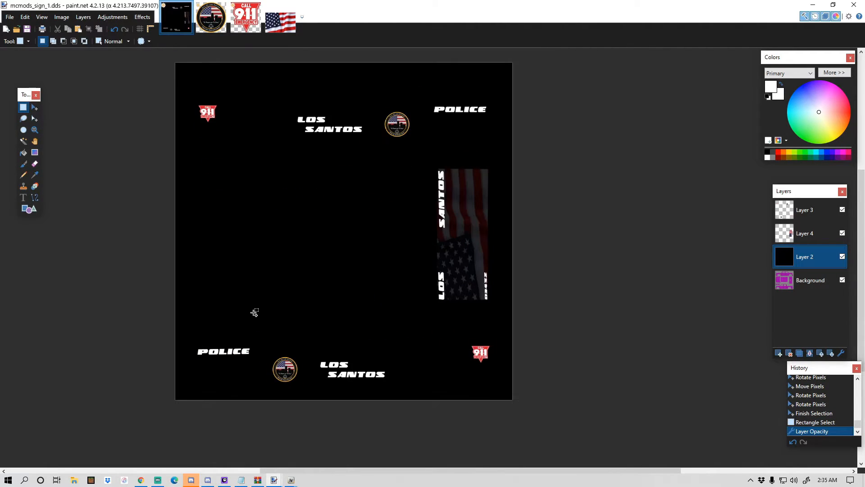
Step: Start saving the livery under a new file and go to the Pictures folder
{"action": "left_click", "coordinate": [10, 19]}
{"action": "left_click", "coordinate": [11, 20]}
{"action": "left_click", "coordinate": [11, 20]}
{"action": "left_click", "coordinate": [19, 86]}
{"action": "left_click", "coordinate": [150, 238]}
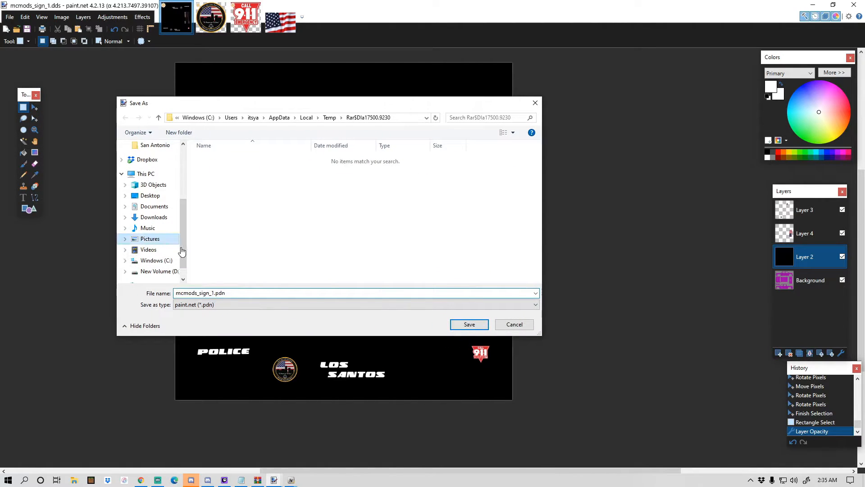
{"action": "scroll", "coordinate": [287, 211], "scroll_direction": "down", "scroll_amount": 1}
{"action": "scroll", "coordinate": [288, 212], "scroll_direction": "up", "scroll_amount": 1}
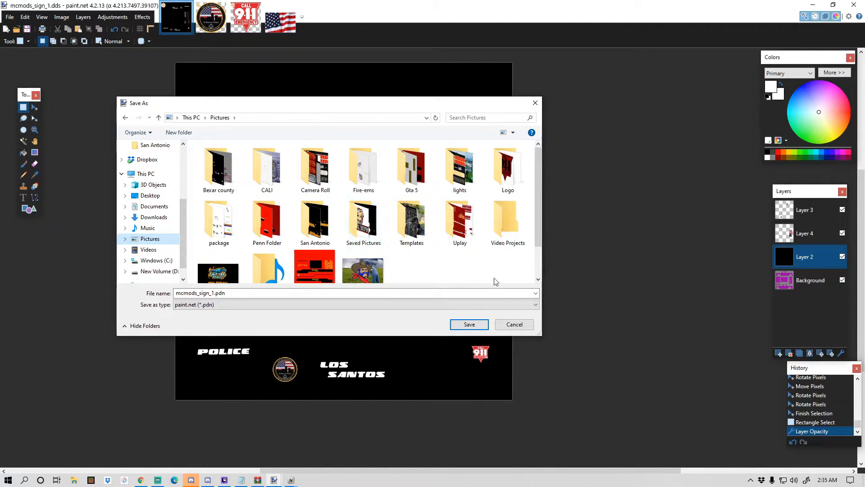
{"action": "scroll", "coordinate": [444, 265], "scroll_direction": "down", "scroll_amount": 1}
{"action": "scroll", "coordinate": [367, 259], "scroll_direction": "up", "scroll_amount": 1}
Step: Create a folder named Project inside Pictures and open it as the save location
{"action": "right_click", "coordinate": [405, 258]}
{"action": "mouse_move", "coordinate": [444, 366]}
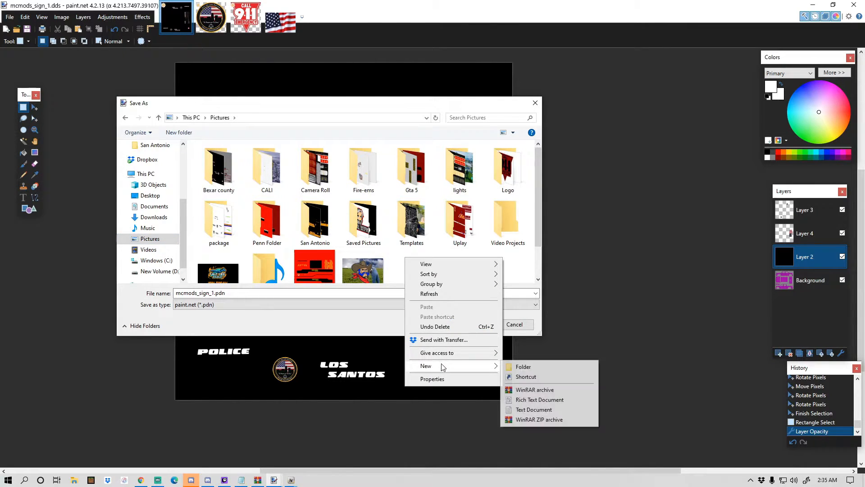
{"action": "left_click", "coordinate": [523, 367]}
{"action": "key", "text": "BackSpace"}
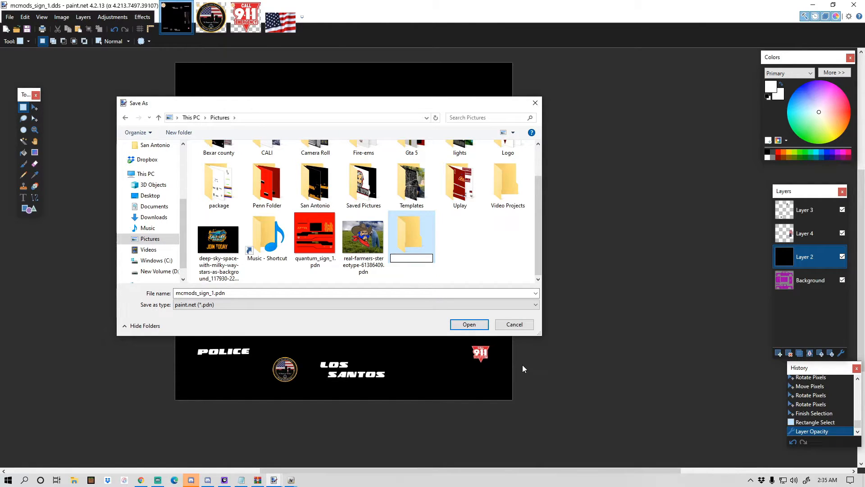
{"action": "type", "text": "Project"}
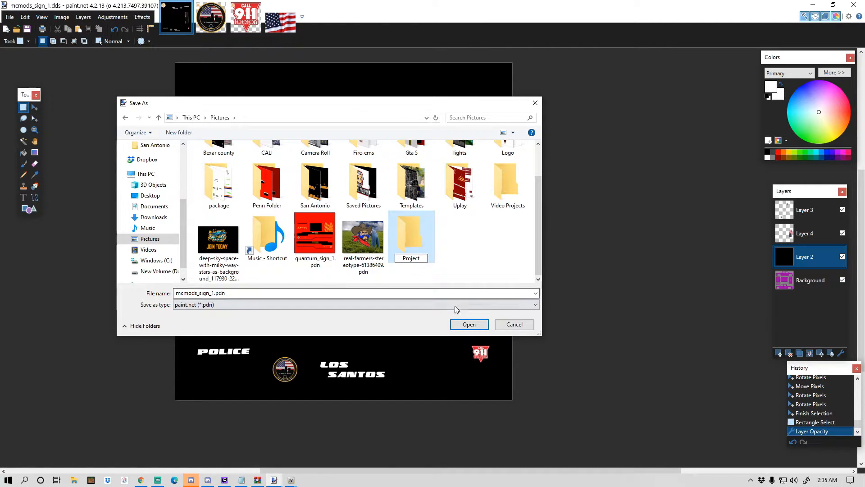
{"action": "double_click", "coordinate": [417, 245]}
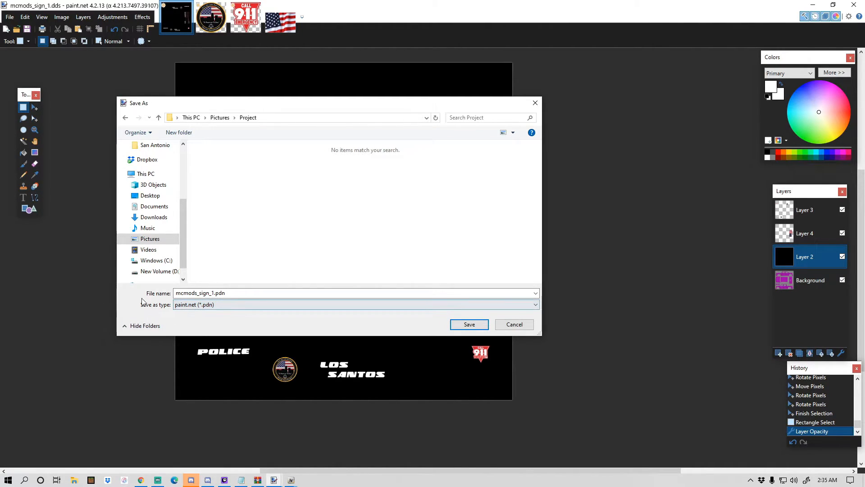
Step: Set the save format to PNG for the file mcmods_sign_1
{"action": "left_click", "coordinate": [189, 306]}
{"action": "left_click", "coordinate": [189, 320]}
{"action": "left_click", "coordinate": [192, 305]}
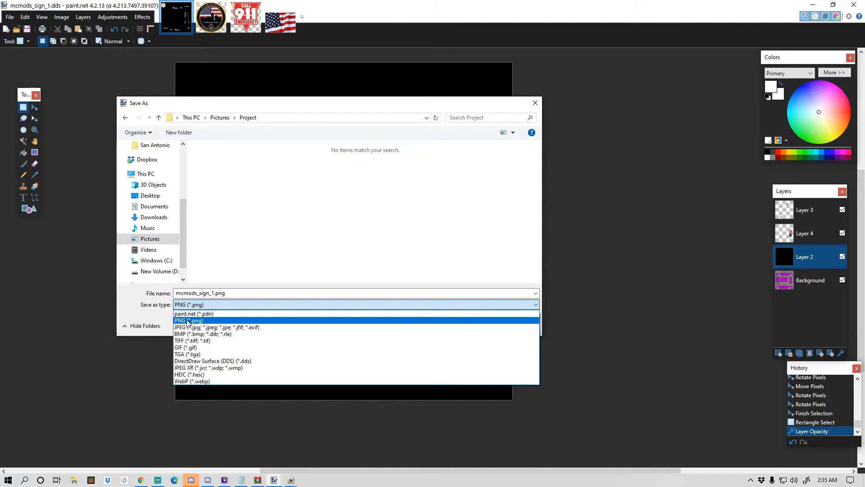
{"action": "left_click", "coordinate": [188, 321]}
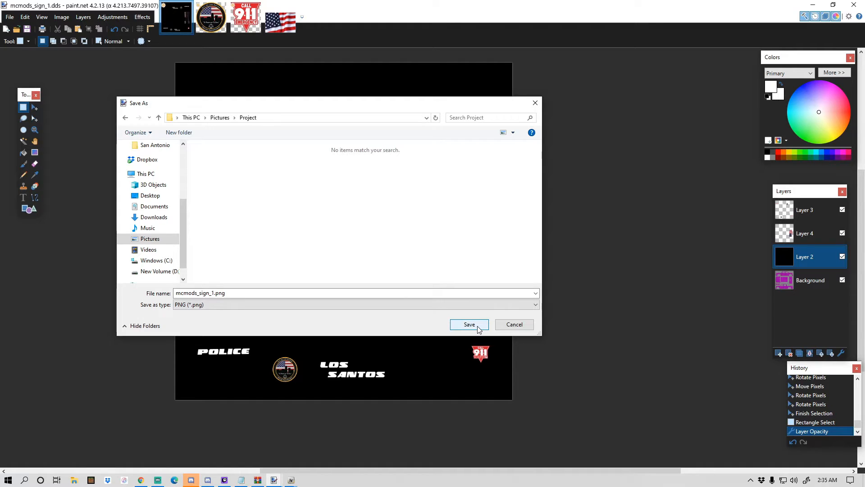
Step: Browse the Pictures folder's contents and return to the Project folder
{"action": "left_click", "coordinate": [149, 240]}
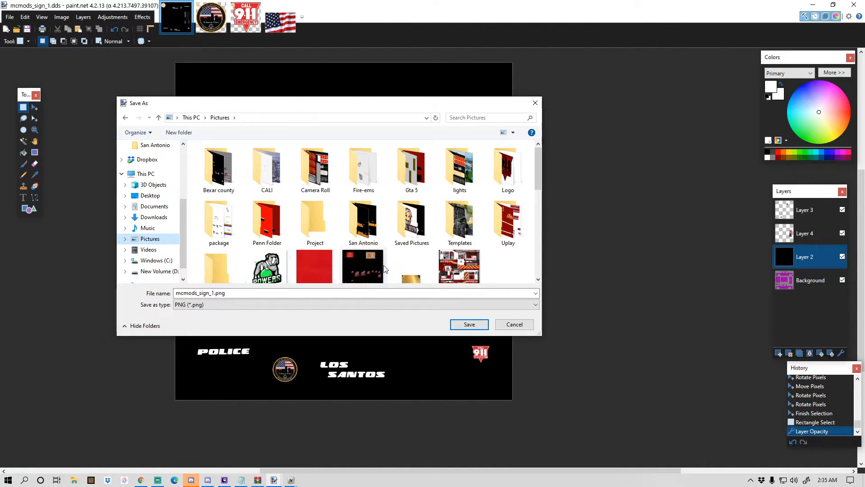
{"action": "scroll", "coordinate": [379, 267], "scroll_direction": "down", "scroll_amount": 10}
{"action": "scroll", "coordinate": [315, 216], "scroll_direction": "up", "scroll_amount": 12}
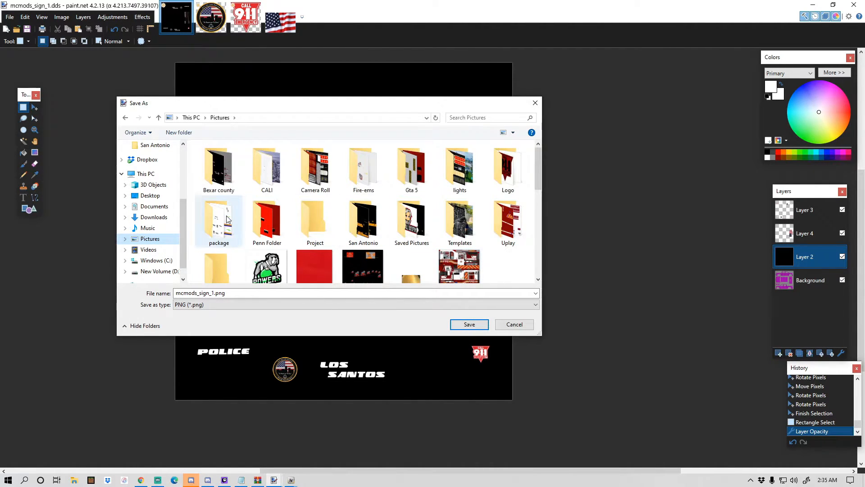
{"action": "scroll", "coordinate": [227, 220], "scroll_direction": "down", "scroll_amount": 1}
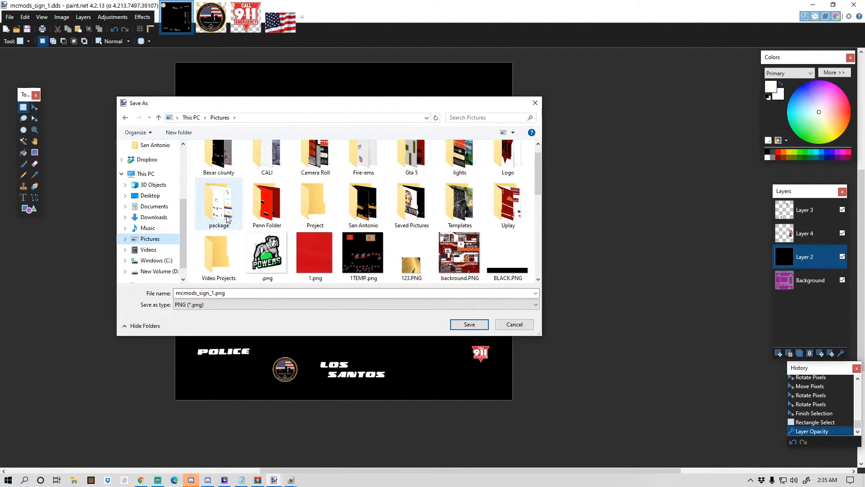
{"action": "double_click", "coordinate": [322, 210]}
Step: Save mcmods_sign_1.png with the default PNG settings, flattening the image, and clear any stray selection
{"action": "left_click", "coordinate": [469, 325]}
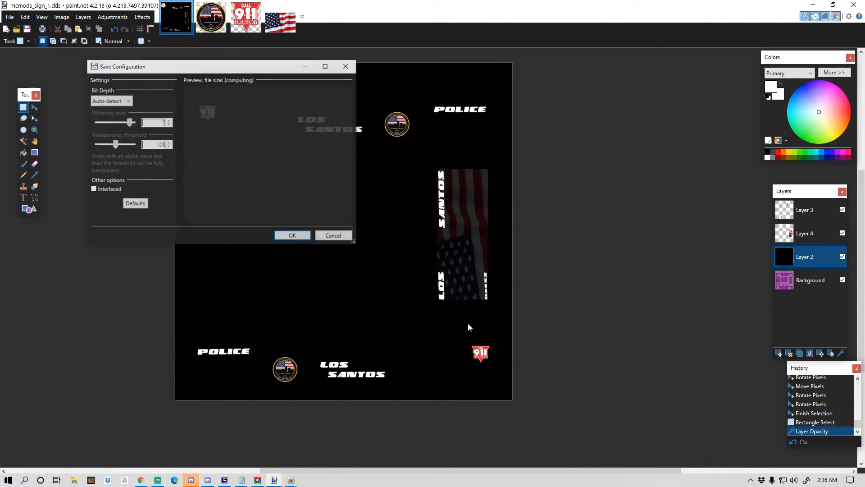
{"action": "left_click", "coordinate": [296, 237]}
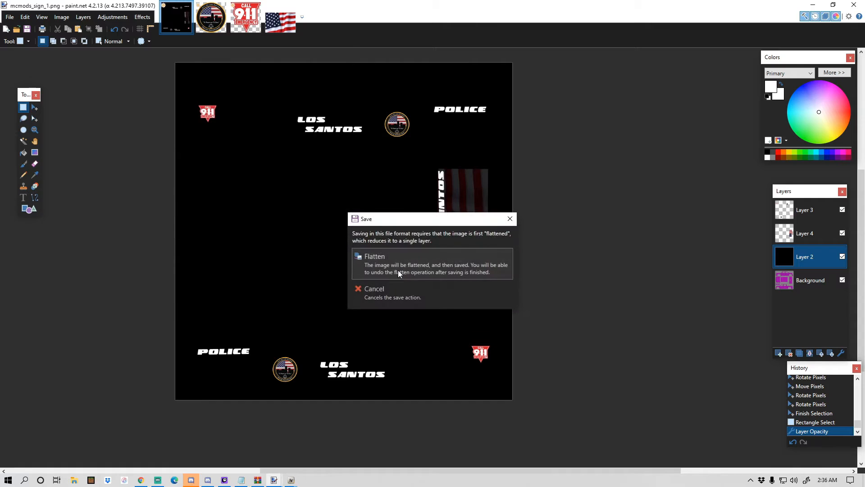
{"action": "left_click", "coordinate": [388, 260]}
{"action": "left_click_drag", "start_coordinate": [407, 368], "coordinate": [410, 370]}
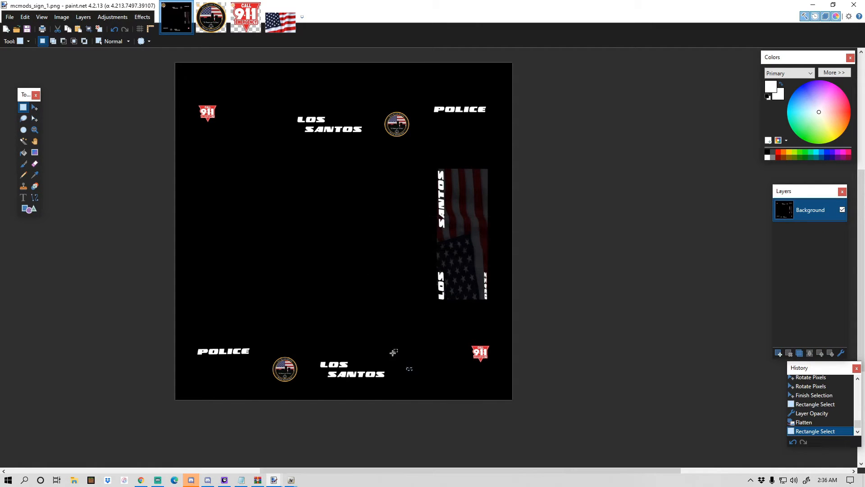
{"action": "left_click", "coordinate": [549, 359]}
Step: Minimise paint.net and the browser, and switch to the OpenIV texture editor showing 17silv.ytd
{"action": "left_click", "coordinate": [813, 5]}
{"action": "left_click_drag", "start_coordinate": [829, 11], "coordinate": [733, 20]}
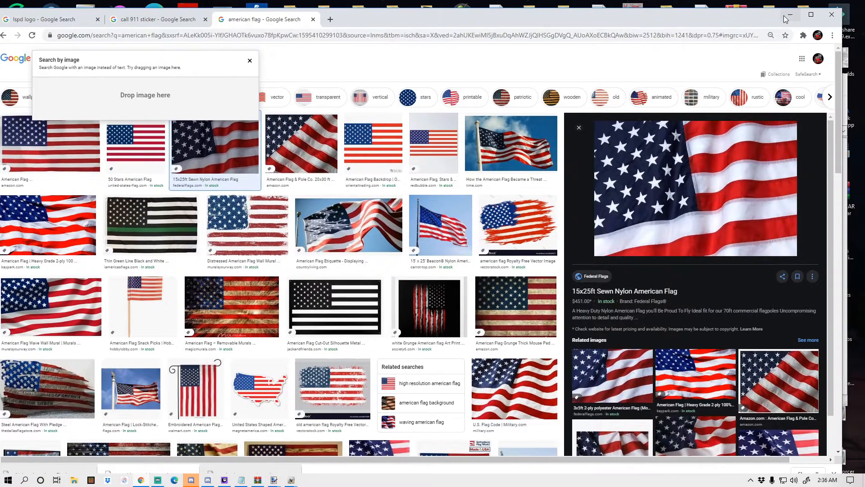
{"action": "left_click", "coordinate": [783, 15]}
{"action": "left_click", "coordinate": [299, 277]}
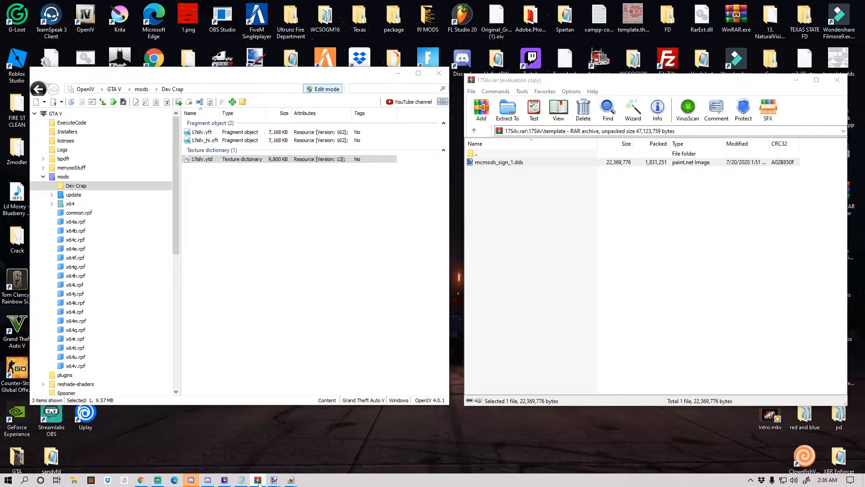
{"action": "mouse_move", "coordinate": [291, 480]}
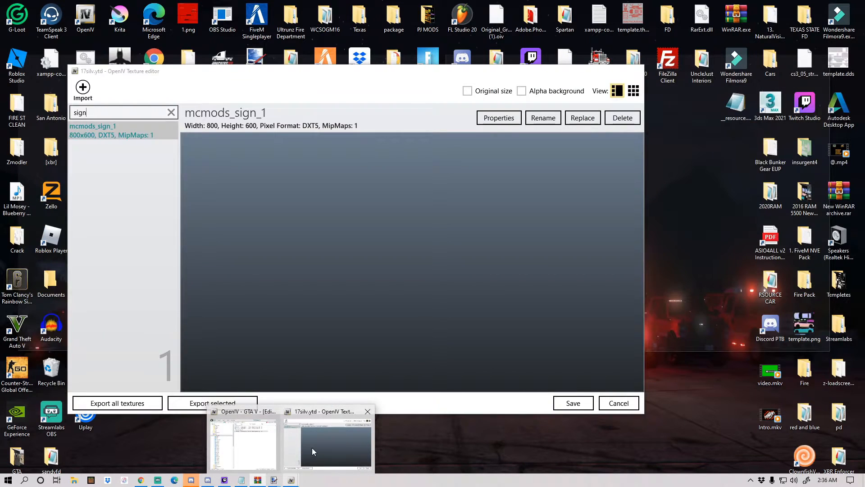
{"action": "left_click", "coordinate": [313, 451]}
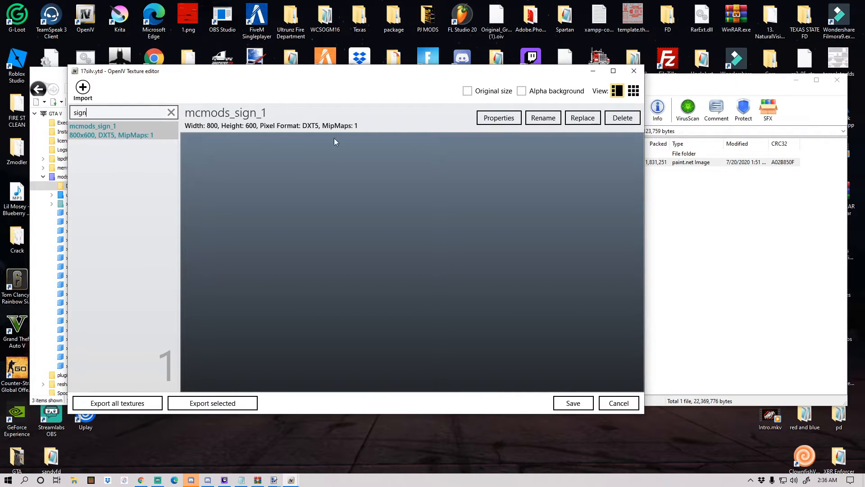
Step: Replace the mcmods_sign_1 texture with mcmods_sign_1.png from the Project folder in Pictures and save the texture dictionary
{"action": "left_click", "coordinate": [585, 117]}
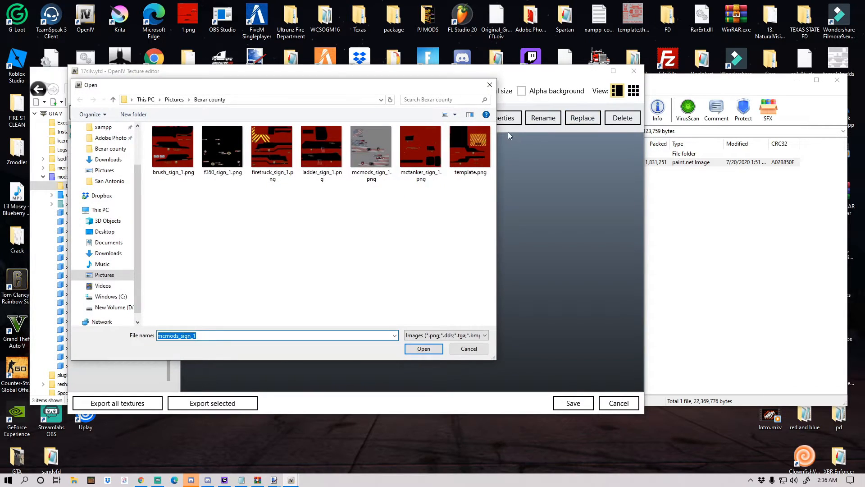
{"action": "key", "text": "Return"}
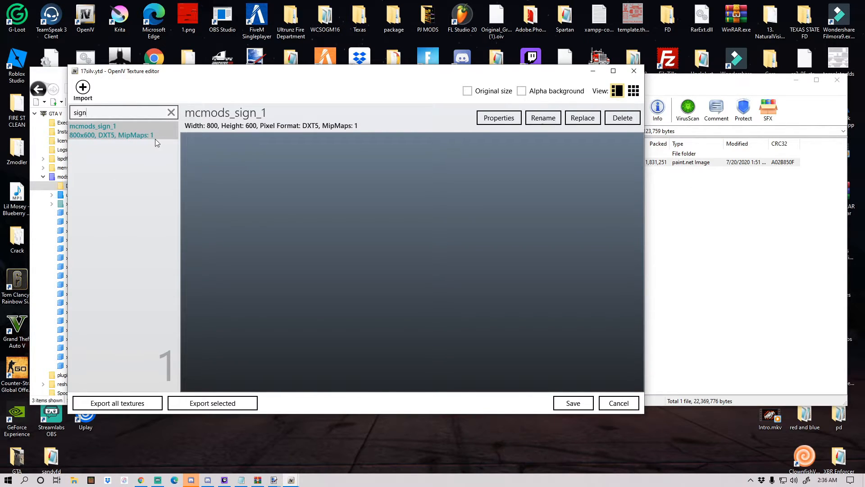
{"action": "left_click", "coordinate": [582, 118]}
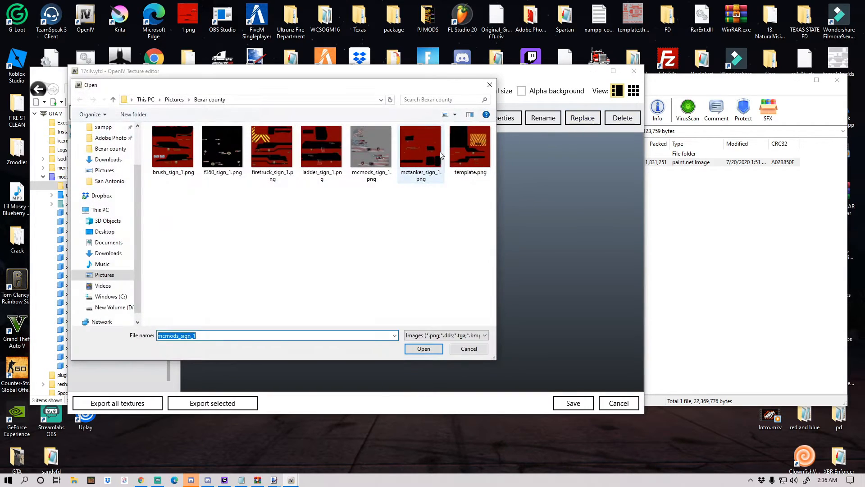
{"action": "left_click", "coordinate": [174, 99]}
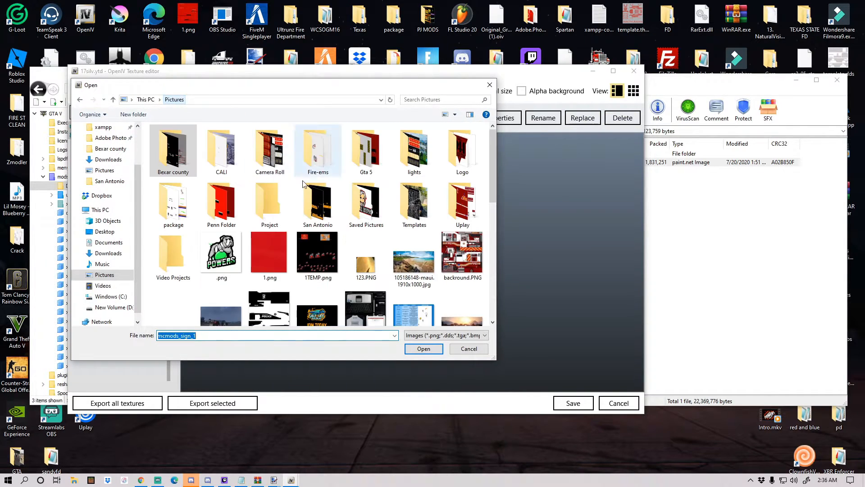
{"action": "left_click", "coordinate": [277, 218]}
{"action": "double_click", "coordinate": [276, 218]}
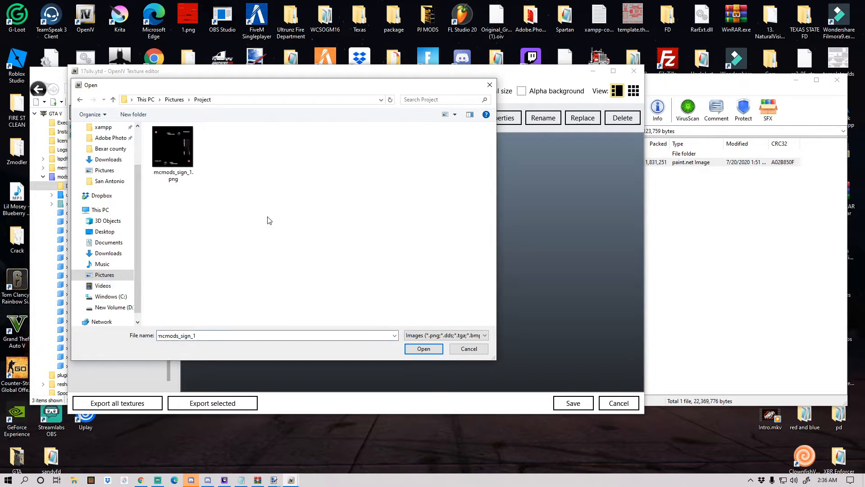
{"action": "left_click", "coordinate": [176, 165]}
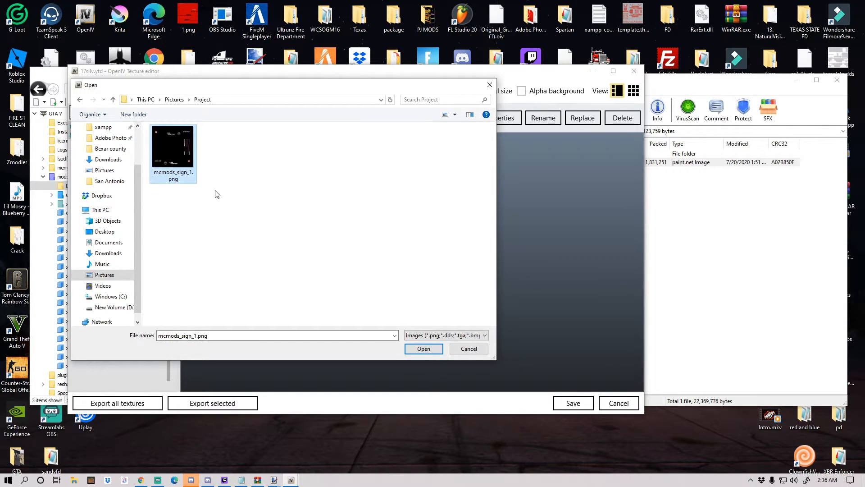
{"action": "left_click", "coordinate": [423, 349]}
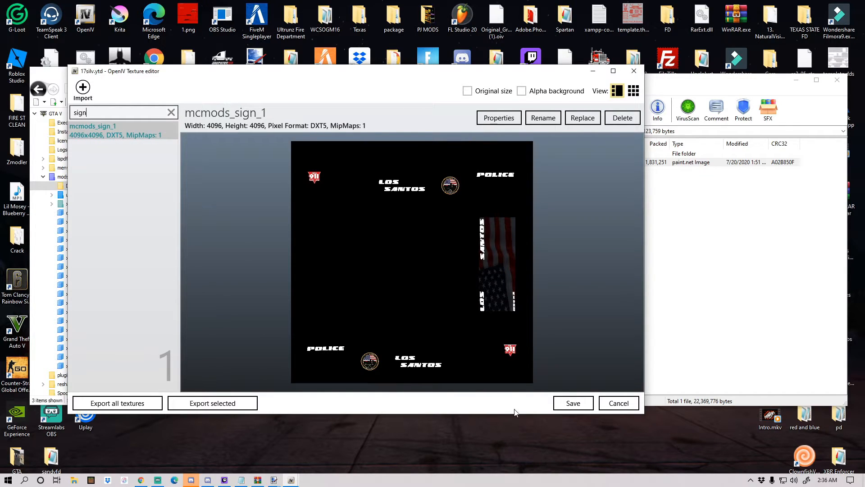
{"action": "left_click", "coordinate": [568, 406]}
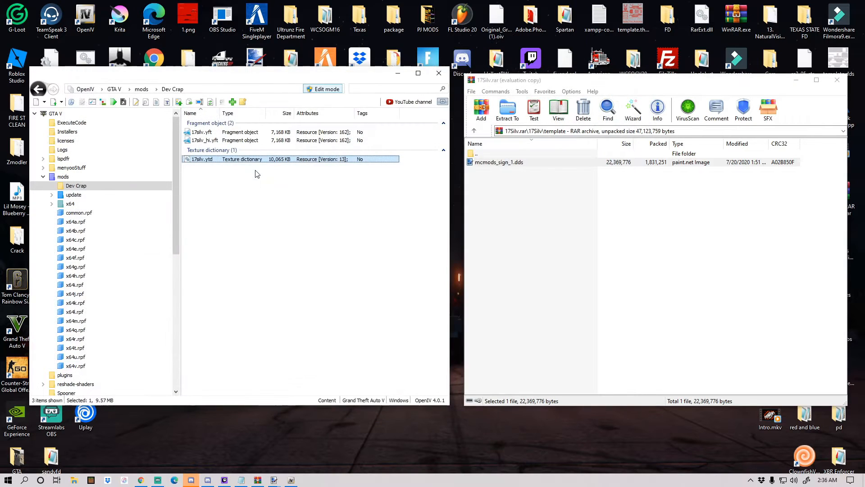
Step: Open the 17silv.yft model in the viewer, inspect the livery from the rear and both sides, and close the viewer
{"action": "double_click", "coordinate": [230, 135]}
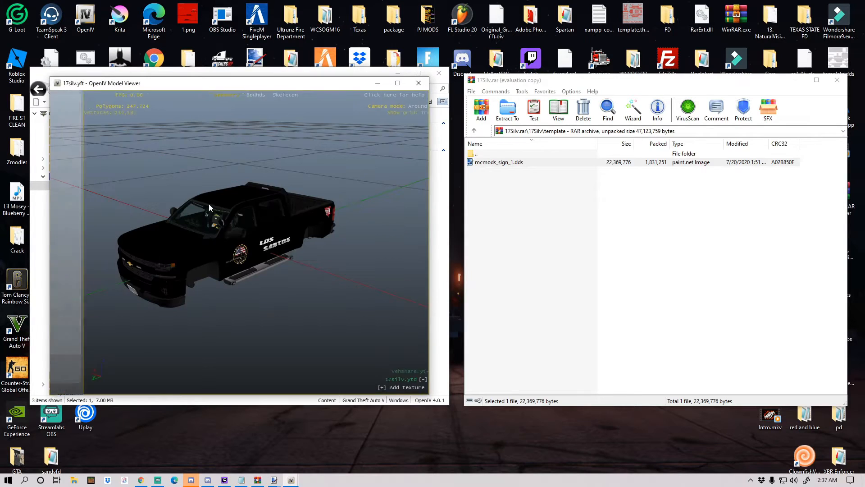
{"action": "left_click_drag", "start_coordinate": [188, 233], "coordinate": [243, 247]}
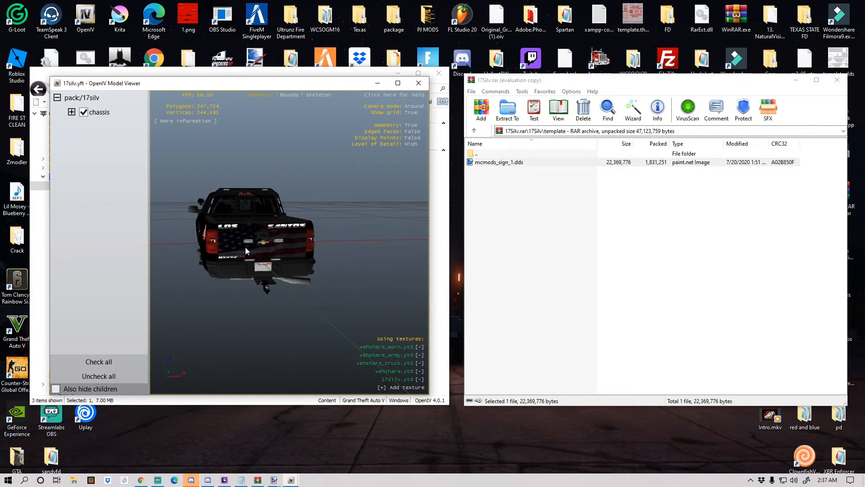
{"action": "scroll", "coordinate": [245, 247], "scroll_direction": "up", "scroll_amount": 1}
{"action": "left_click_drag", "start_coordinate": [293, 253], "coordinate": [234, 245]}
{"action": "scroll", "coordinate": [258, 247], "scroll_direction": "up", "scroll_amount": 3}
{"action": "scroll", "coordinate": [291, 249], "scroll_direction": "down", "scroll_amount": 4}
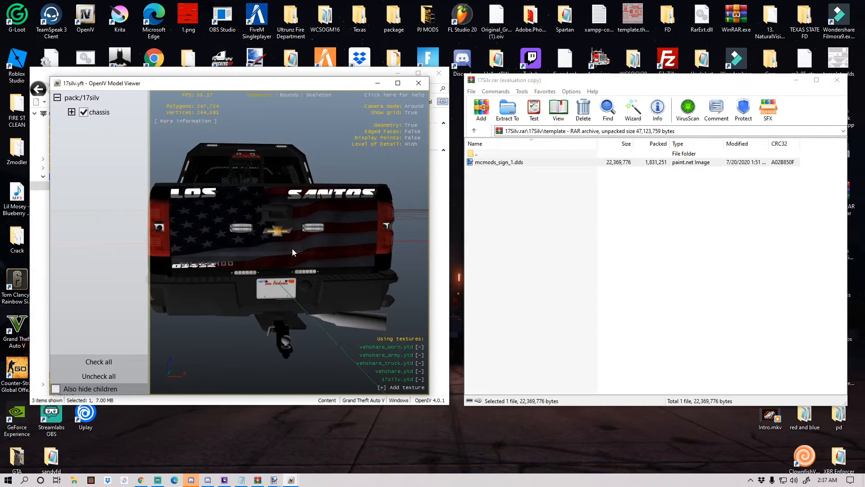
{"action": "left_click_drag", "start_coordinate": [293, 247], "coordinate": [329, 270]}
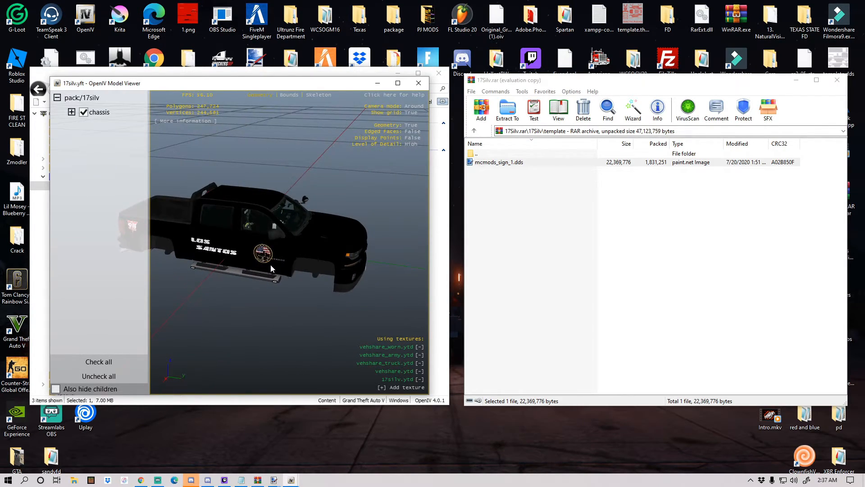
{"action": "left_click", "coordinate": [415, 84]}
Step: Extract the 17Silv folder from the 17Silv.rar archive to an empty spot on the desktop and close the archive
{"action": "left_click", "coordinate": [542, 305]}
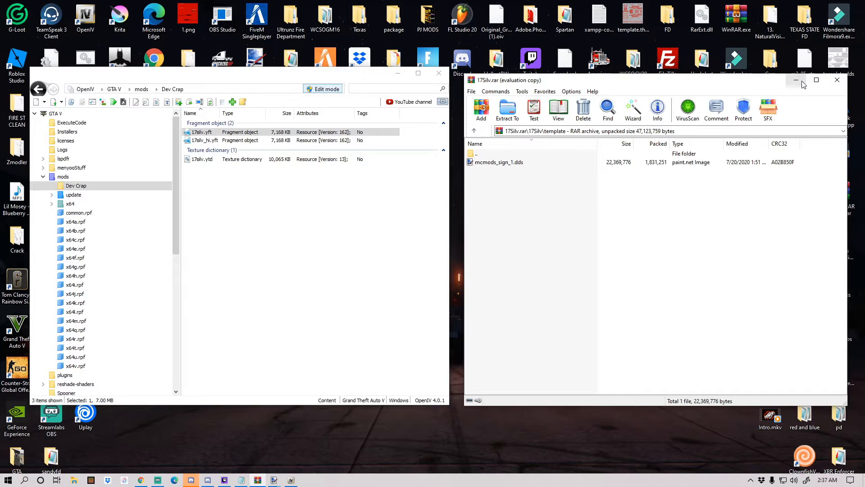
{"action": "left_click", "coordinate": [475, 132]}
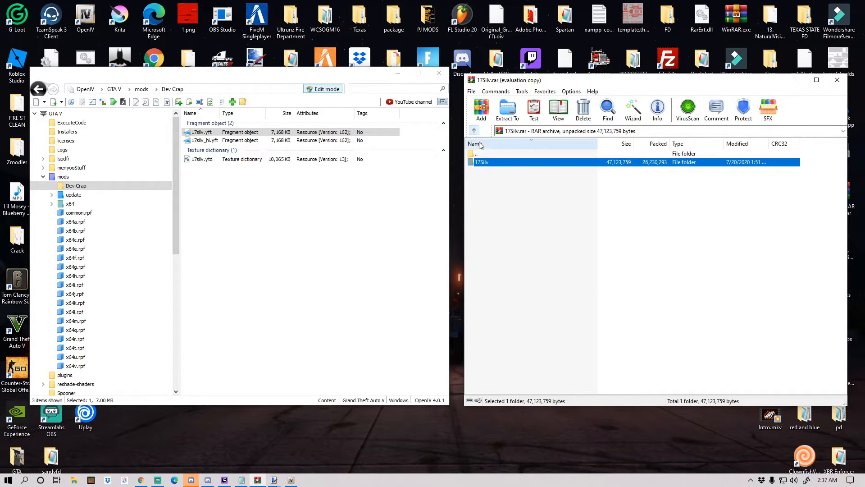
{"action": "left_click_drag", "start_coordinate": [492, 165], "coordinate": [702, 405]}
{"action": "left_click_drag", "start_coordinate": [729, 452], "coordinate": [711, 444]}
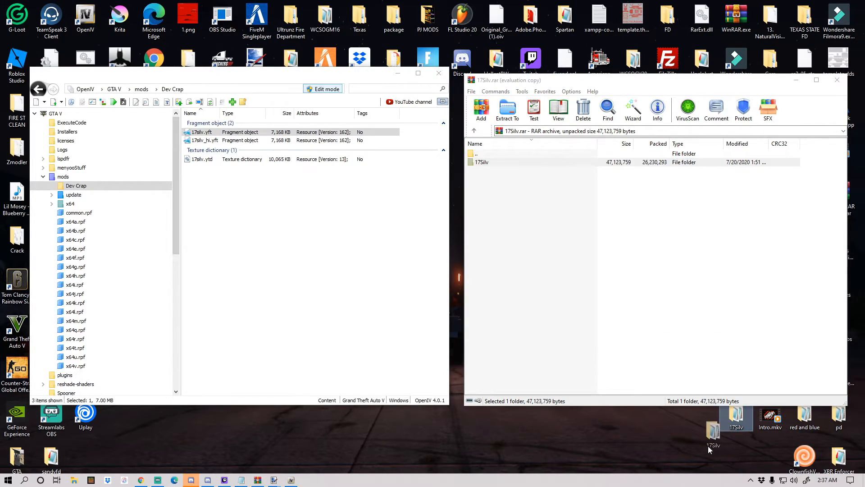
{"action": "left_click_drag", "start_coordinate": [642, 453], "coordinate": [576, 447]}
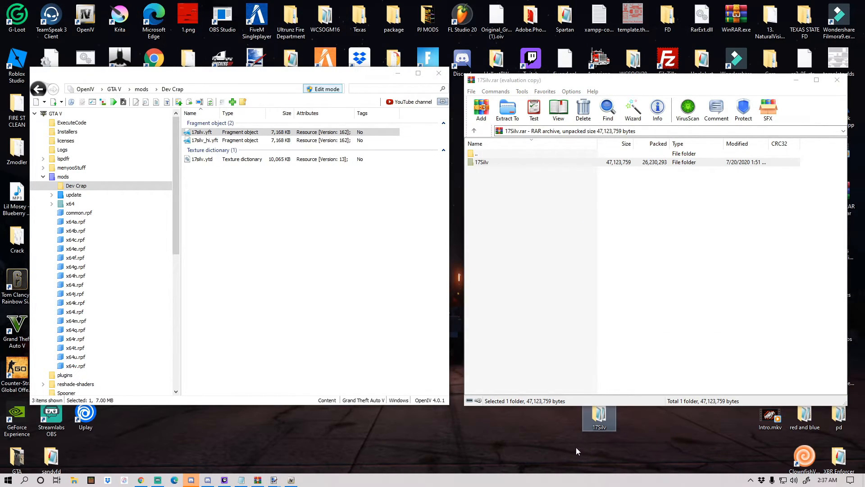
{"action": "left_click", "coordinate": [836, 80]}
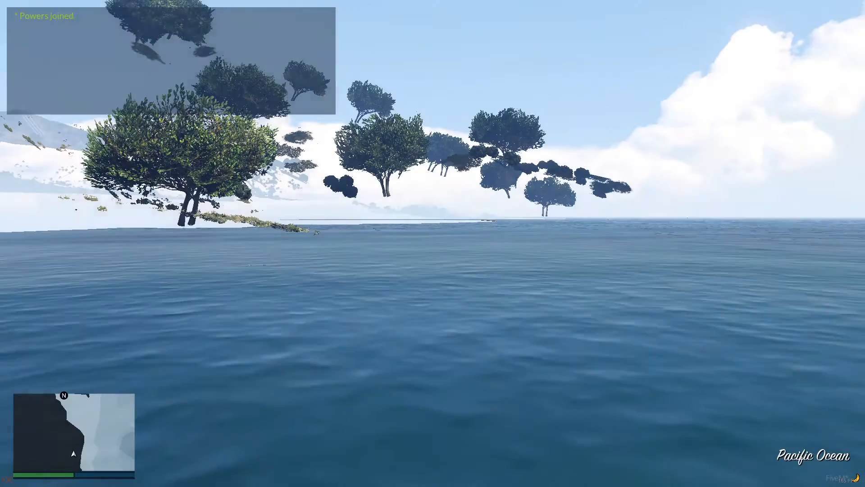
Step: Try to create a folder named [plugins] in the server's resources folder, and delete the new folder
{"action": "left_click_drag", "start_coordinate": [0, 26], "coordinate": [460, 10]}
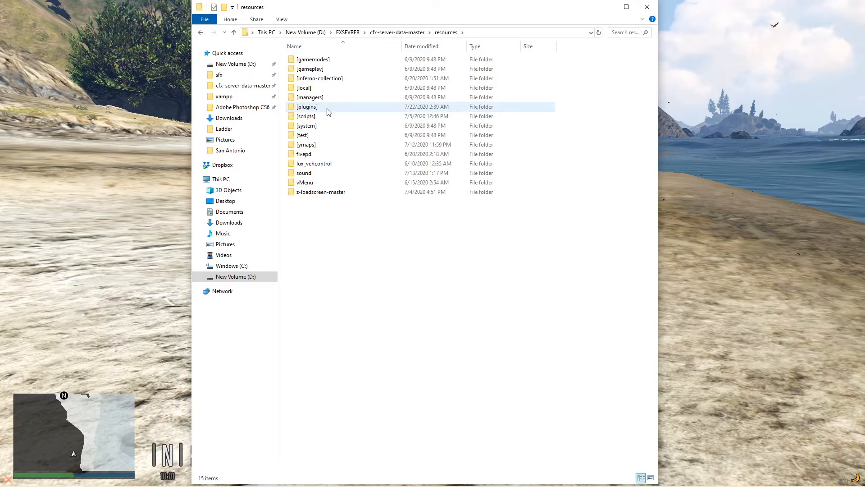
{"action": "right_click", "coordinate": [319, 246]}
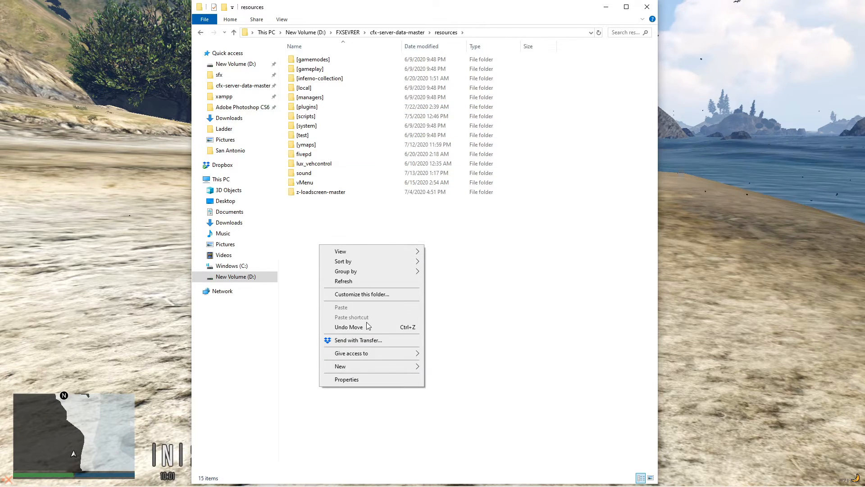
{"action": "mouse_move", "coordinate": [376, 371]}
{"action": "left_click", "coordinate": [432, 366]}
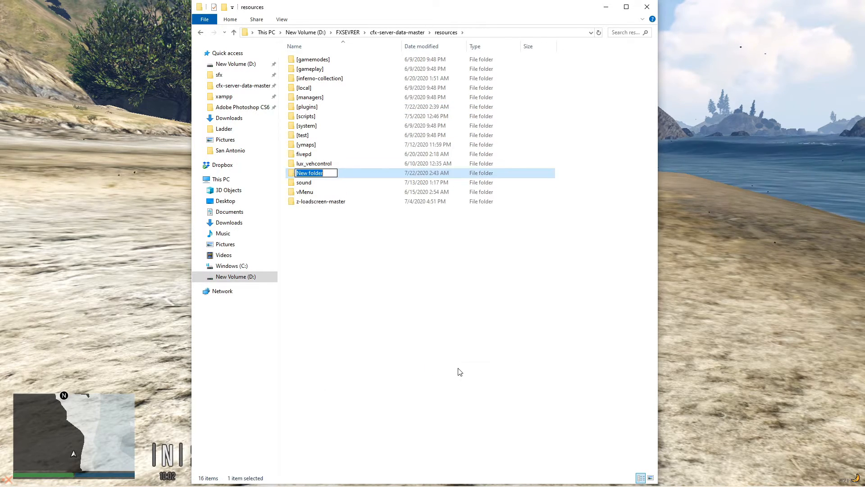
{"action": "key", "text": "BackSpace"}
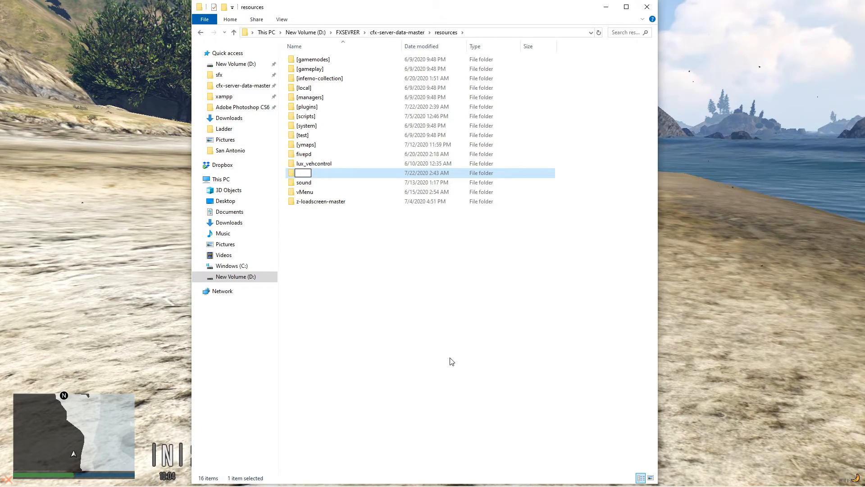
{"action": "type", "text": "[Plugins"}
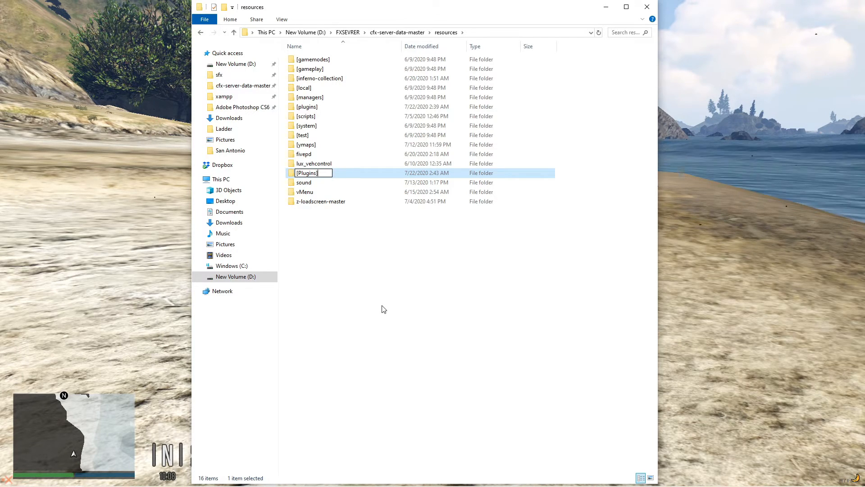
{"action": "left_click", "coordinate": [302, 172]}
{"action": "key", "text": "BackSpace"}
{"action": "type", "text": "p"}
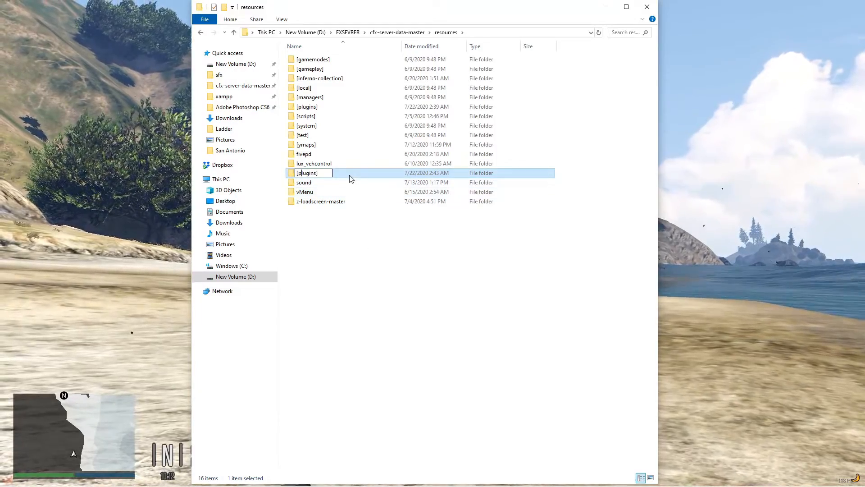
{"action": "key", "text": "Return"}
{"action": "left_click", "coordinate": [505, 338]}
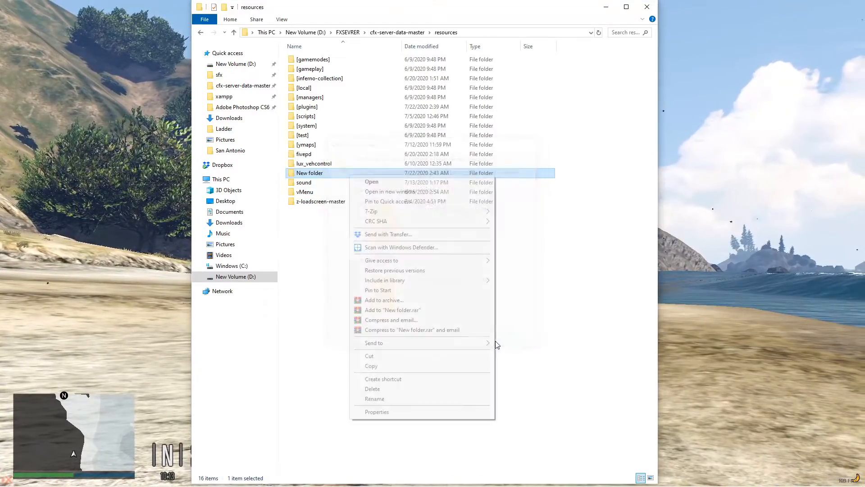
{"action": "left_click", "coordinate": [376, 390]}
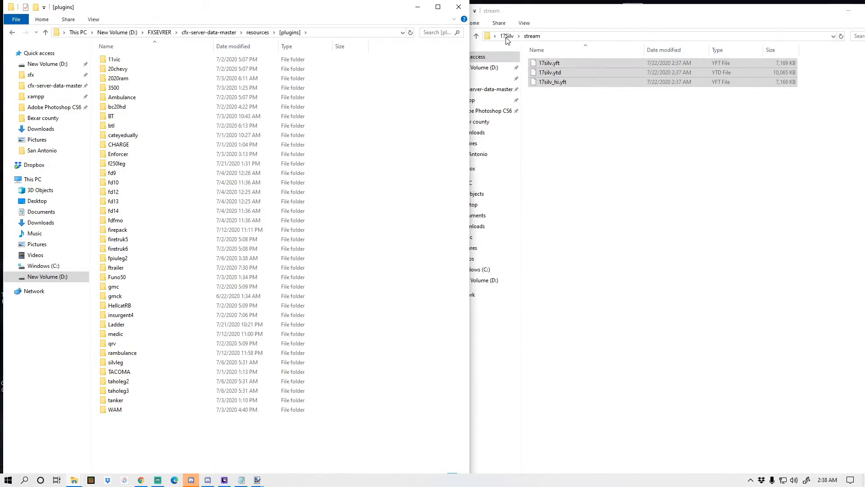
Step: Go up from stream to the 17Silv folder, review its meta files and the __resource.lua contents, and close the file
{"action": "left_click", "coordinate": [507, 36]}
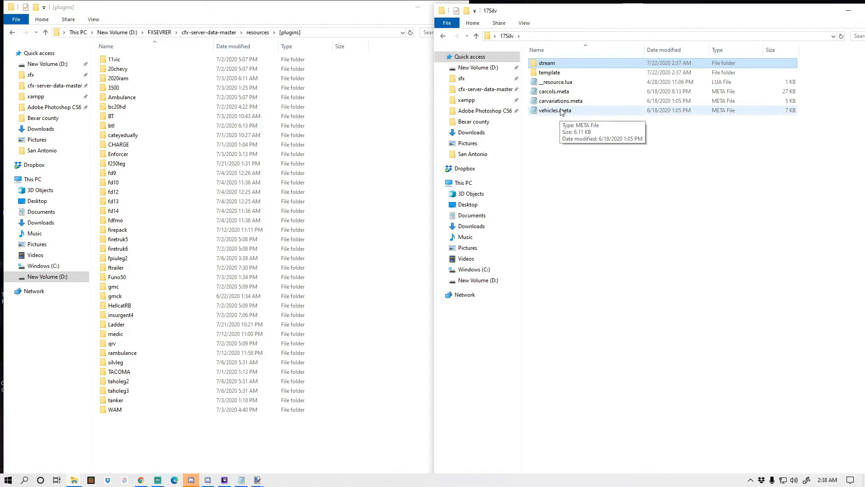
{"action": "left_click_drag", "start_coordinate": [551, 123], "coordinate": [561, 92]}
{"action": "right_click", "coordinate": [558, 142]}
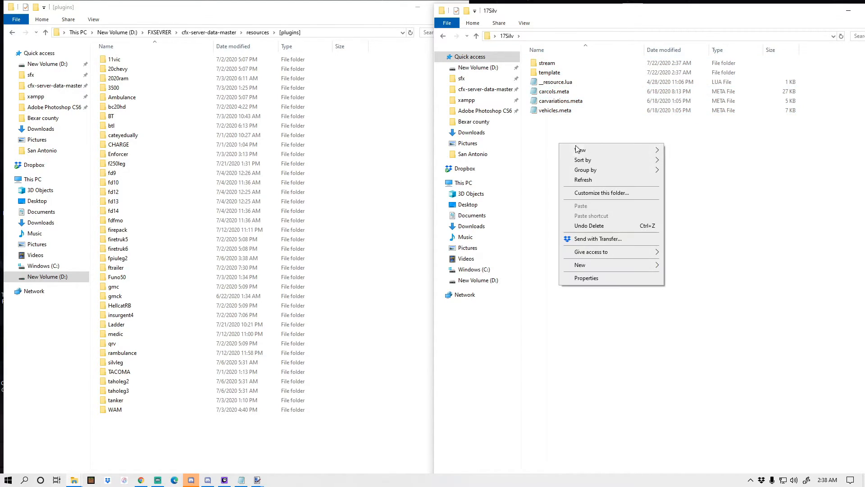
{"action": "left_click", "coordinate": [547, 261]}
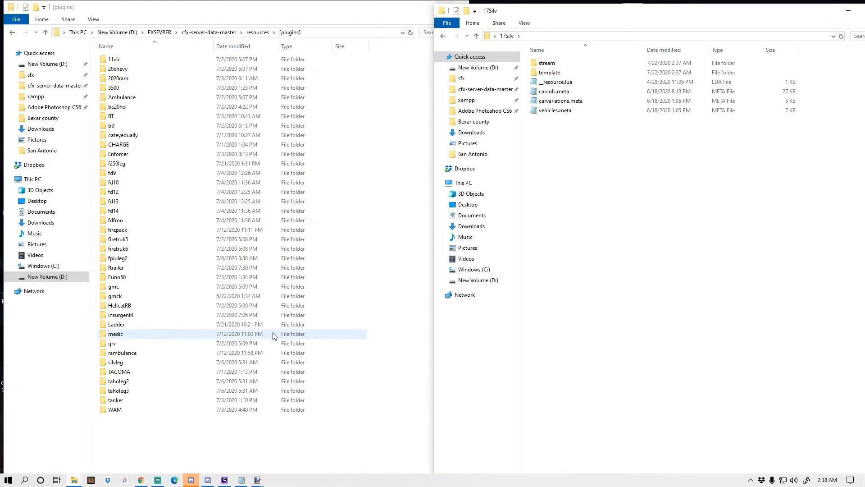
{"action": "double_click", "coordinate": [586, 83]}
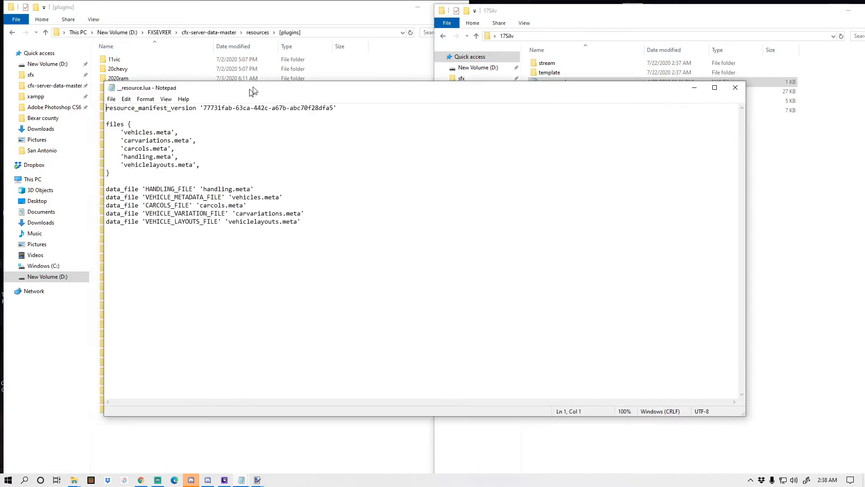
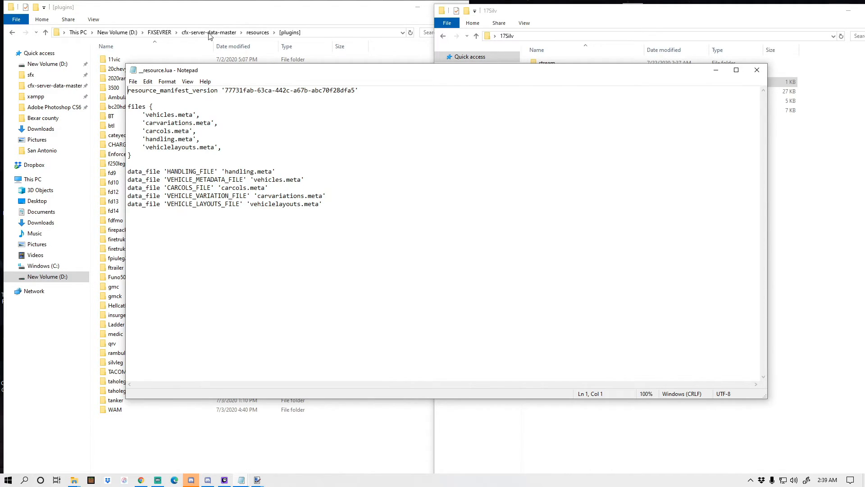
{"action": "left_click_drag", "start_coordinate": [235, 75], "coordinate": [200, 152]}
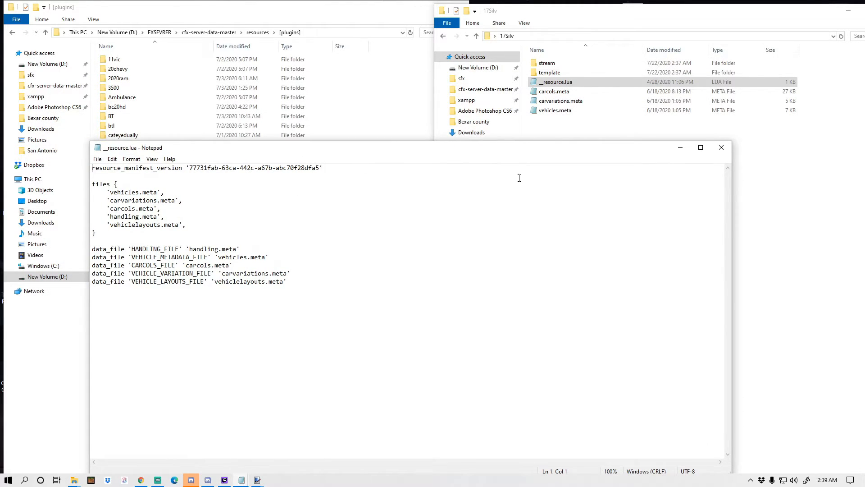
{"action": "left_click", "coordinate": [721, 147]}
Step: Open the Ladder plugin's __resource.lua and review its file entries and client_script section
{"action": "left_click", "coordinate": [170, 329]}
{"action": "double_click", "coordinate": [169, 329]}
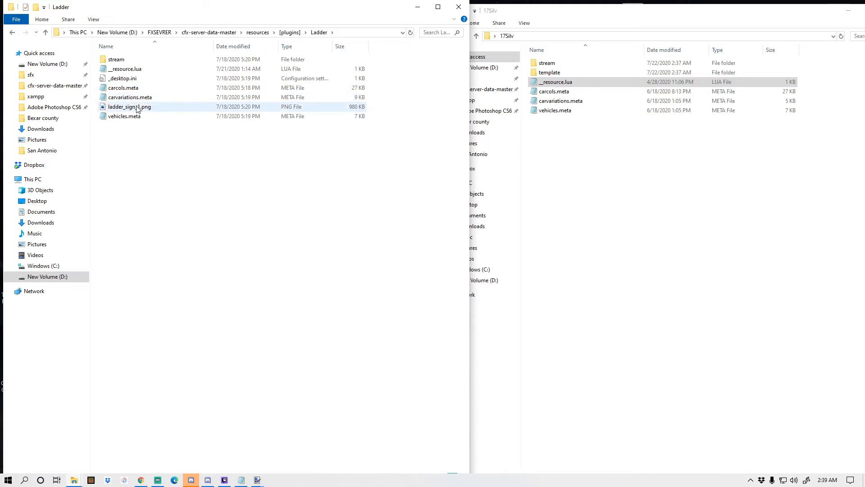
{"action": "double_click", "coordinate": [132, 71]}
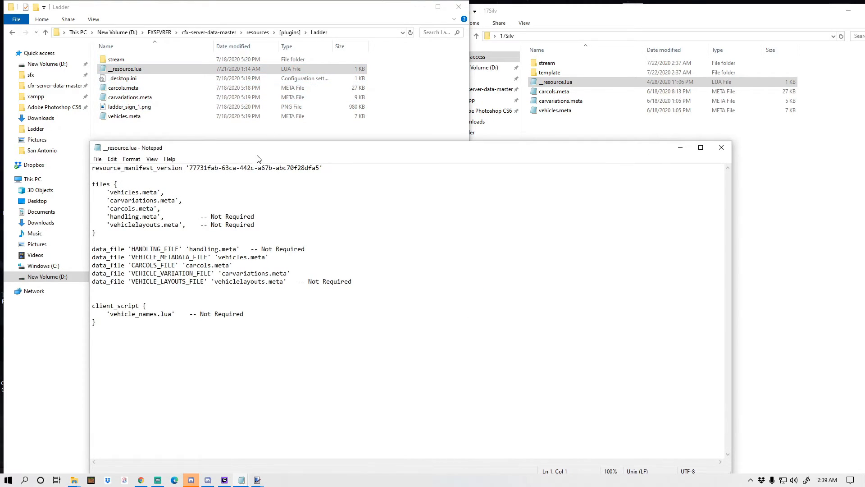
{"action": "left_click_drag", "start_coordinate": [258, 147], "coordinate": [264, 63]}
{"action": "left_click", "coordinate": [159, 251]}
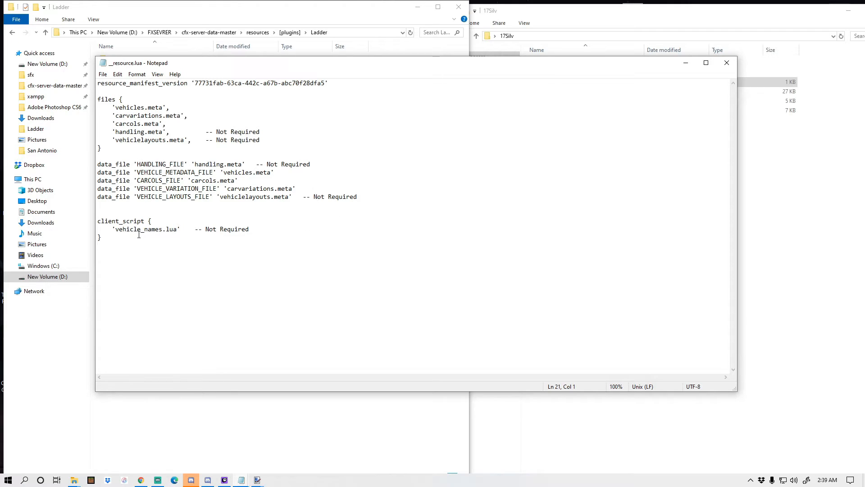
Step: Remove the "-- Not Required" comment after 'vehicle_names.lua' and close the file without saving the change
{"action": "left_click_drag", "start_coordinate": [187, 229], "coordinate": [271, 231]}
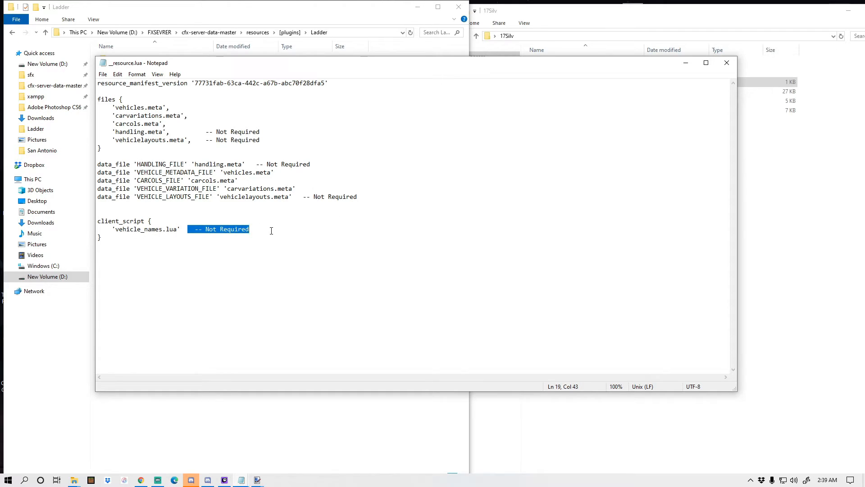
{"action": "key", "text": "BackSpace"}
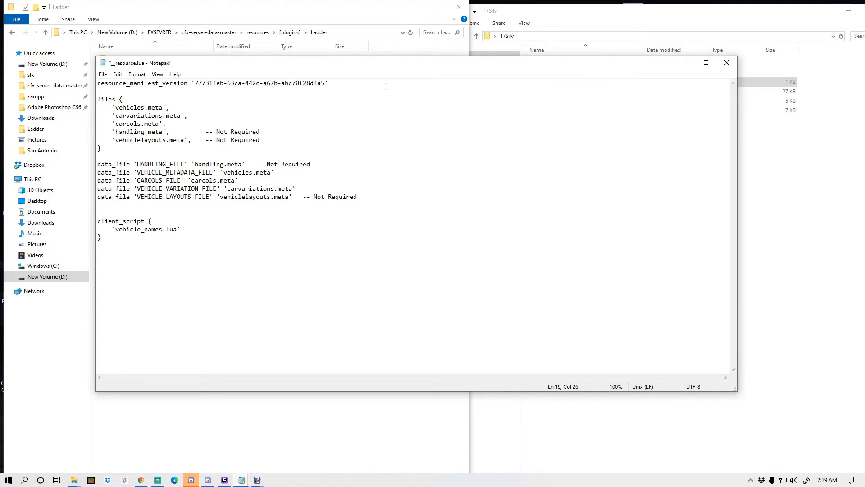
{"action": "left_click", "coordinate": [726, 62]}
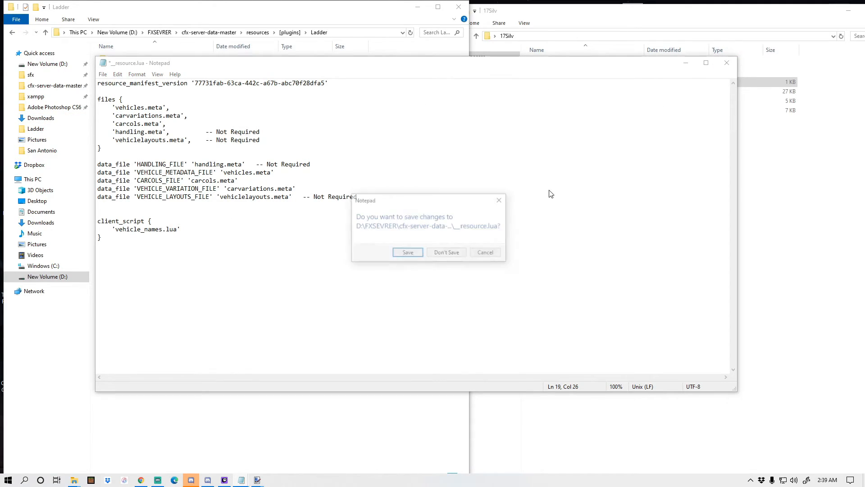
{"action": "left_click", "coordinate": [436, 256]}
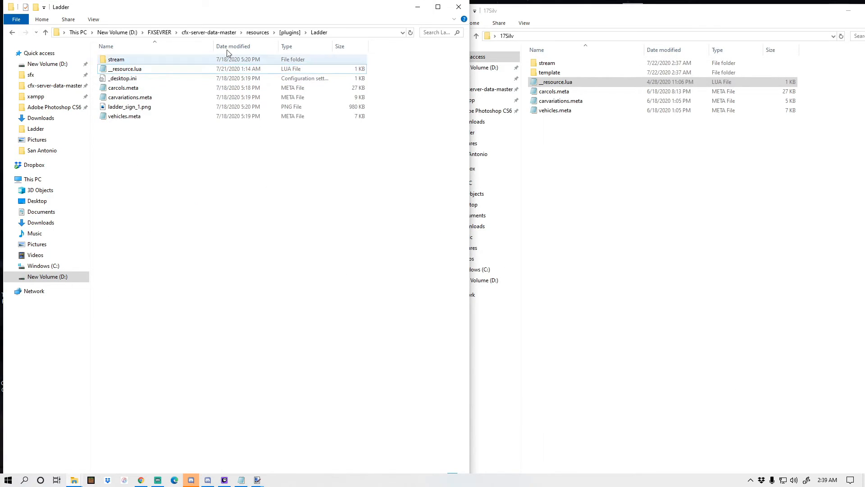
Step: Return to the [plugins] folder, check the contents of 17Silv's template folder, and go back to 17Silv
{"action": "left_click", "coordinate": [290, 32]}
{"action": "left_click", "coordinate": [602, 158]}
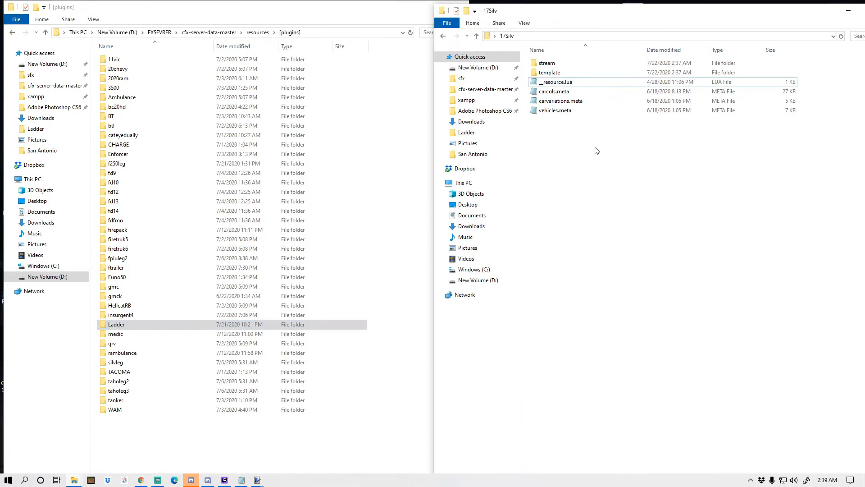
{"action": "double_click", "coordinate": [559, 73]}
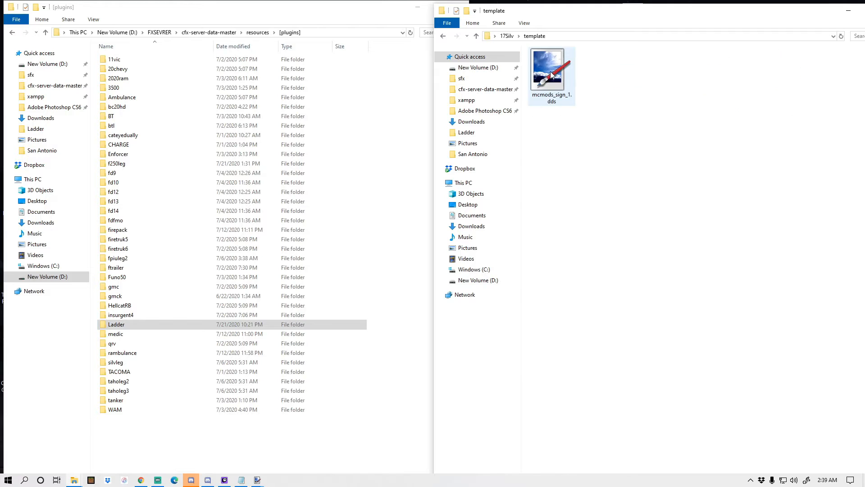
{"action": "left_click", "coordinate": [476, 36]}
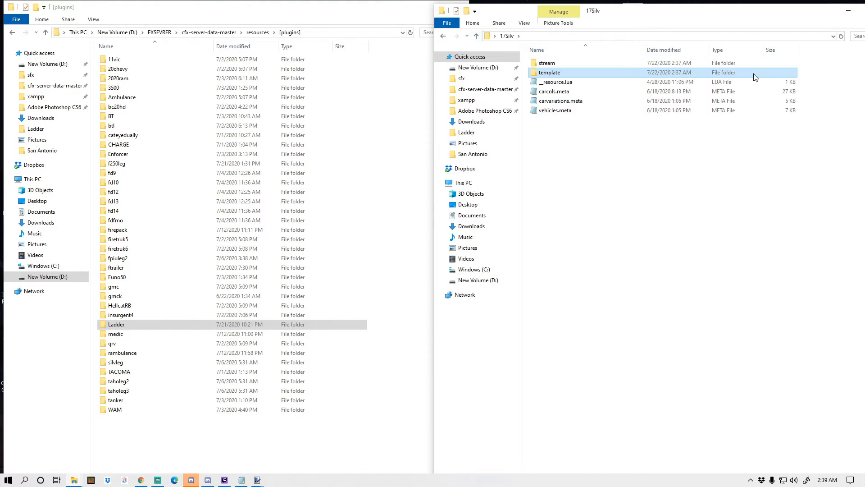
Step: Clear the 17Silv window away and move the 17Silv folder from the desktop into the server's [plugins] folder
{"action": "left_click_drag", "start_coordinate": [797, 16], "coordinate": [667, 20]}
{"action": "left_click", "coordinate": [759, 13]}
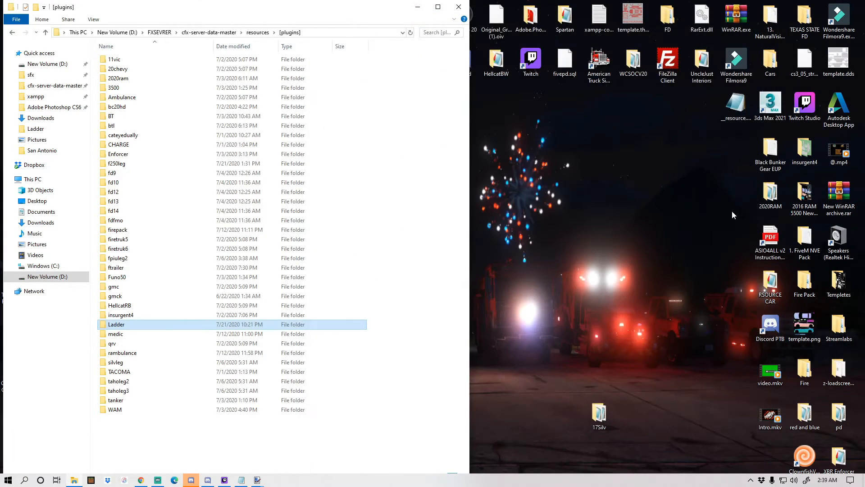
{"action": "left_click_drag", "start_coordinate": [599, 412], "coordinate": [452, 364]}
Step: Check the contents of the moved 17Silv folder and its stream folder, and return to [plugins]
{"action": "right_click", "coordinate": [155, 425]}
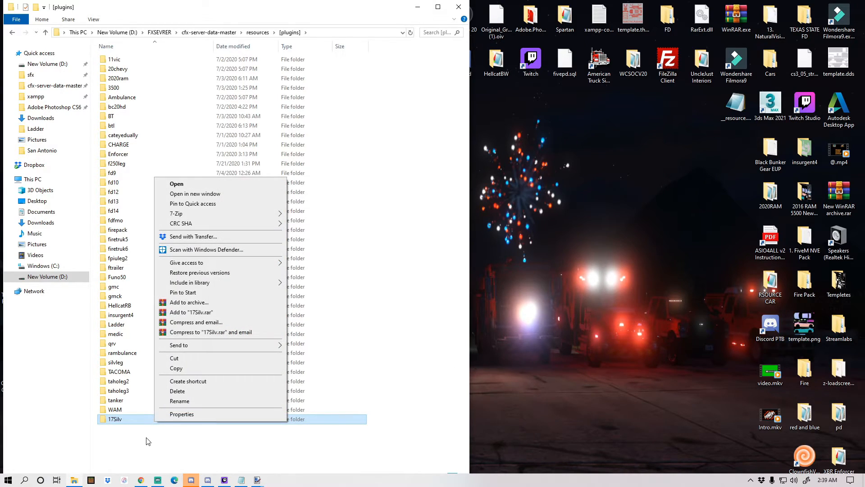
{"action": "left_click", "coordinate": [148, 440]}
{"action": "double_click", "coordinate": [141, 422]}
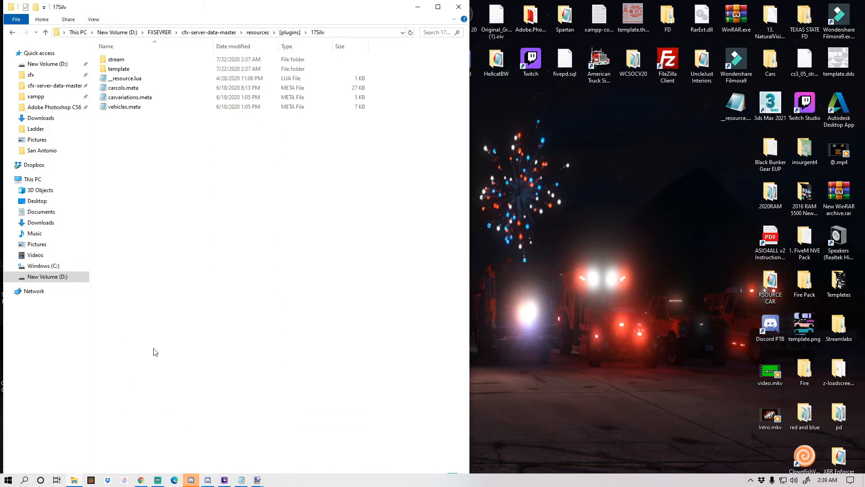
{"action": "double_click", "coordinate": [137, 61]}
{"action": "left_click", "coordinate": [13, 33]}
{"action": "left_click", "coordinate": [12, 33]}
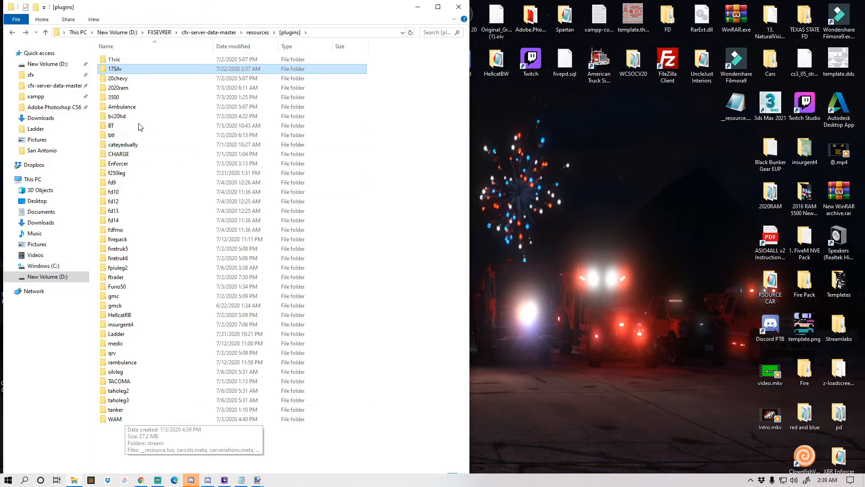
{"action": "right_click", "coordinate": [128, 69]}
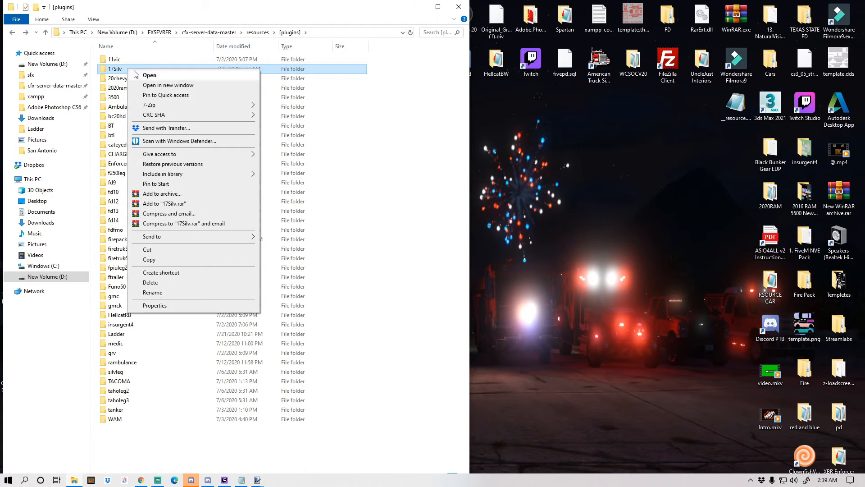
{"action": "left_click", "coordinate": [153, 293]}
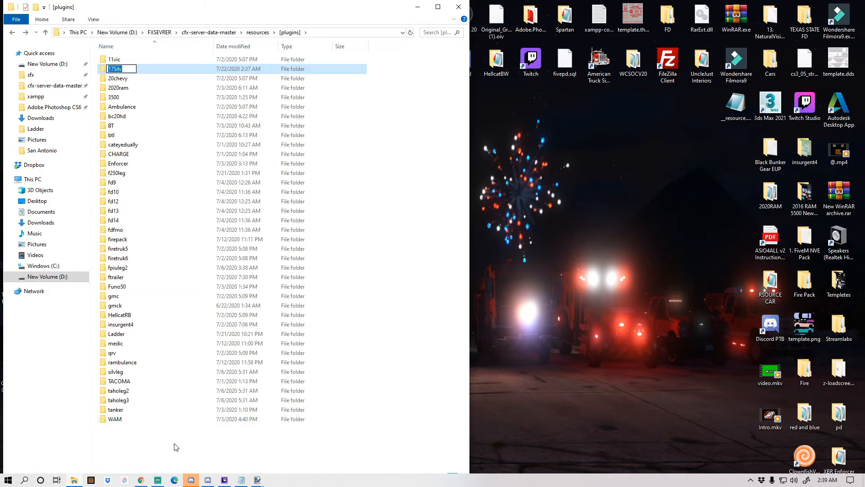
{"action": "left_click", "coordinate": [439, 454]}
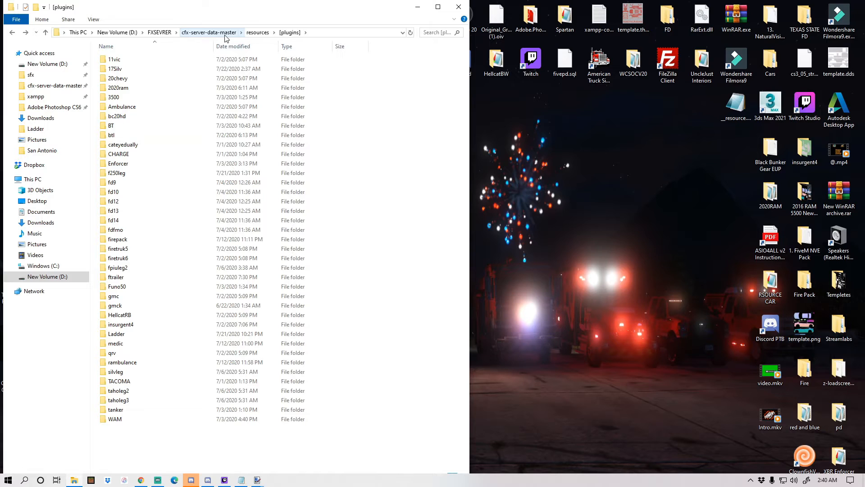
Step: Open server.cfg in cfx-server-data-master and add the line "start 17Silv" below "start Ladder"
{"action": "left_click", "coordinate": [208, 32]}
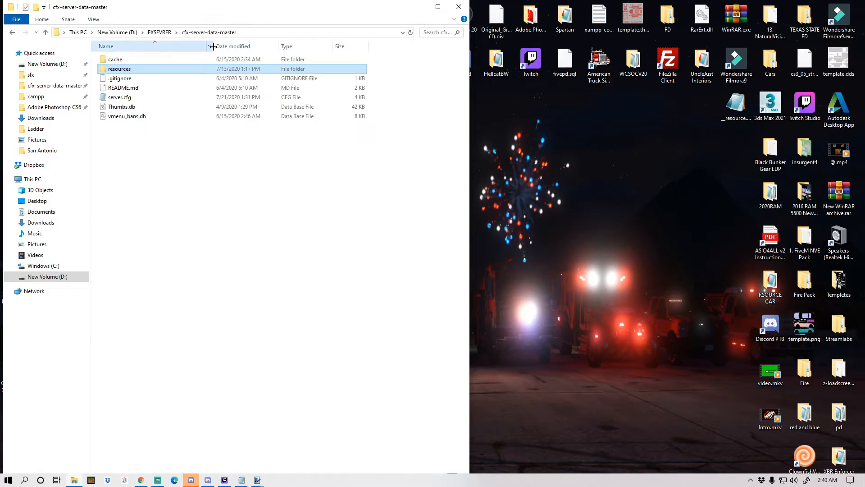
{"action": "double_click", "coordinate": [139, 99]}
{"action": "scroll", "coordinate": [187, 203], "scroll_direction": "down", "scroll_amount": 9}
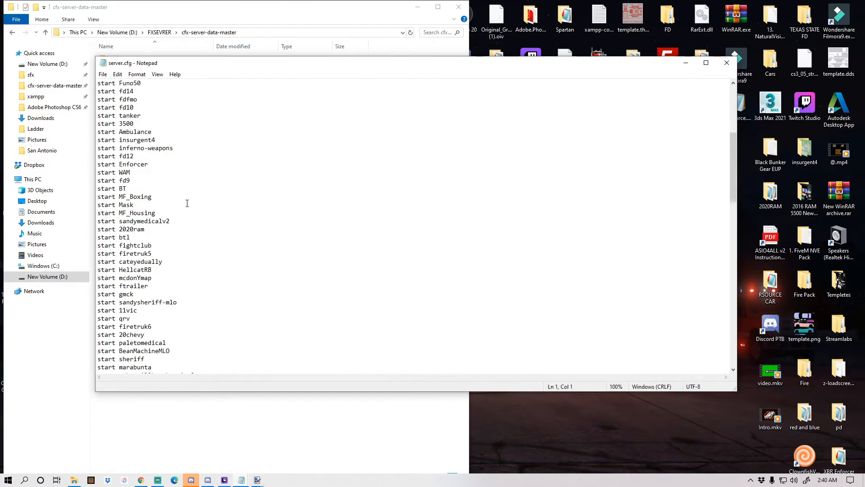
{"action": "scroll", "coordinate": [187, 203], "scroll_direction": "down", "scroll_amount": 12}
{"action": "left_click", "coordinate": [147, 247]}
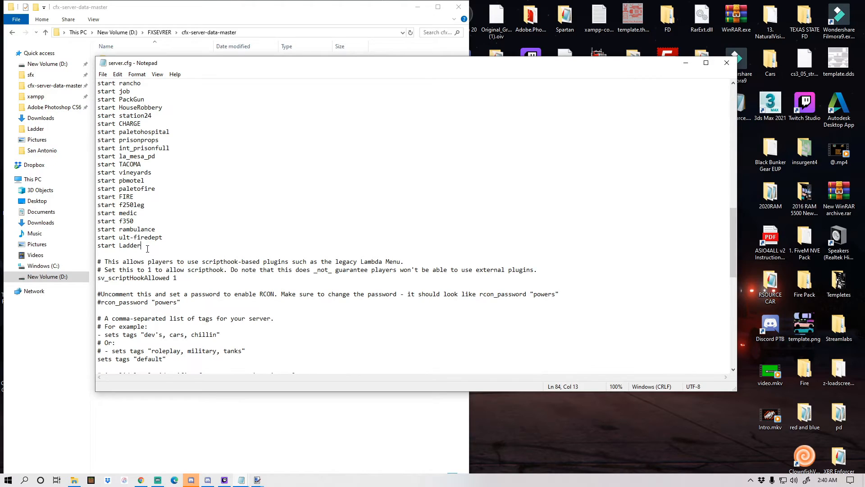
{"action": "key", "text": "Return"}
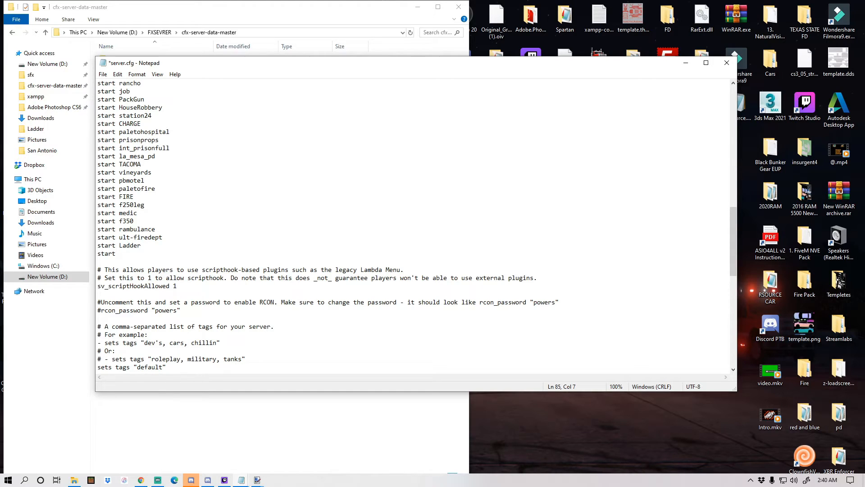
{"action": "type", "text": "17Silv"}
Step: Save server.cfg, look over its list of started resources, and close the file and the folder window
{"action": "left_click", "coordinate": [103, 74]}
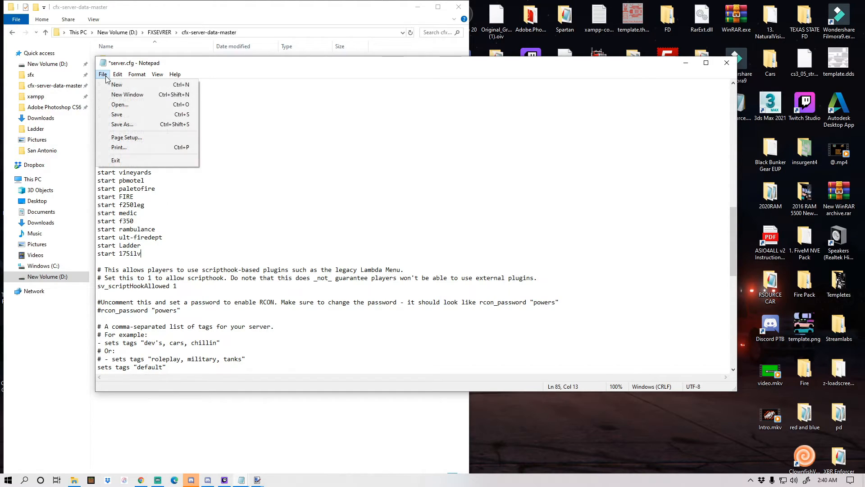
{"action": "left_click", "coordinate": [117, 115]}
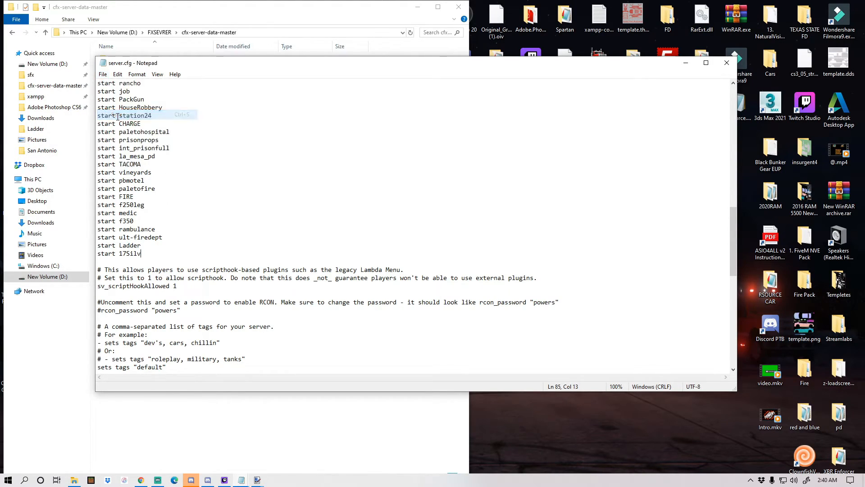
{"action": "scroll", "coordinate": [214, 189], "scroll_direction": "down", "scroll_amount": 2}
{"action": "scroll", "coordinate": [214, 190], "scroll_direction": "up", "scroll_amount": 1}
{"action": "scroll", "coordinate": [213, 190], "scroll_direction": "up", "scroll_amount": 3}
{"action": "scroll", "coordinate": [425, 110], "scroll_direction": "up", "scroll_amount": 2}
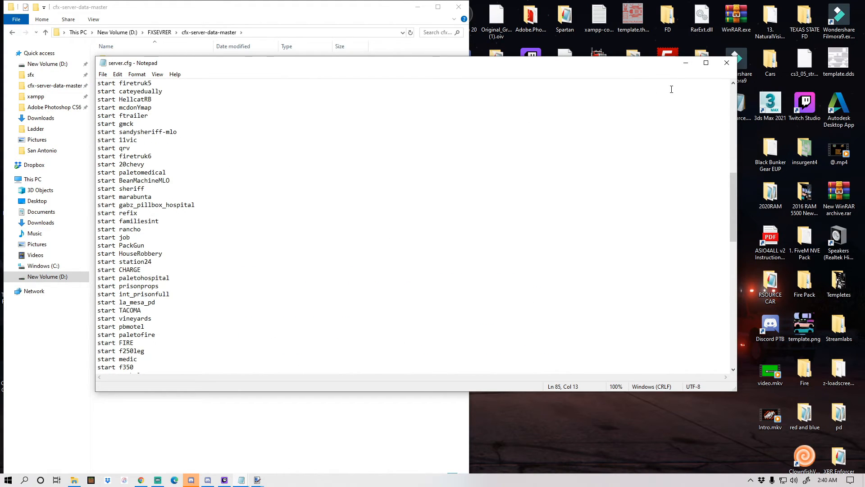
{"action": "left_click", "coordinate": [727, 62]}
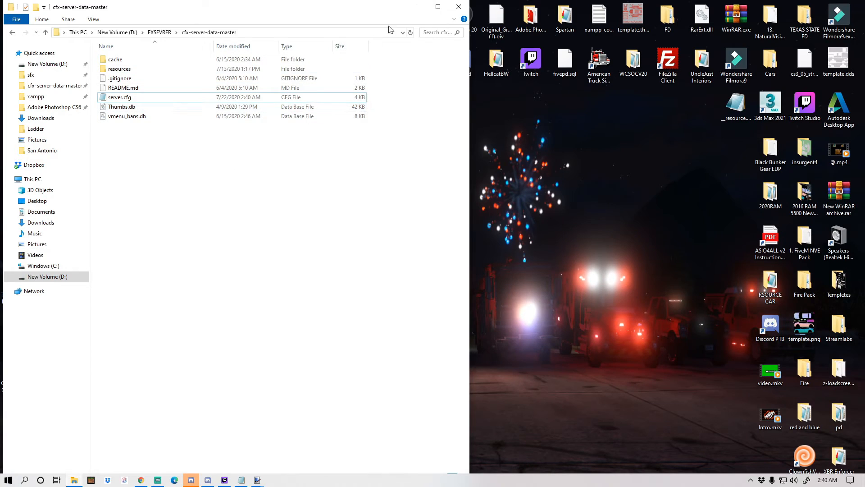
{"action": "left_click", "coordinate": [458, 10]}
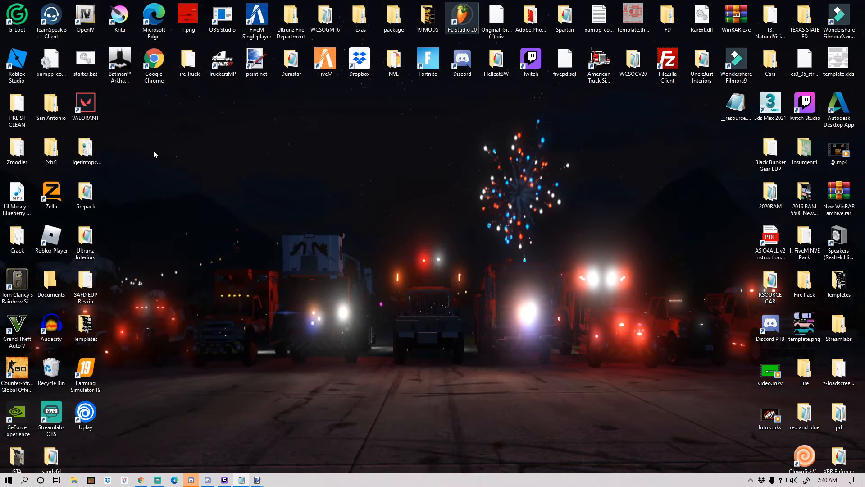
Step: Start the FiveM server with starter.bat on the desktop and minimize its console window
{"action": "double_click", "coordinate": [91, 71]}
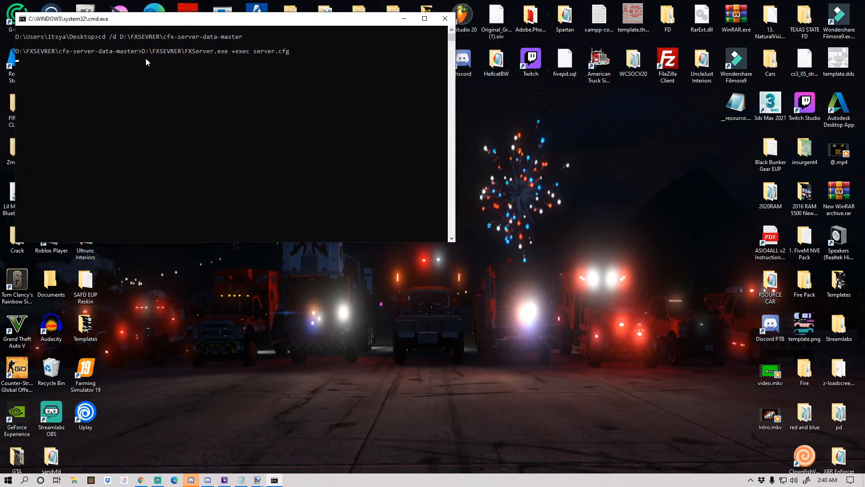
{"action": "mouse_move", "coordinate": [145, 21]}
{"action": "left_mouse_down"}
{"action": "mouse_move", "coordinate": [180, 12]}
{"action": "mouse_move", "coordinate": [141, 9]}
{"action": "mouse_move", "coordinate": [148, 12]}
{"action": "left_mouse_up"}
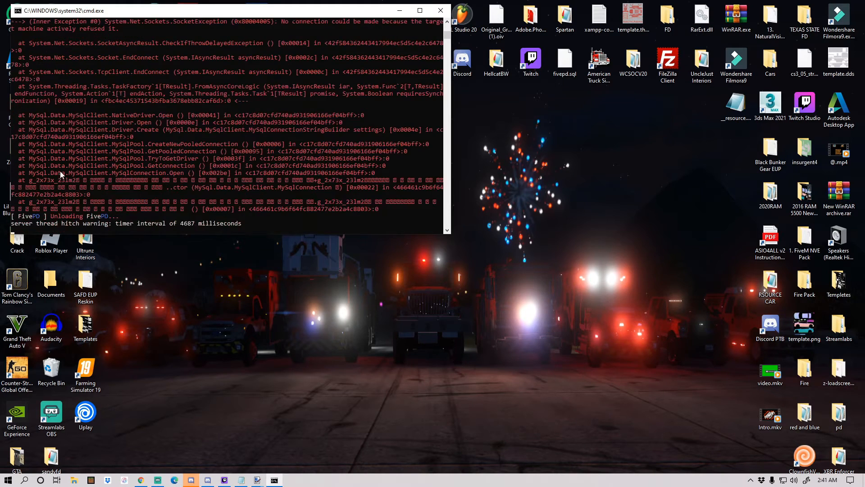
{"action": "left_click", "coordinate": [400, 10]}
Step: Launch FiveM and open its Play page to join the server
{"action": "left_click", "coordinate": [318, 68]}
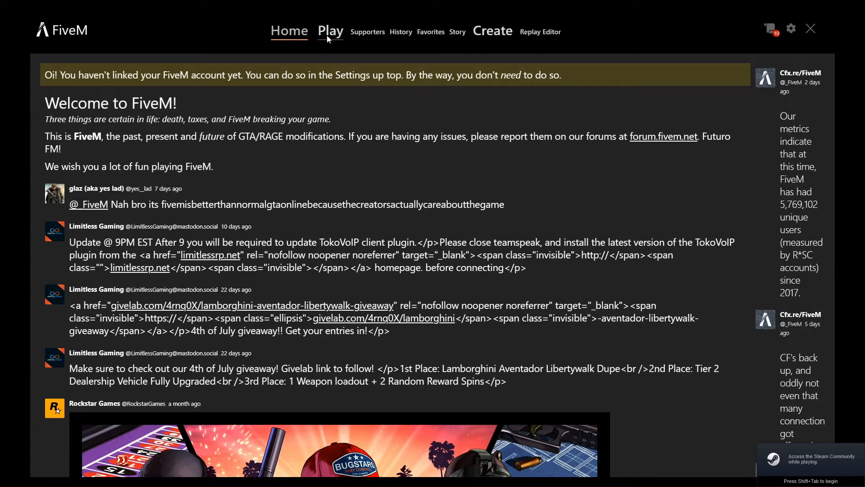
{"action": "left_click", "coordinate": [327, 35]}
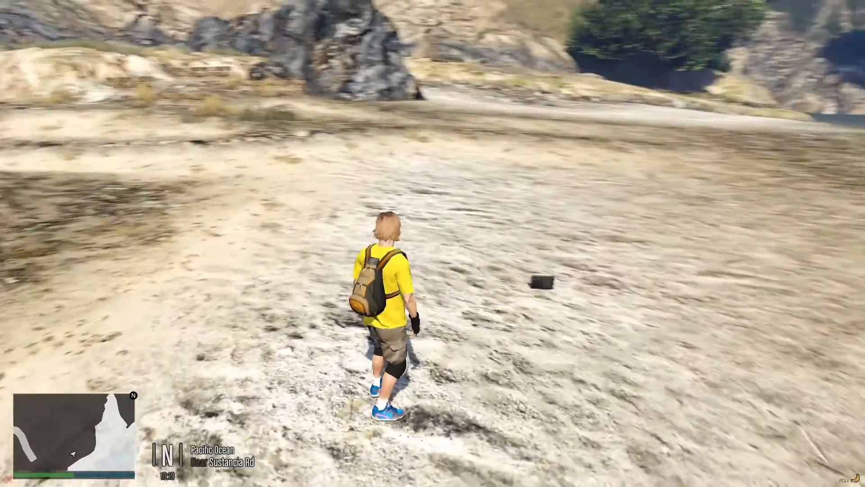
{"action": "key", "text": "shift+w"}
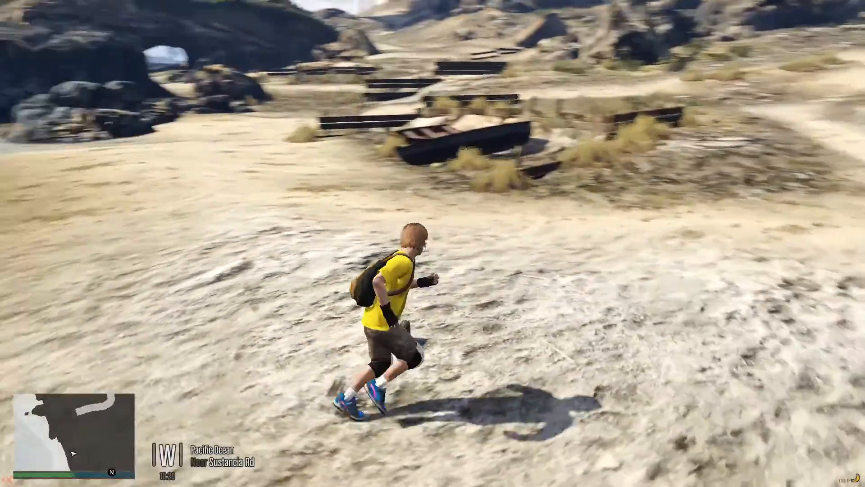
{"action": "key", "text": "shift+w"}
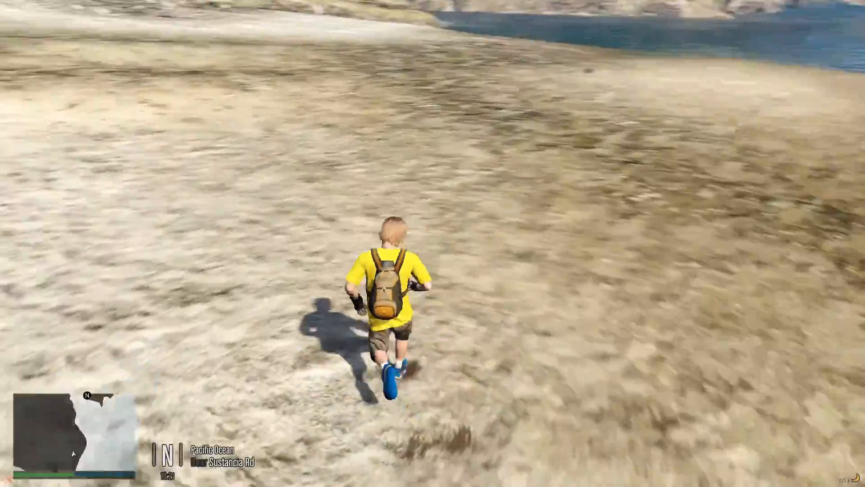
{"action": "key", "text": "shift+w"}
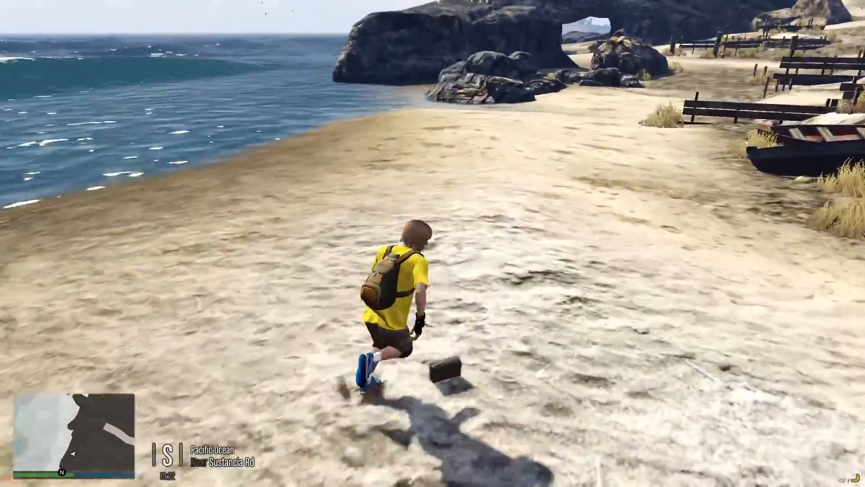
{"action": "key", "text": "shift+w"}
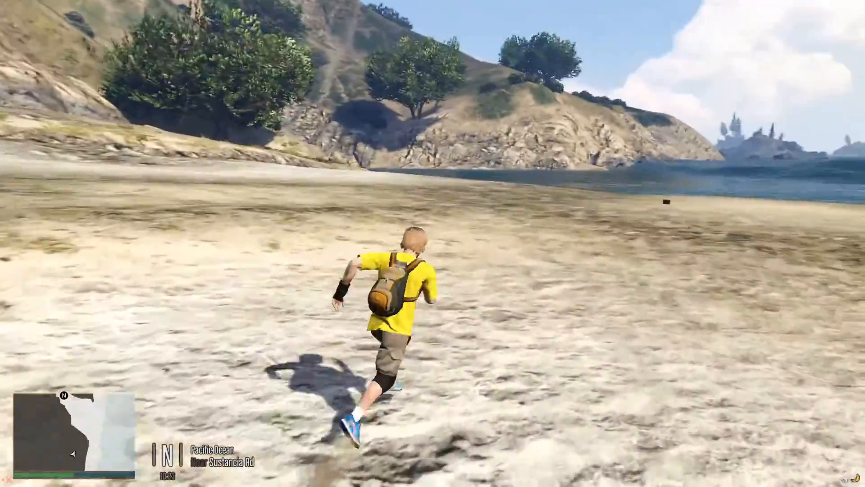
{"action": "key", "text": "shift+w"}
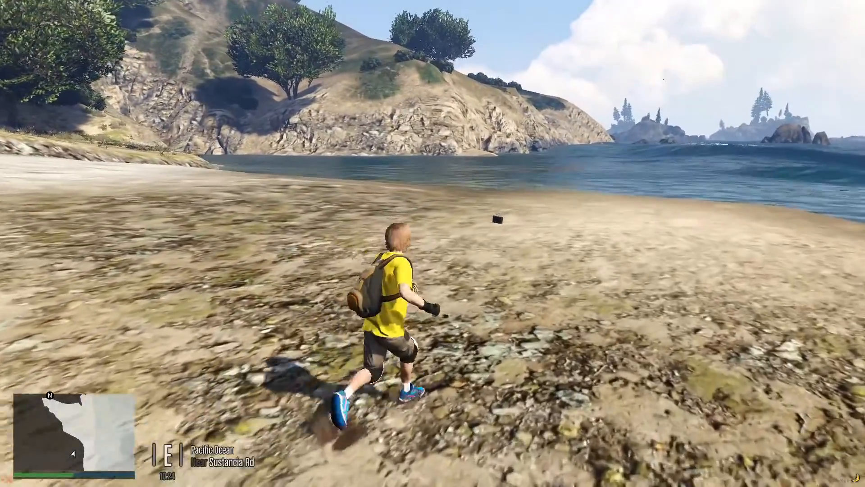
Step: Open the in-game Powers menu and teleport the character to the preset location "sandy"
{"action": "key", "text": "m"}
{"action": "key", "text": "Up"}
{"action": "key", "text": "Up"}
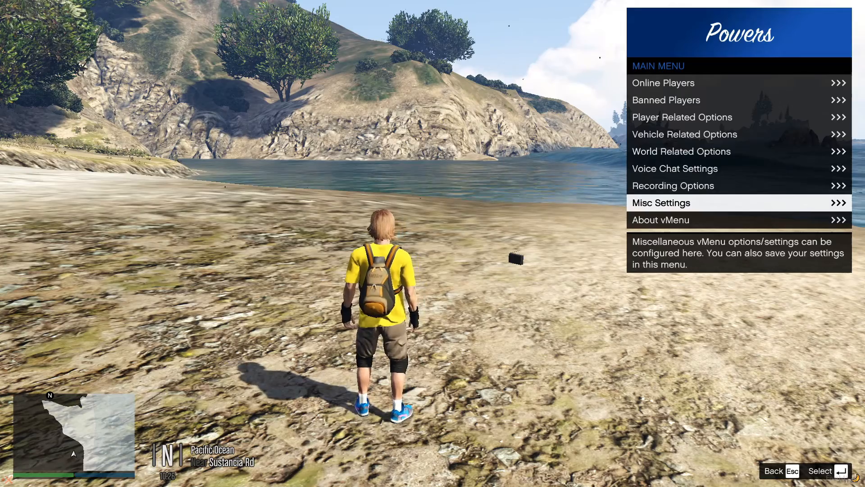
{"action": "key", "text": "Return"}
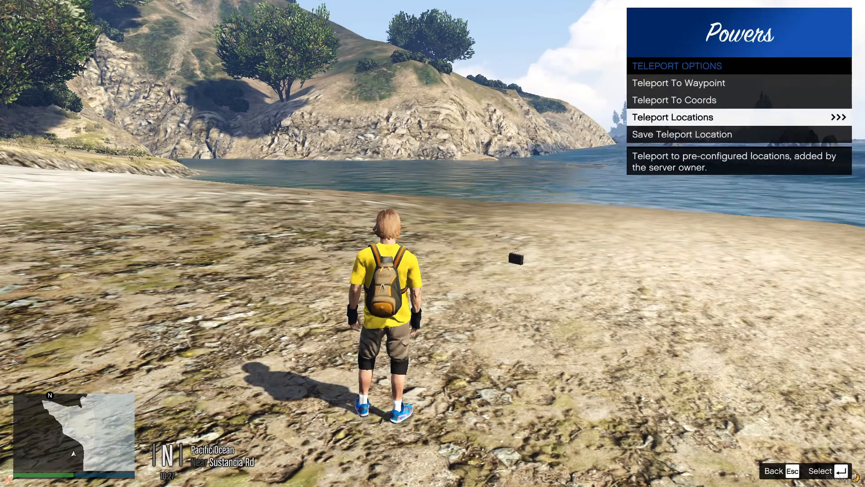
{"action": "key", "text": "Return"}
{"action": "key", "text": "Down"}
{"action": "key", "text": "Return"}
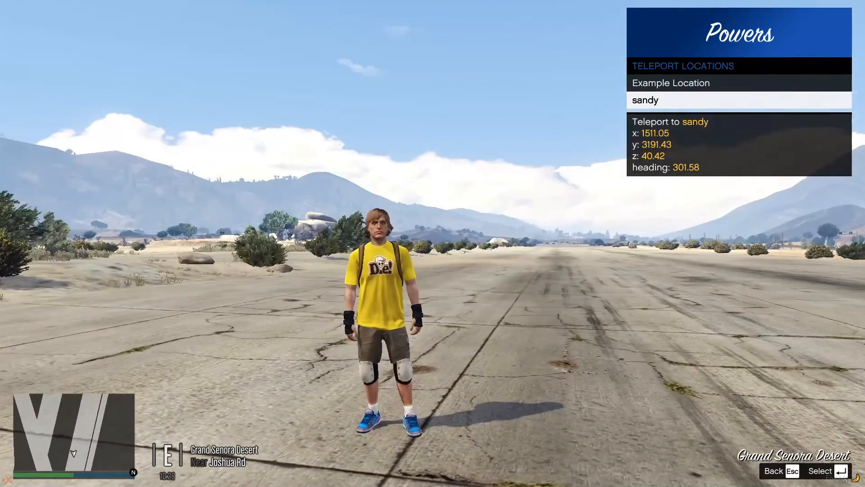
Step: Spawn a vehicle by the model name 17silv from the vehicle spawner
{"action": "key", "text": "Escape"}
{"action": "key", "text": "Escape"}
{"action": "key", "text": "Escape"}
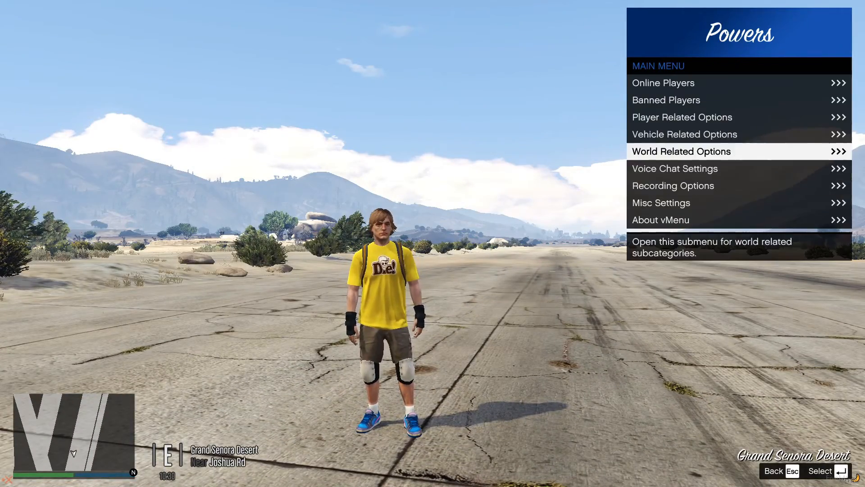
{"action": "key", "text": "Up"}
{"action": "key", "text": "Return"}
{"action": "key", "text": "Down"}
{"action": "key", "text": "Return"}
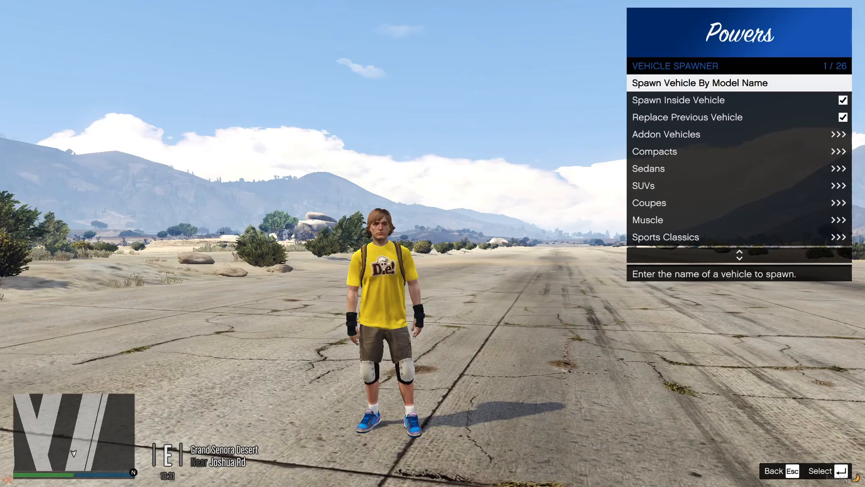
{"action": "key", "text": "Escape"}
{"action": "key", "text": "Return"}
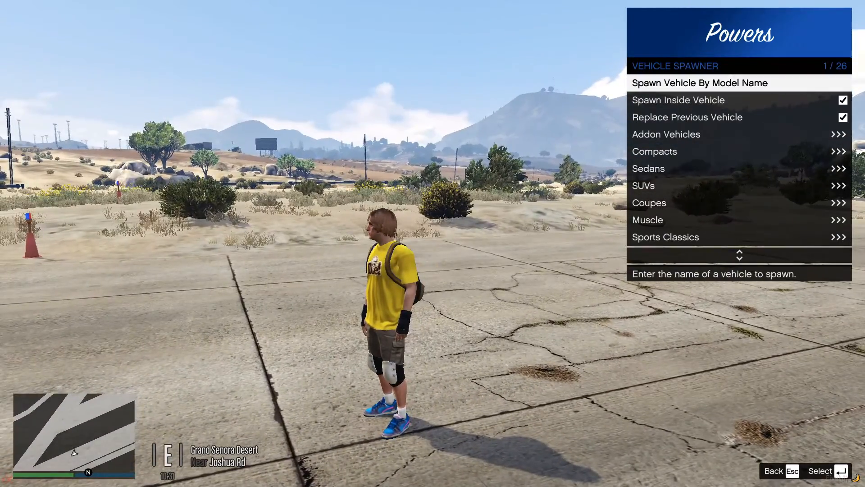
{"action": "key", "text": "Return"}
{"action": "type", "text": "17silv"}
{"action": "key", "text": "Return"}
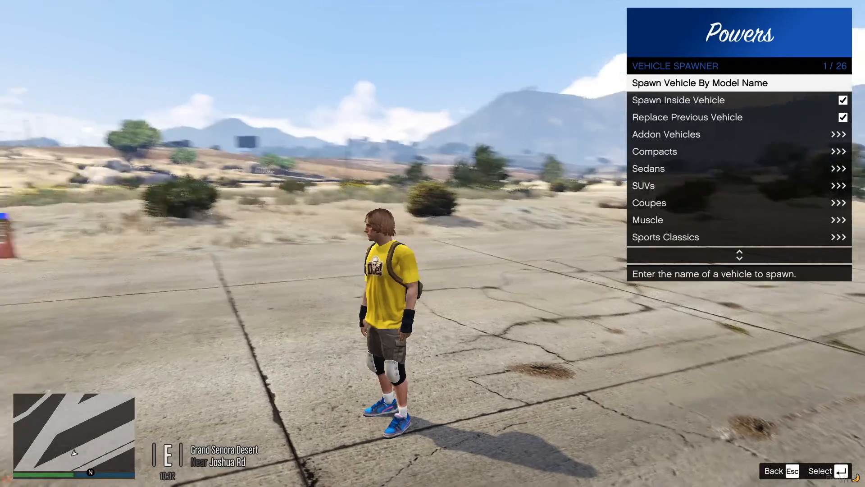
Step: Go to the spawned truck's vehicle options and open its list of vehicle extras
{"action": "key", "text": "Escape"}
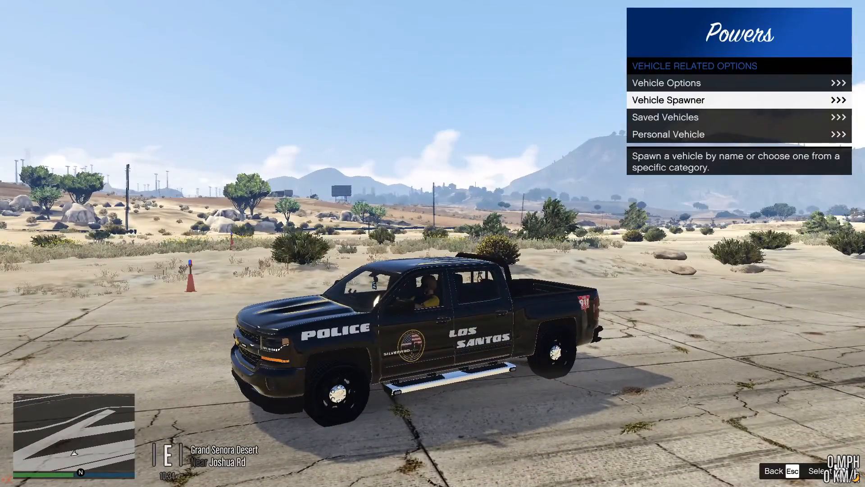
{"action": "key", "text": "Up"}
{"action": "key", "text": "Return"}
{"action": "key", "text": "Down"}
{"action": "key", "text": "Down"}
{"action": "key", "text": "Down"}
{"action": "key", "text": "Down"}
{"action": "key", "text": "Down"}
{"action": "key", "text": "Down"}
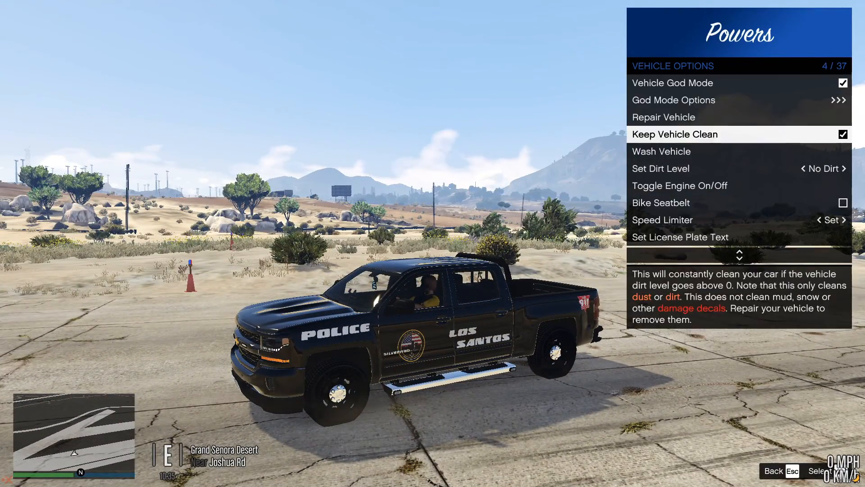
{"action": "key", "text": "Down"}
{"action": "key", "text": "Down"}
{"action": "key", "text": "Down"}
{"action": "key", "text": "Down"}
{"action": "key", "text": "Down"}
{"action": "key", "text": "Down"}
{"action": "key", "text": "Down"}
{"action": "key", "text": "Down"}
{"action": "key", "text": "Return"}
{"action": "key", "text": "Escape"}
{"action": "key", "text": "Down"}
{"action": "key", "text": "Return"}
Step: Enable the truck's vehicle extras from #1 to #10, except Extra #6
{"action": "key", "text": "Return"}
{"action": "key", "text": "Down"}
{"action": "key", "text": "Return"}
{"action": "key", "text": "Down"}
{"action": "key", "text": "Down"}
{"action": "key", "text": "Return"}
{"action": "key", "text": "Down"}
{"action": "key", "text": "Return"}
{"action": "key", "text": "Down"}
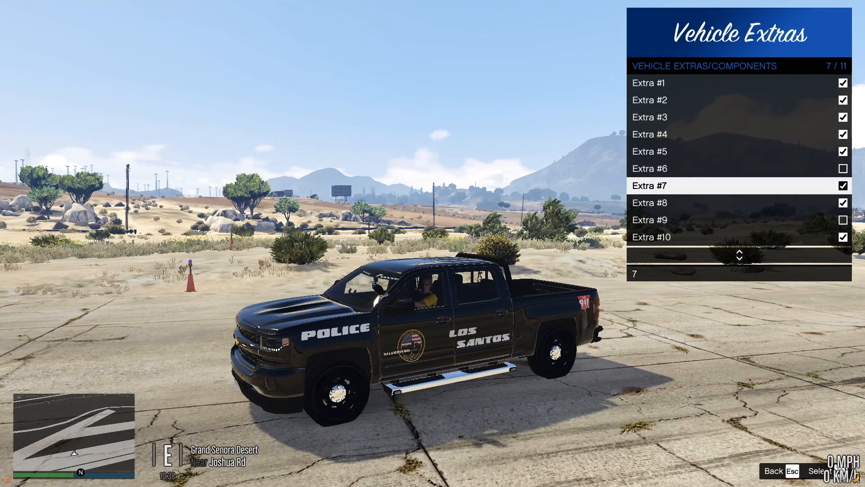
{"action": "key", "text": "Down"}
{"action": "key", "text": "Up"}
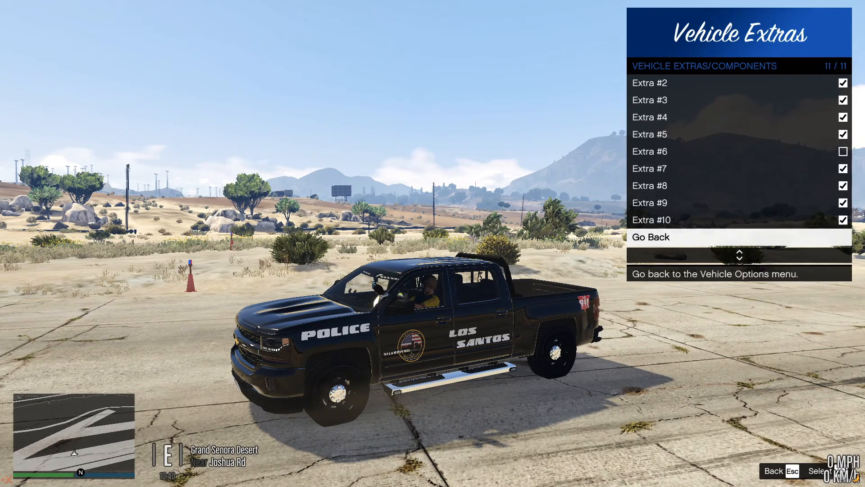
Step: Leave the truck's vehicle extras list and close all the open vehicle menus to return to normal gameplay
{"action": "key", "text": "Down"}
{"action": "key", "text": "Up"}
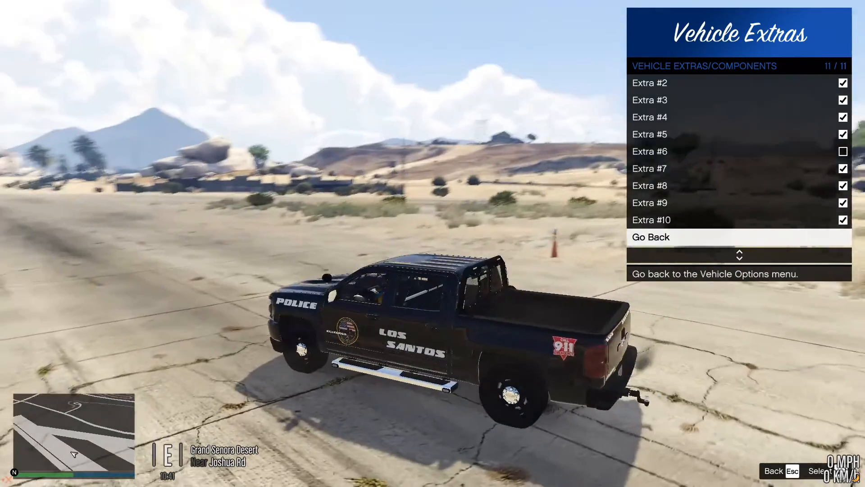
{"action": "key", "text": "Return"}
{"action": "key", "text": "Escape"}
{"action": "key", "text": "Escape"}
{"action": "key", "text": "Escape"}
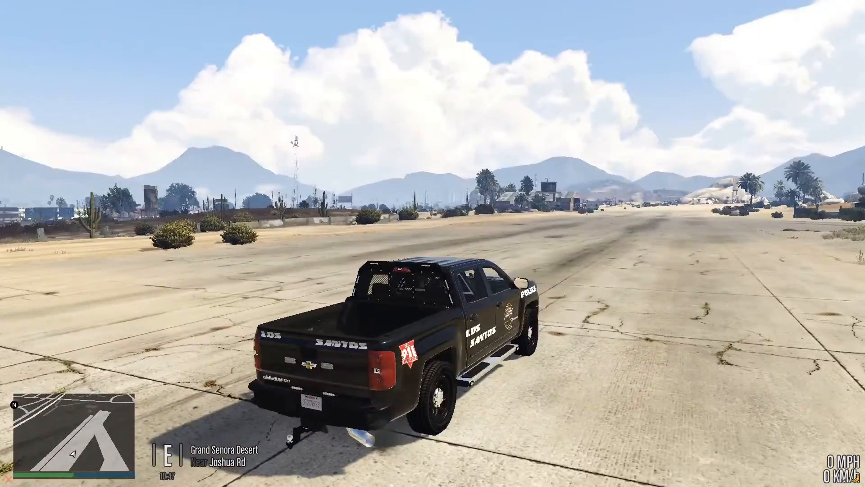
Step: Test-drive the police truck around the desert airstrip, steering both ways, and run its red and blue emergency lights
{"action": "key", "text": "w"}
{"action": "key", "text": "a"}
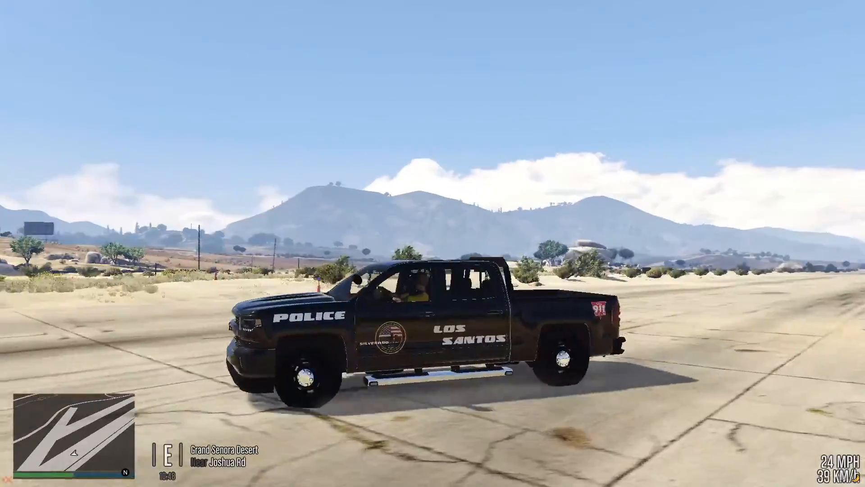
{"action": "key", "text": "a"}
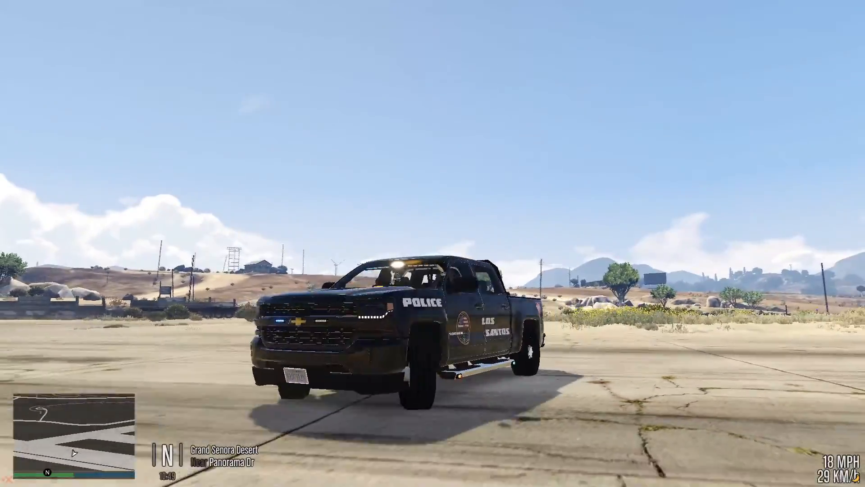
{"action": "key", "text": "w"}
{"action": "key", "text": "a"}
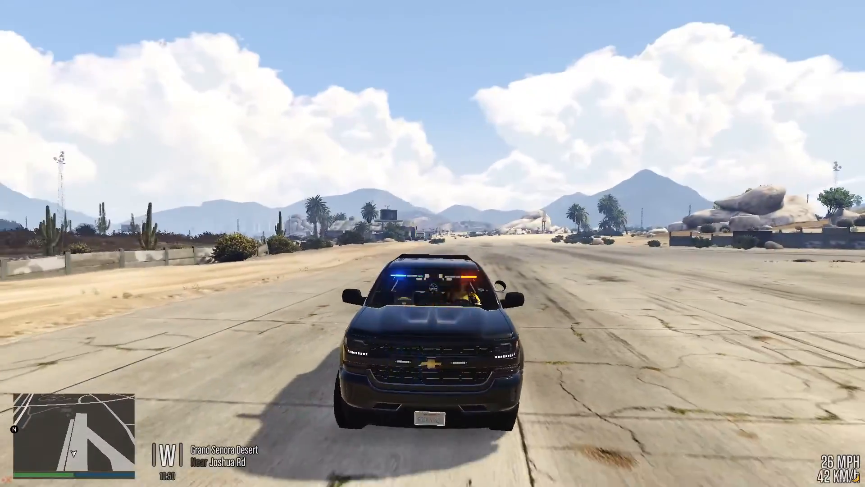
{"action": "key", "text": "d"}
{"action": "key", "text": "a"}
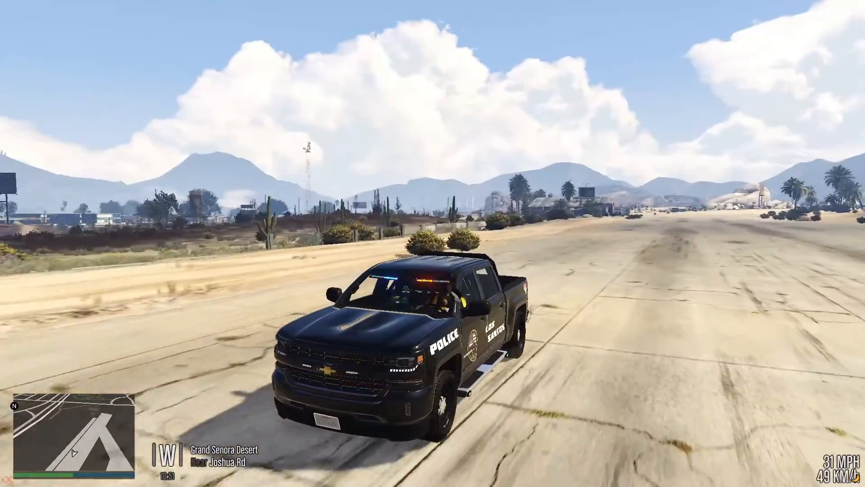
{"action": "key", "text": "a"}
{"action": "key", "text": "d"}
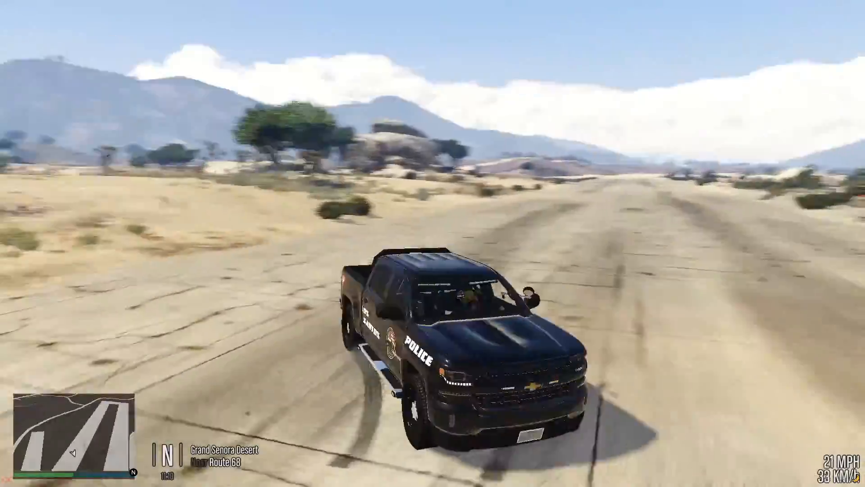
{"action": "key", "text": "j"}
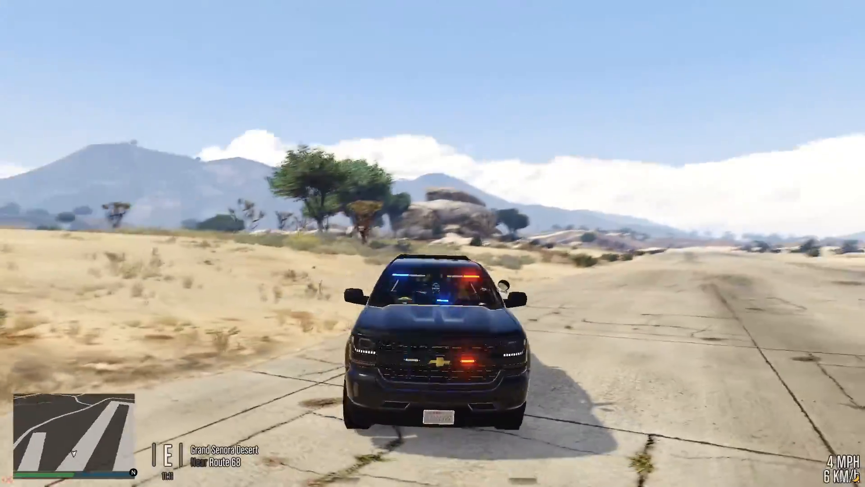